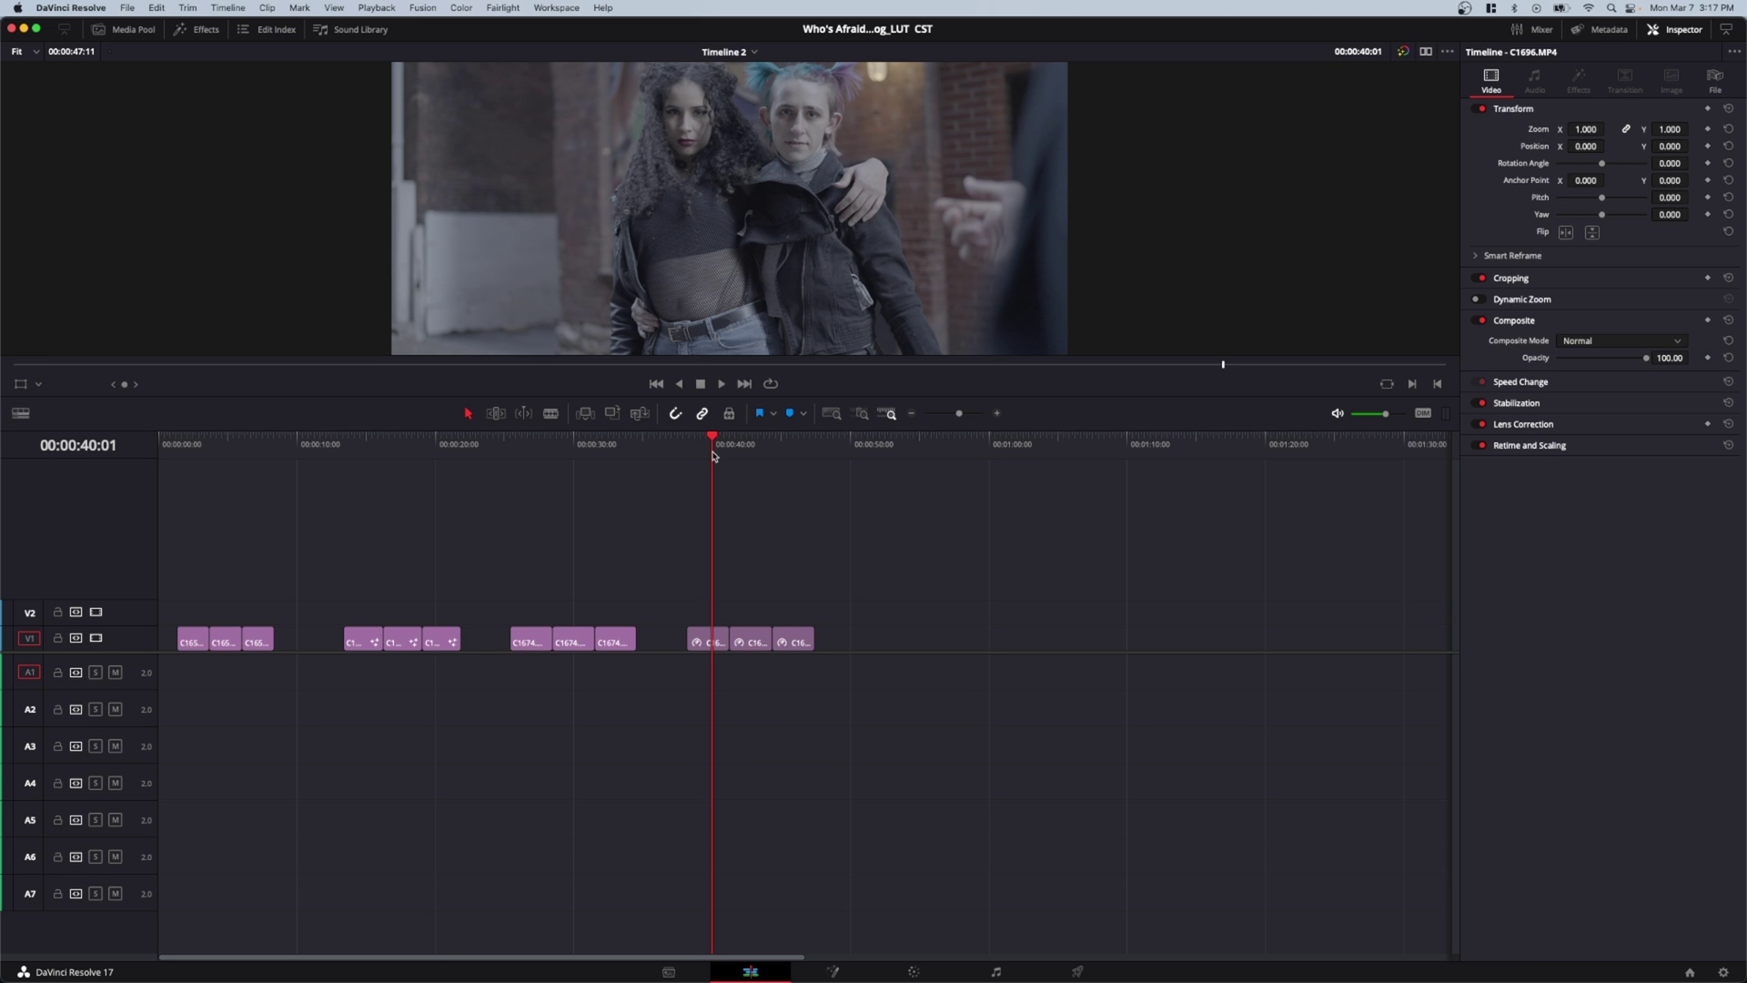
- On the Color page, hide Effects and clip thumbnails, and add serial node 02 with raised contrast
{"action": "key", "text": "shift+6"}
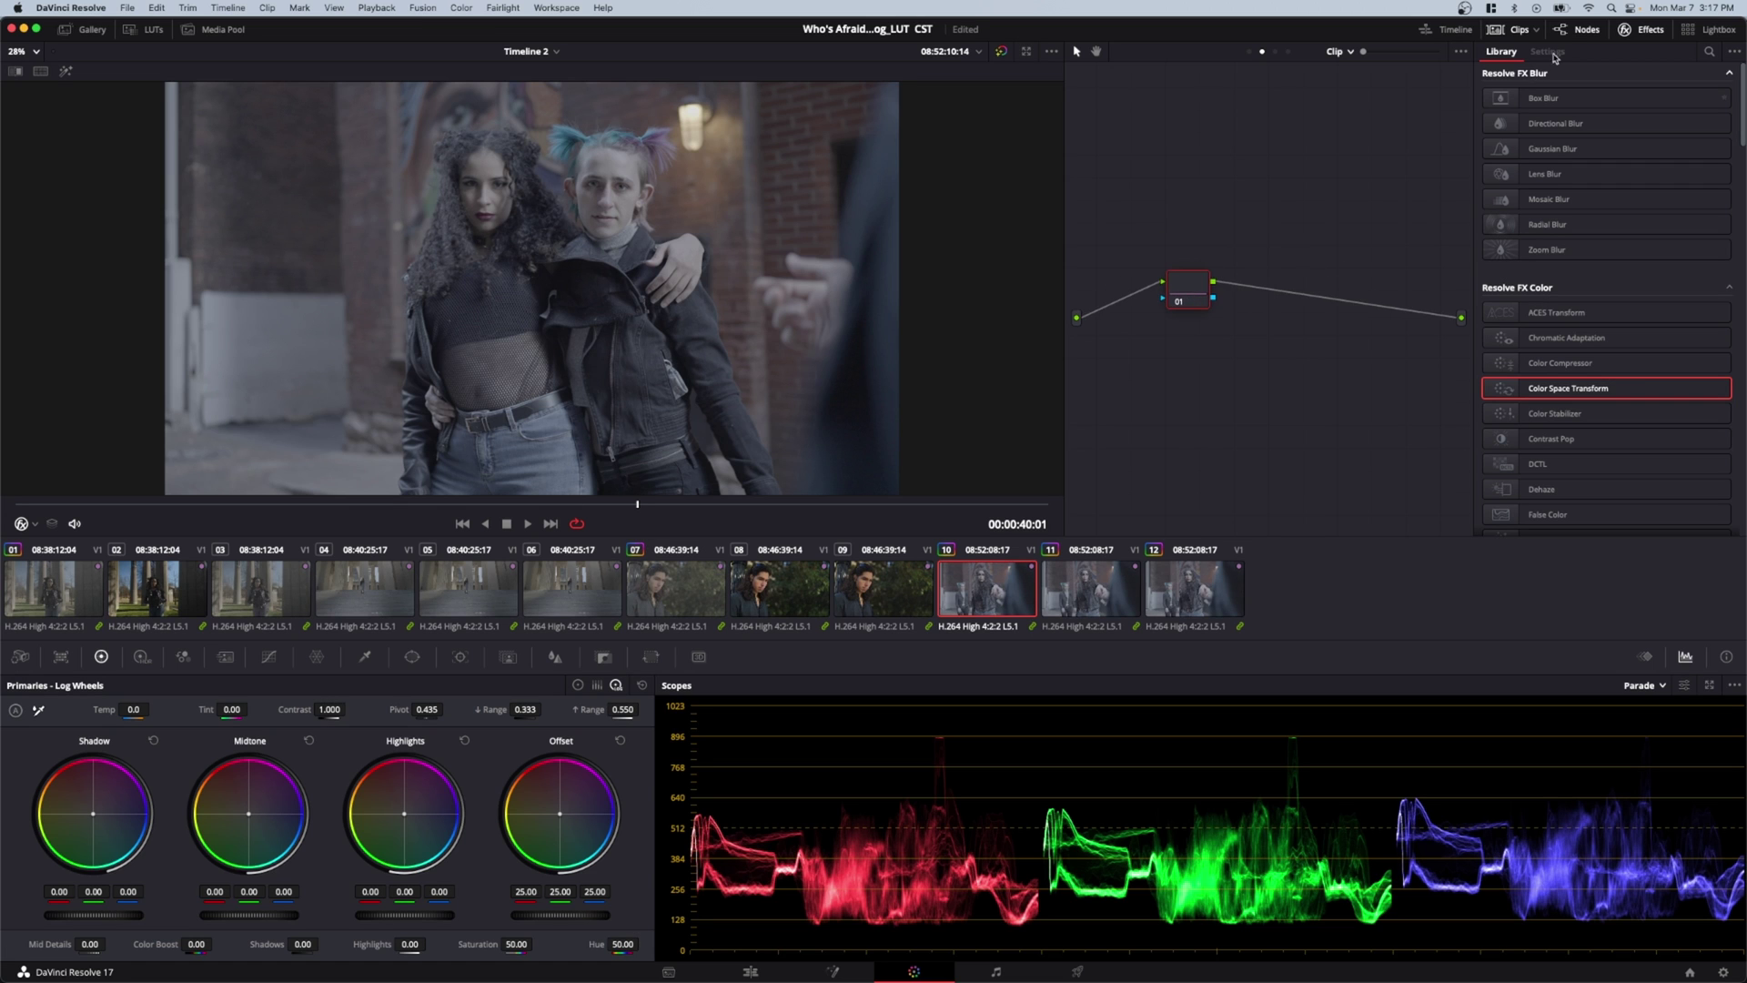
{"action": "left_click", "coordinate": [1643, 29]}
{"action": "left_click", "coordinate": [1521, 33]}
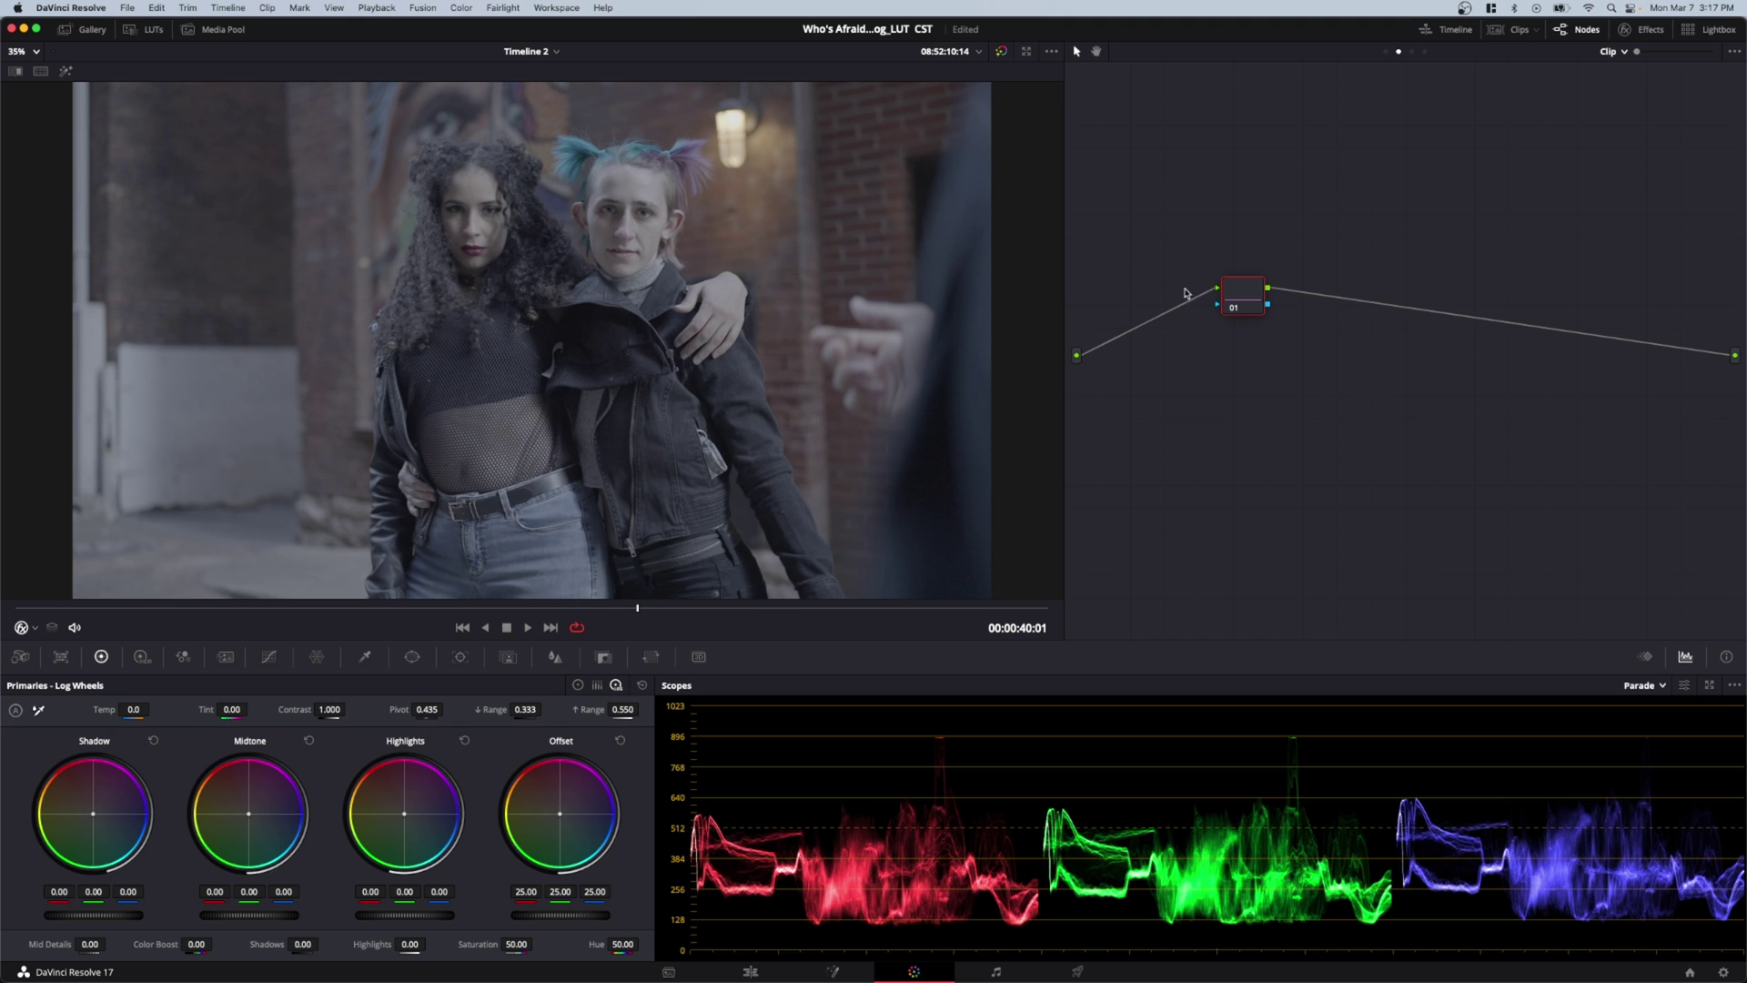
{"action": "key", "text": "alt+s"}
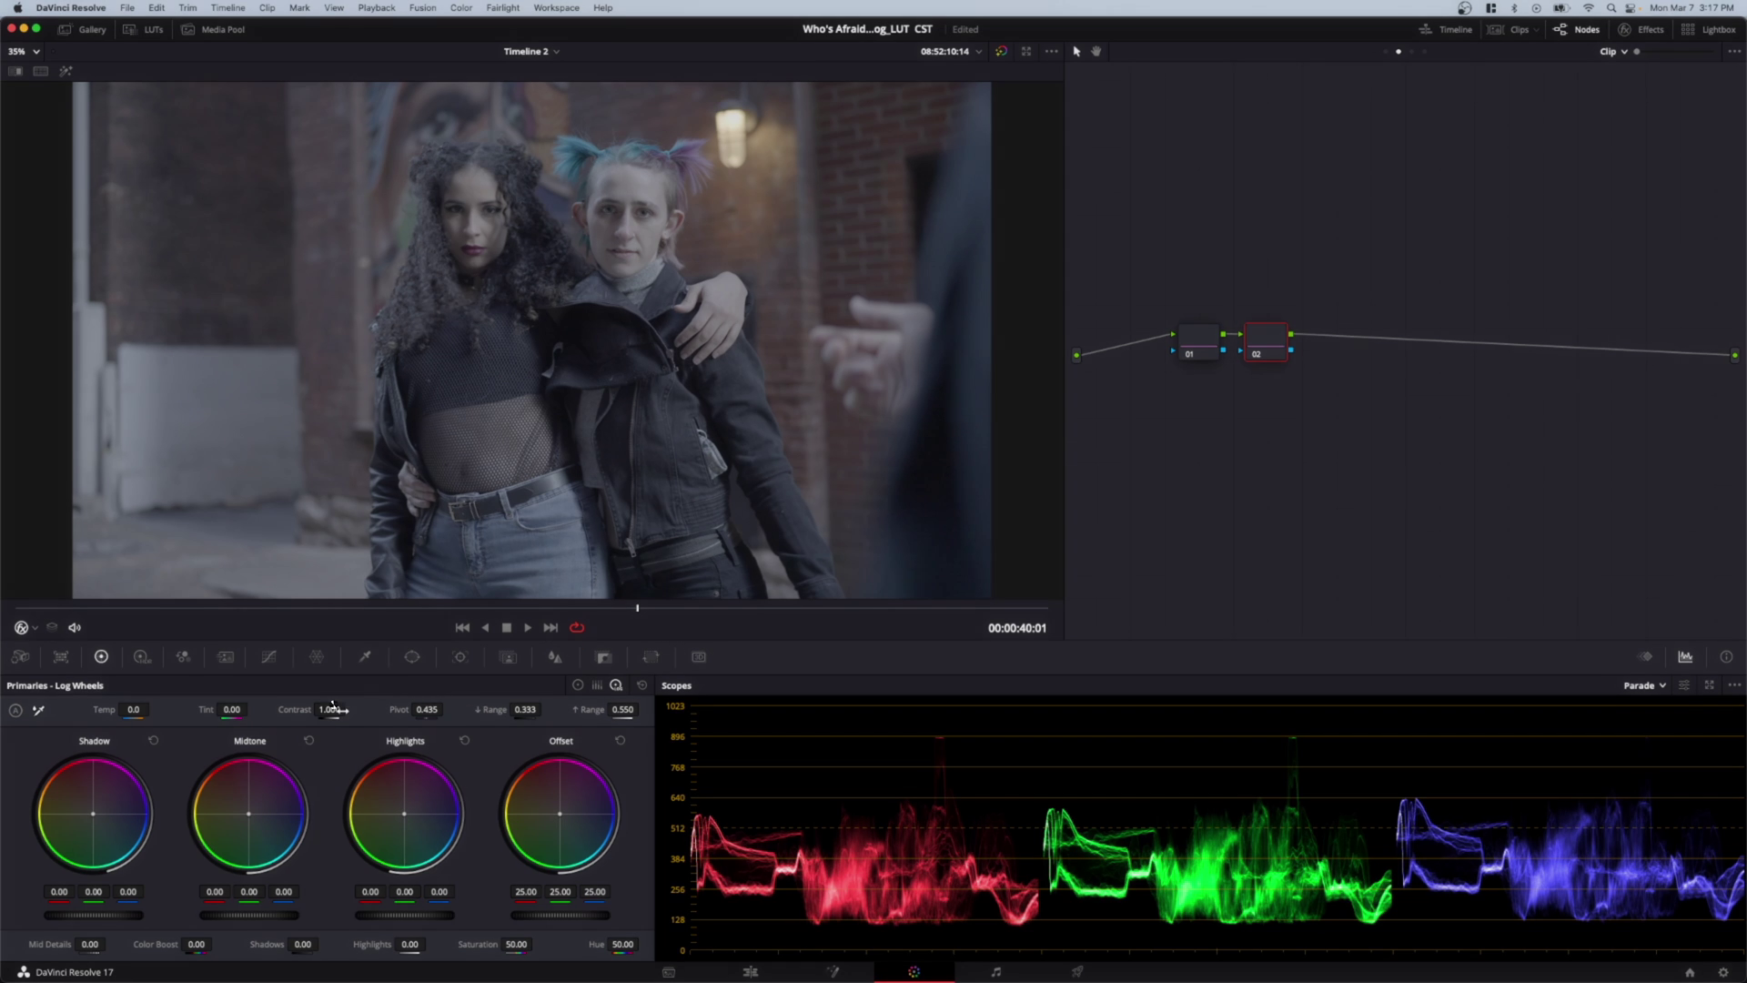
{"action": "left_click_drag", "start_coordinate": [330, 709], "coordinate": [350, 708]}
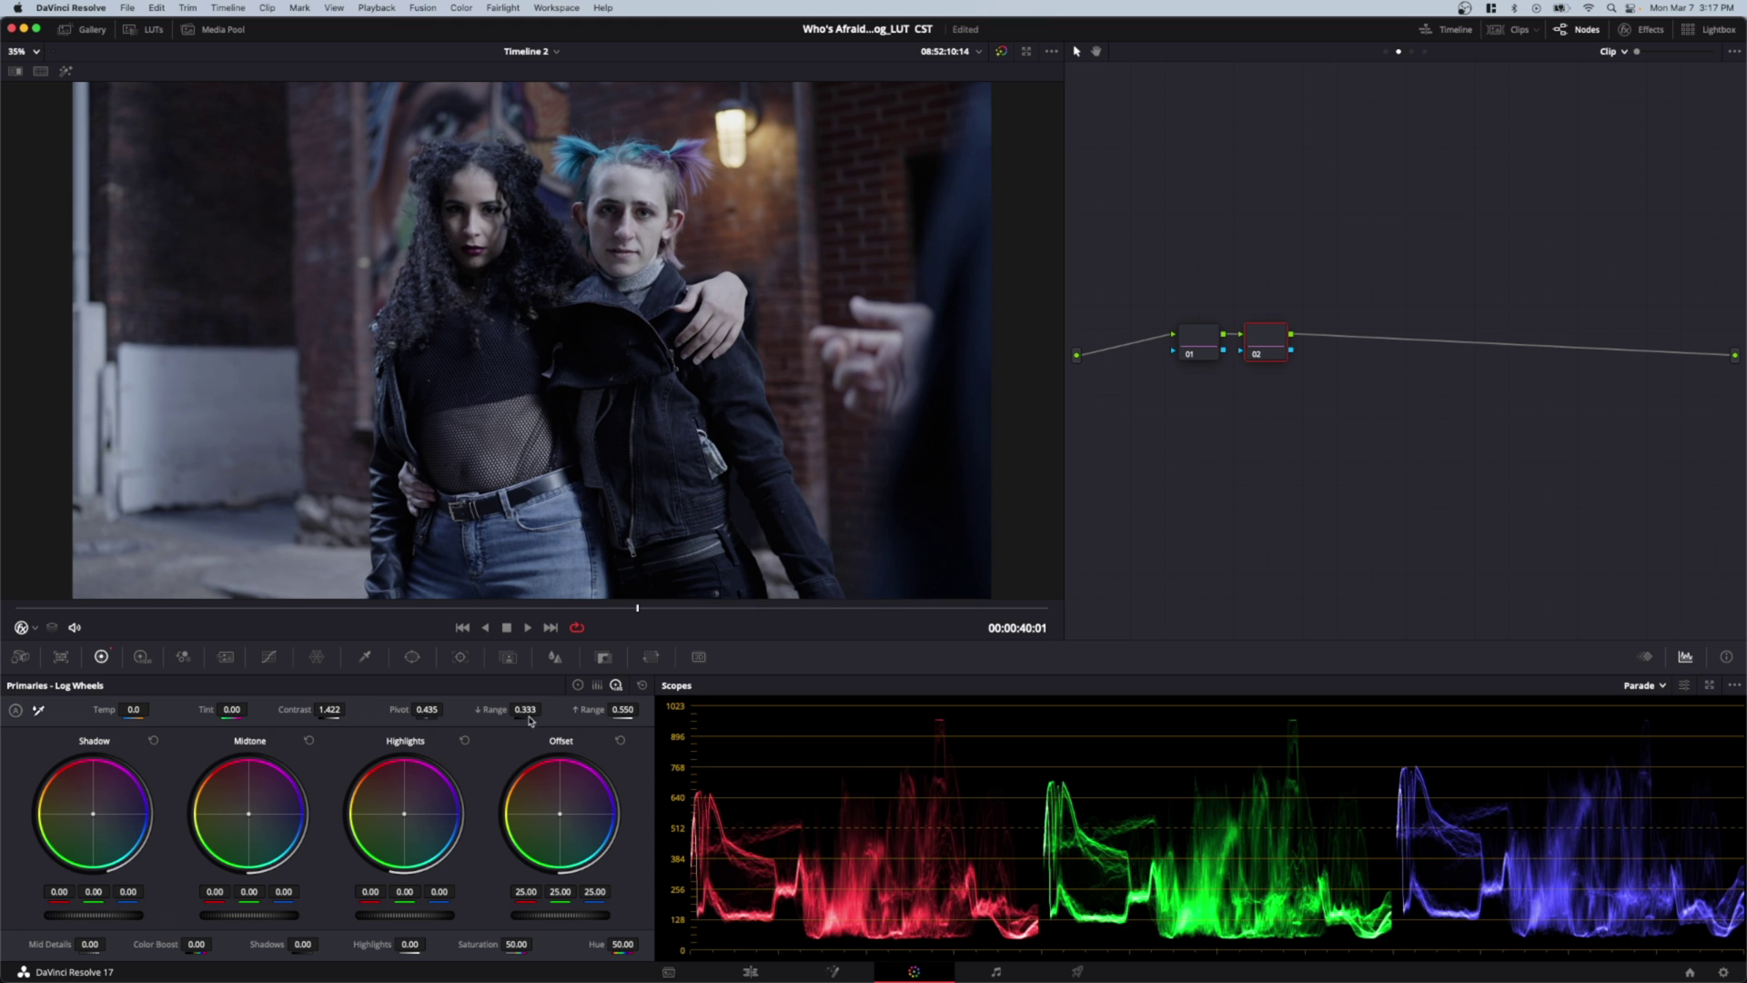
- Raise node 01's saturation to 79.80, review the grade, then load clip 11
{"action": "left_click", "coordinate": [1202, 337]}
{"action": "left_click_drag", "start_coordinate": [522, 943], "coordinate": [537, 944]}
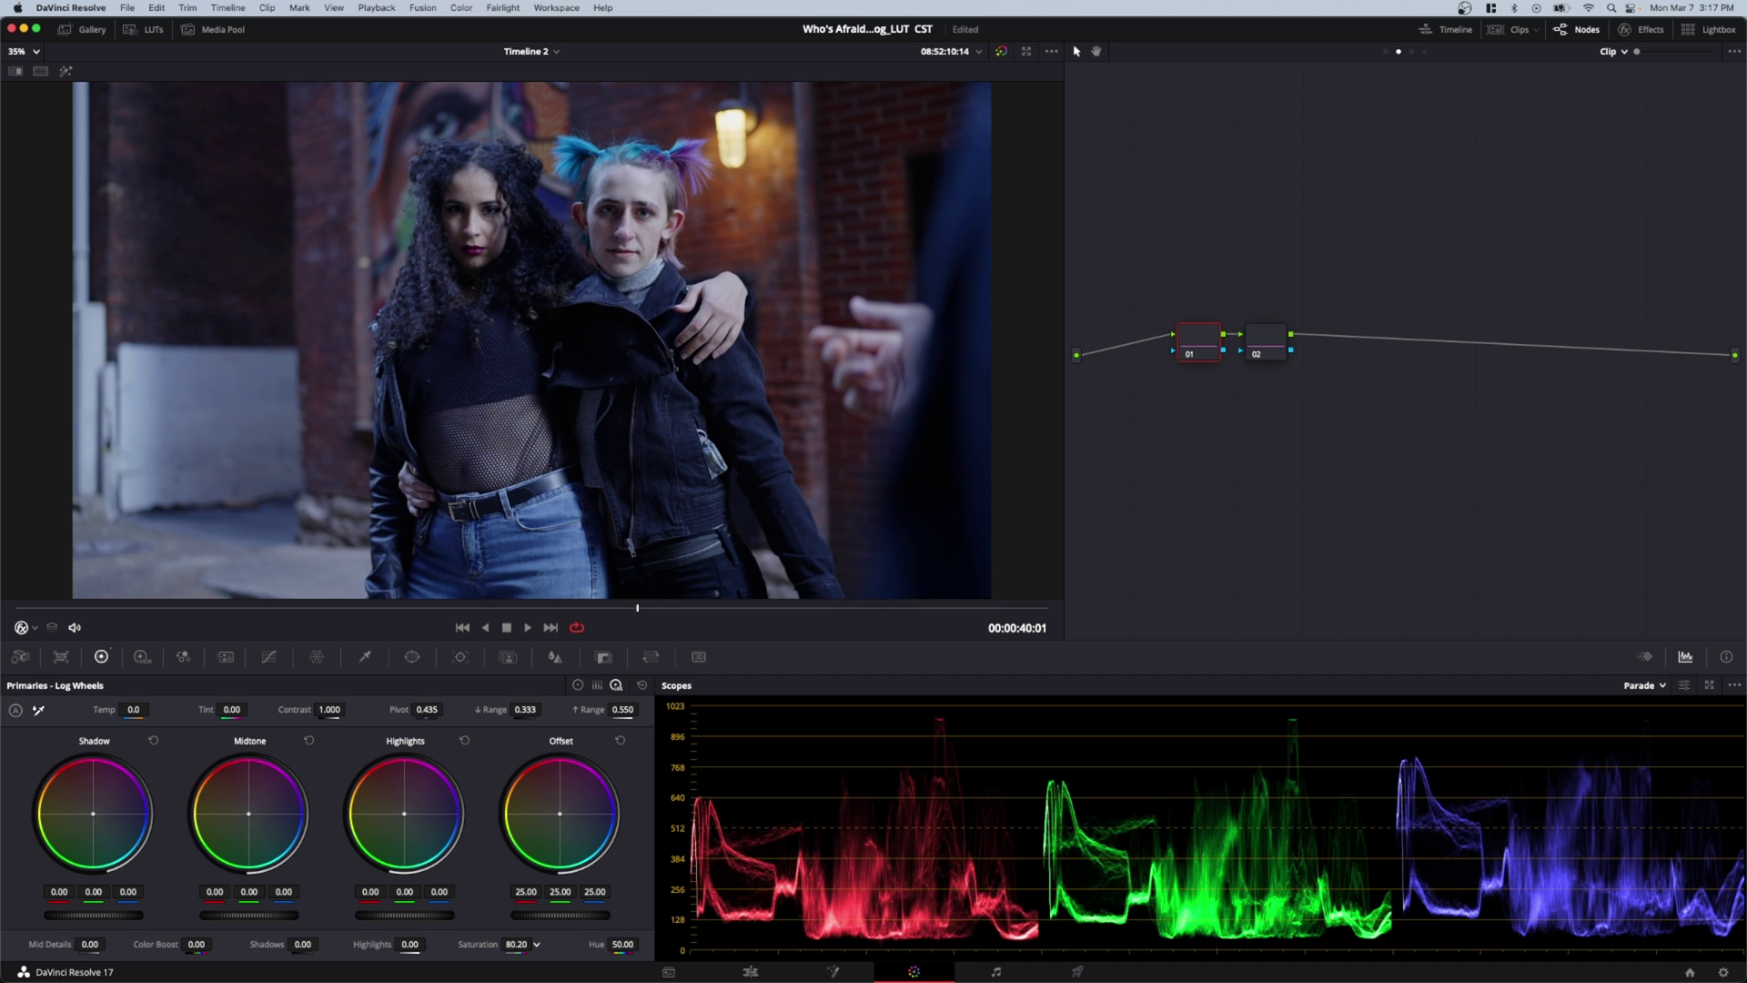
{"action": "left_click", "coordinate": [516, 944]}
{"action": "left_click_drag", "start_coordinate": [146, 607], "coordinate": [39, 625]}
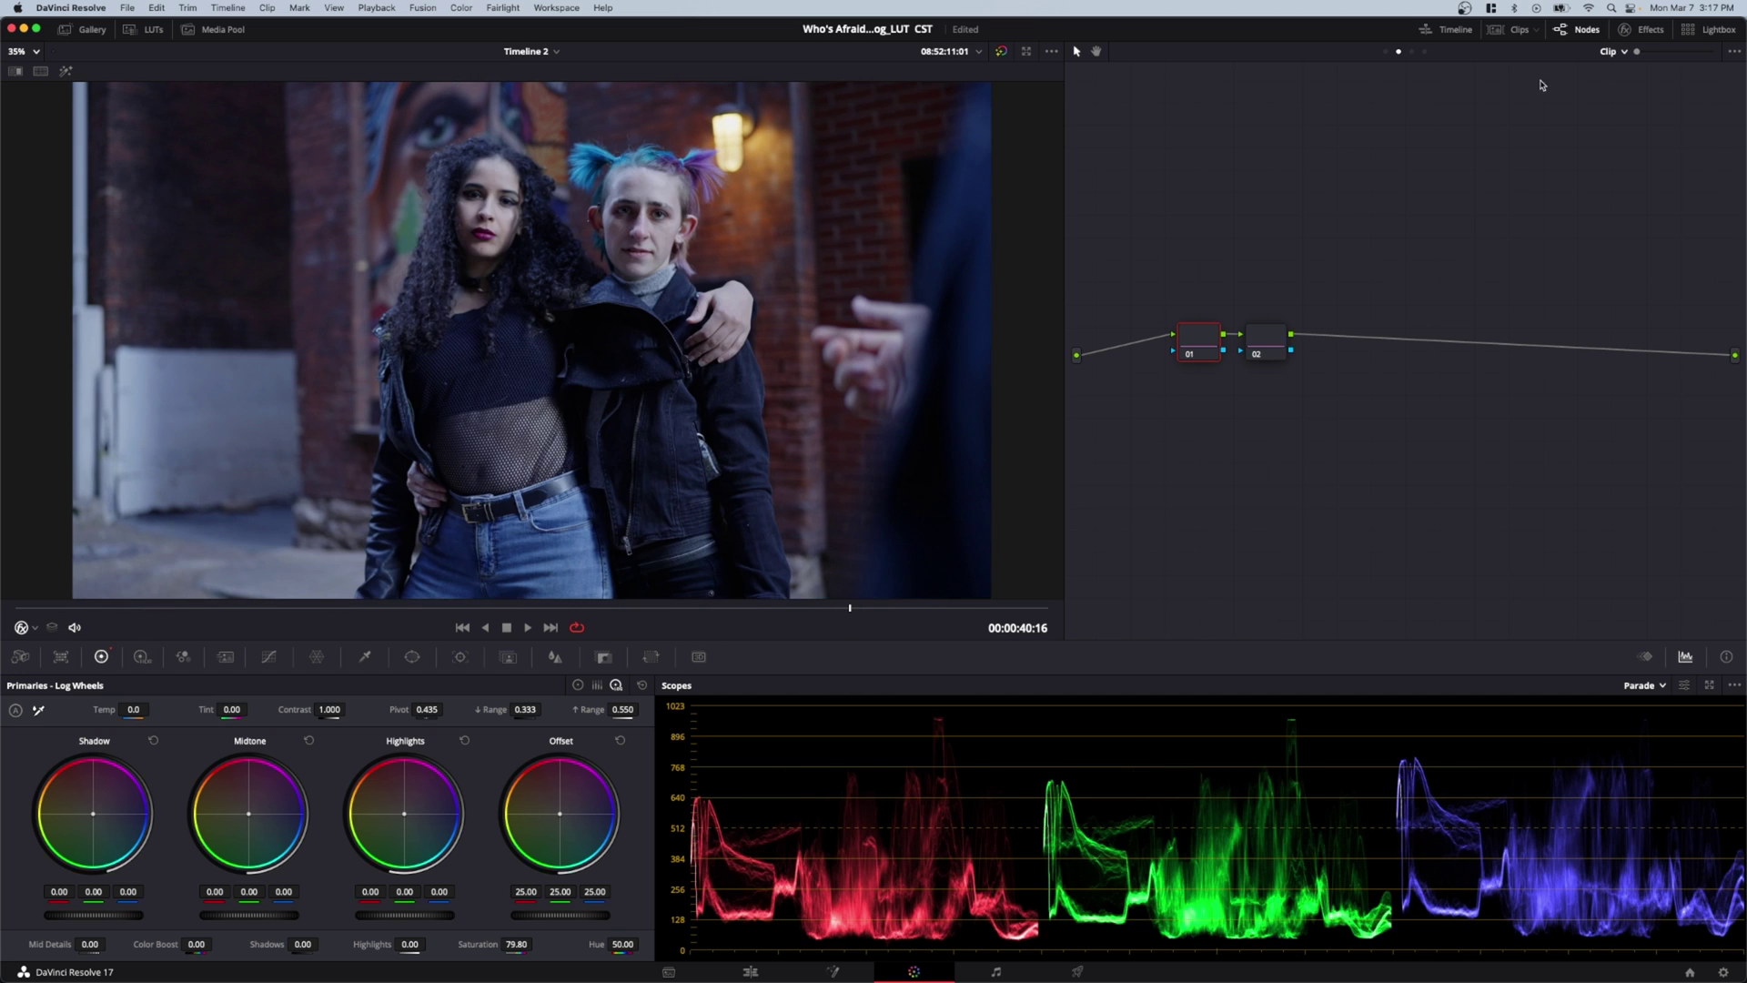
{"action": "left_click", "coordinate": [1515, 29]}
{"action": "left_click", "coordinate": [1090, 588]}
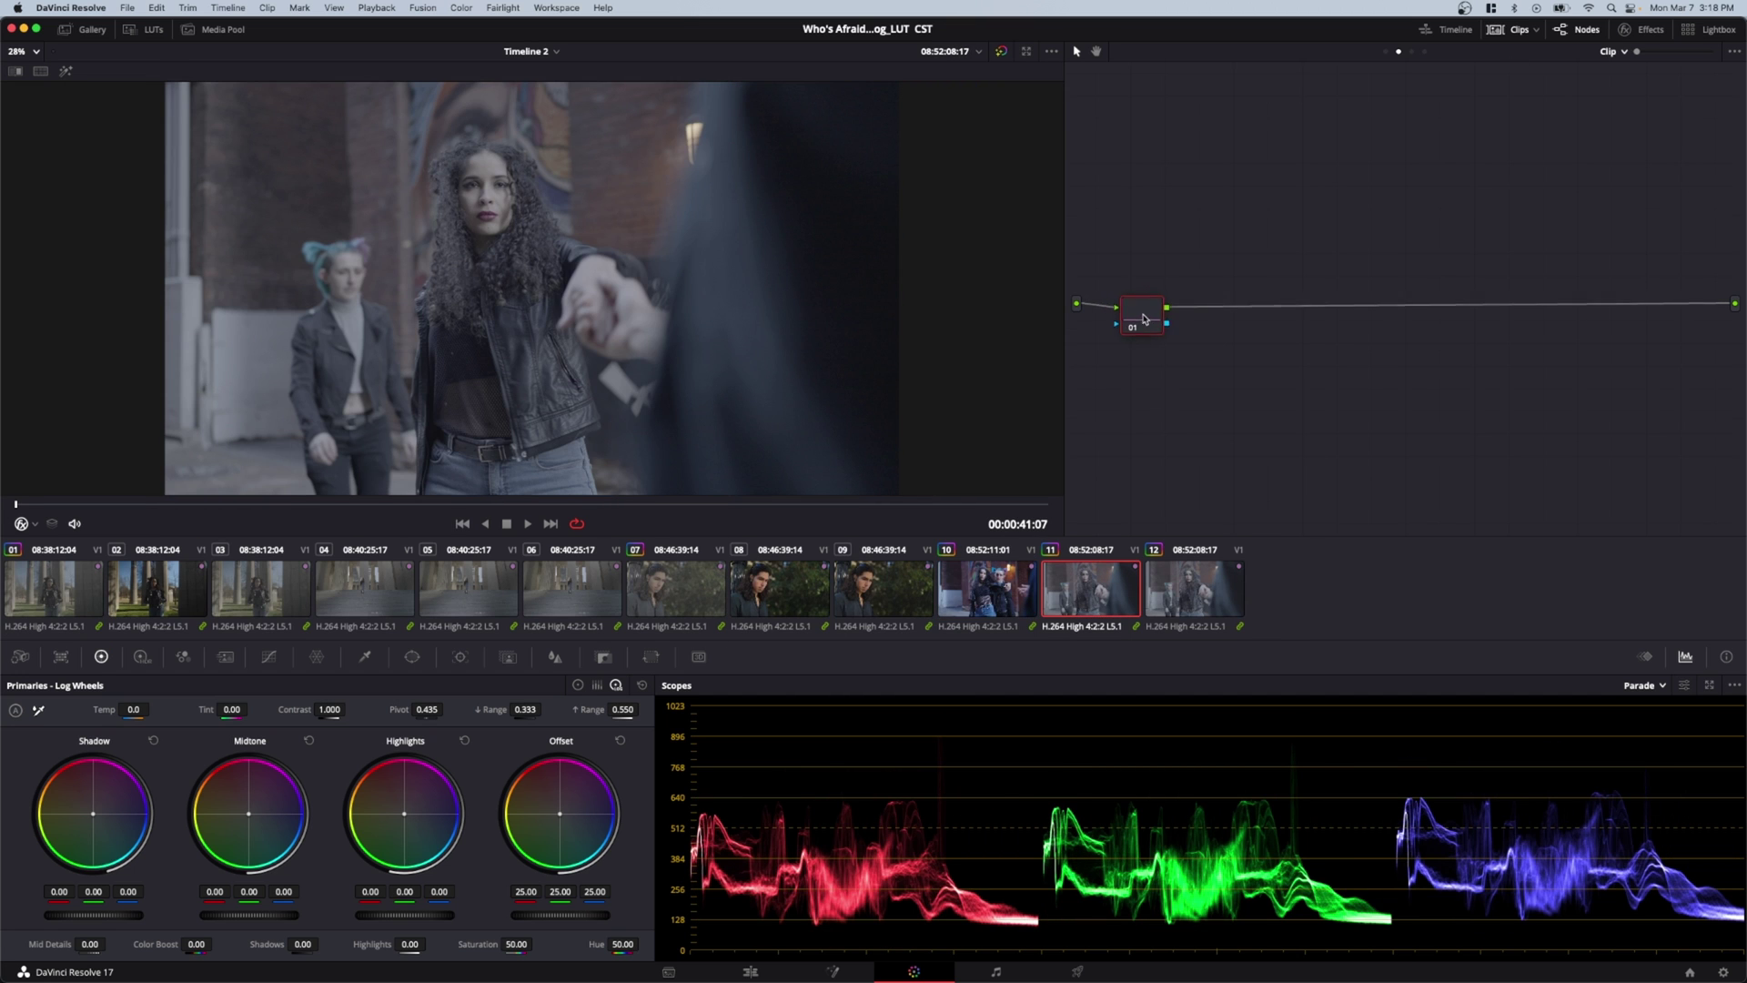
- Apply the Sony SLog3SGamut3.CineToLC-709 LUT to clip 11's node 01 and show the Gallery
{"action": "left_click_drag", "start_coordinate": [1159, 316], "coordinate": [1158, 312]}
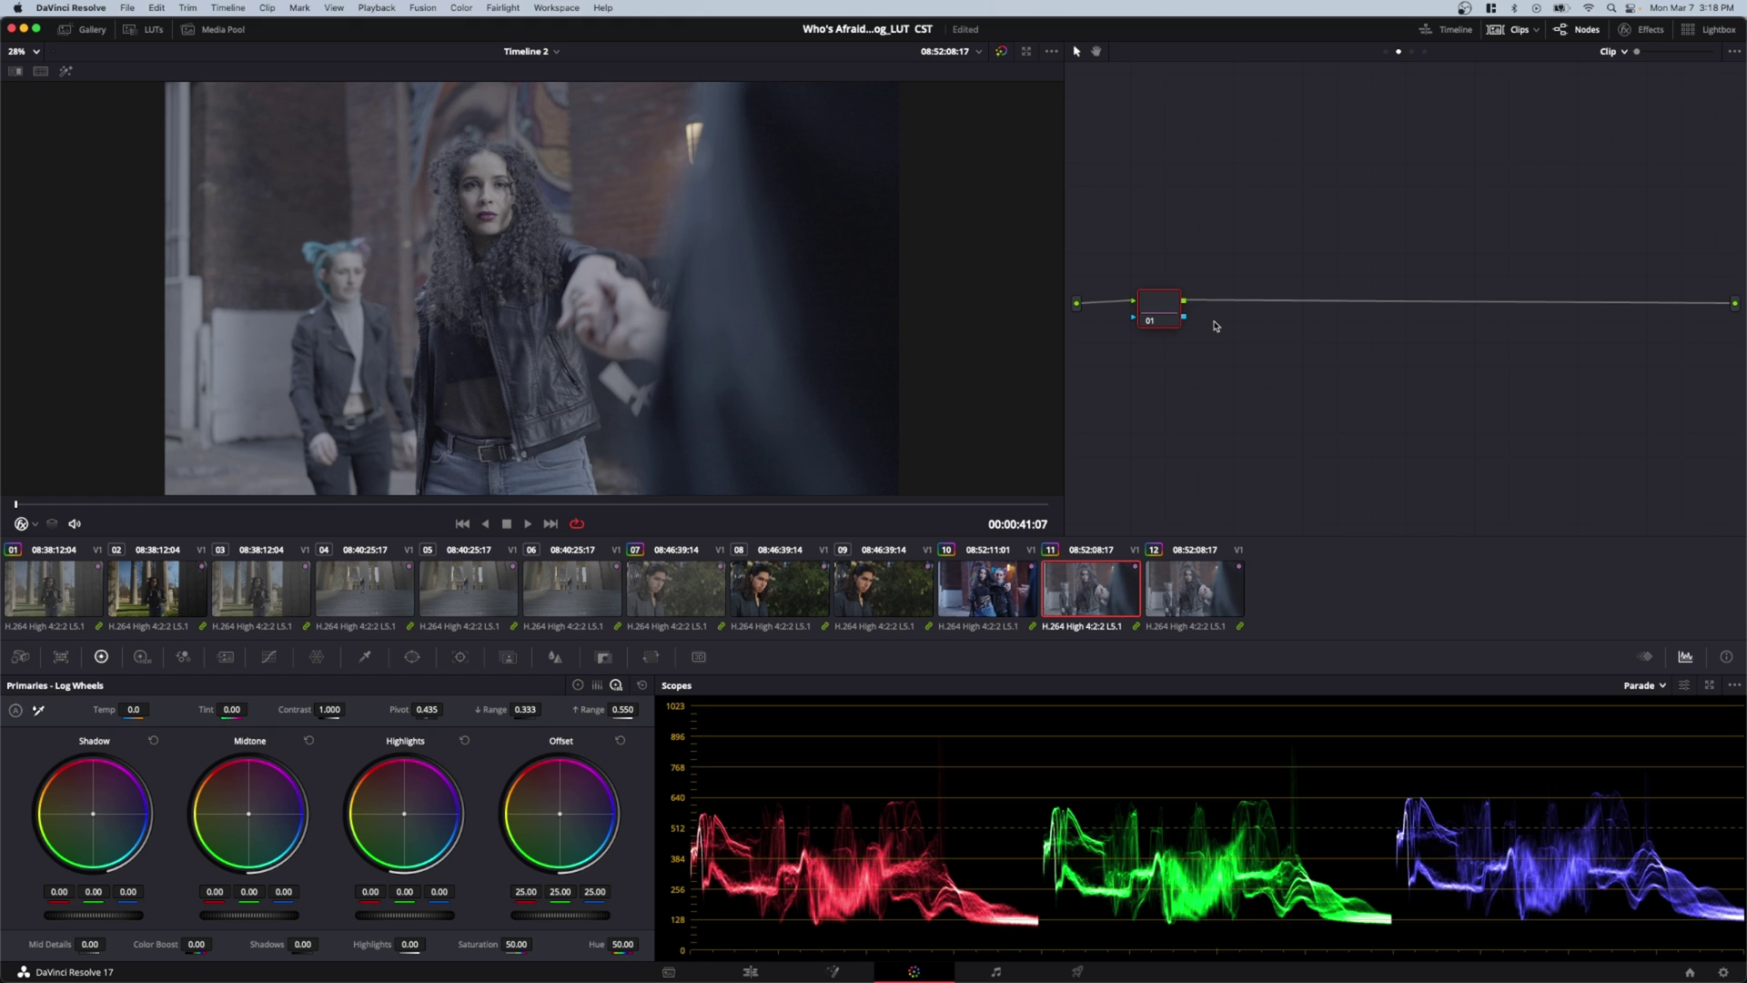
{"action": "left_click", "coordinate": [150, 31]}
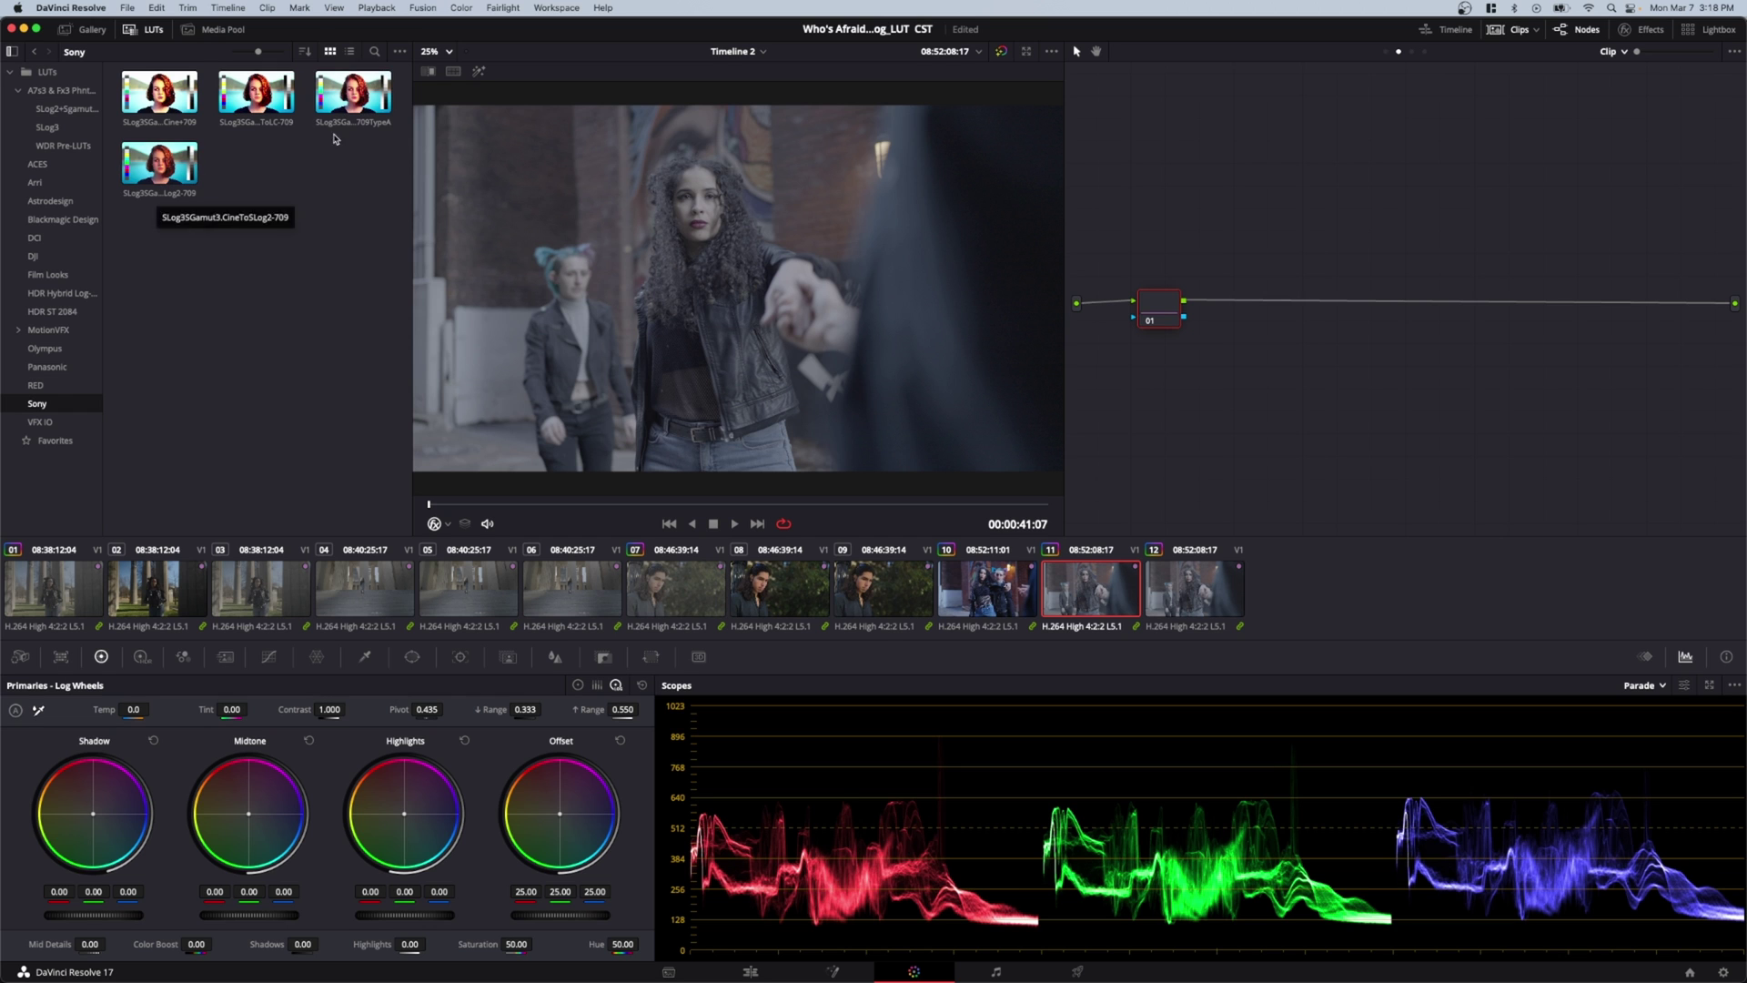
{"action": "double_click", "coordinate": [257, 94]}
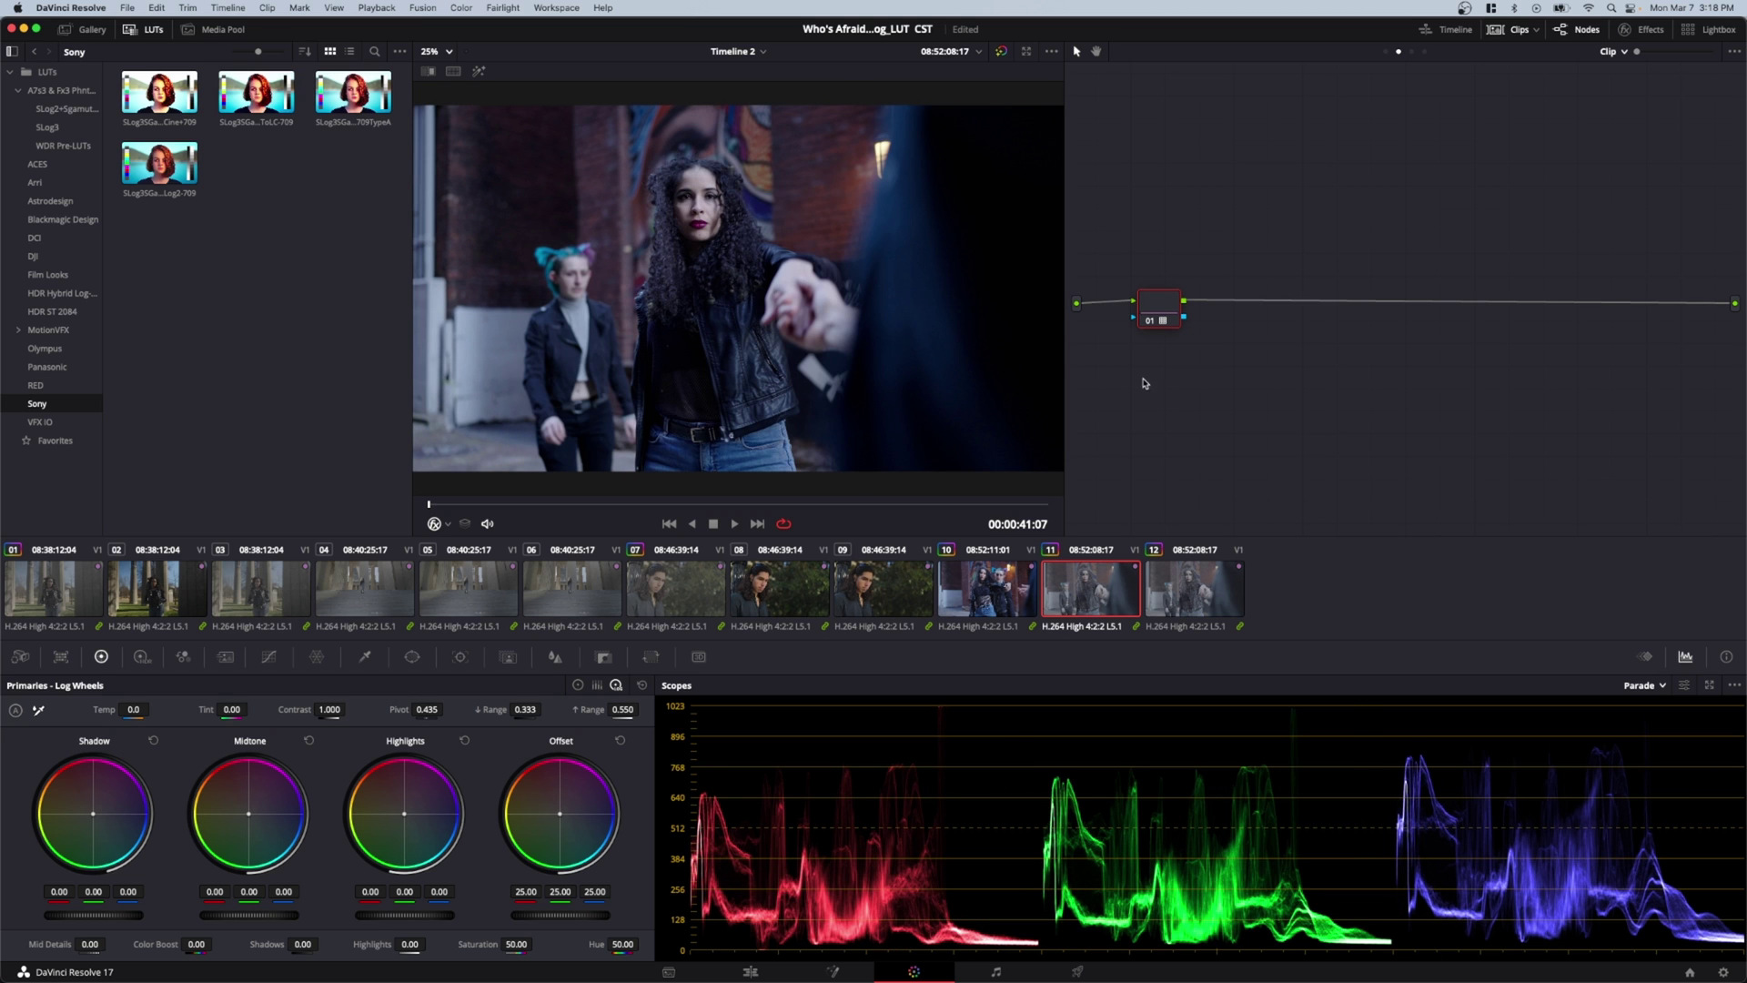
{"action": "left_click", "coordinate": [148, 29]}
{"action": "left_click", "coordinate": [92, 29]}
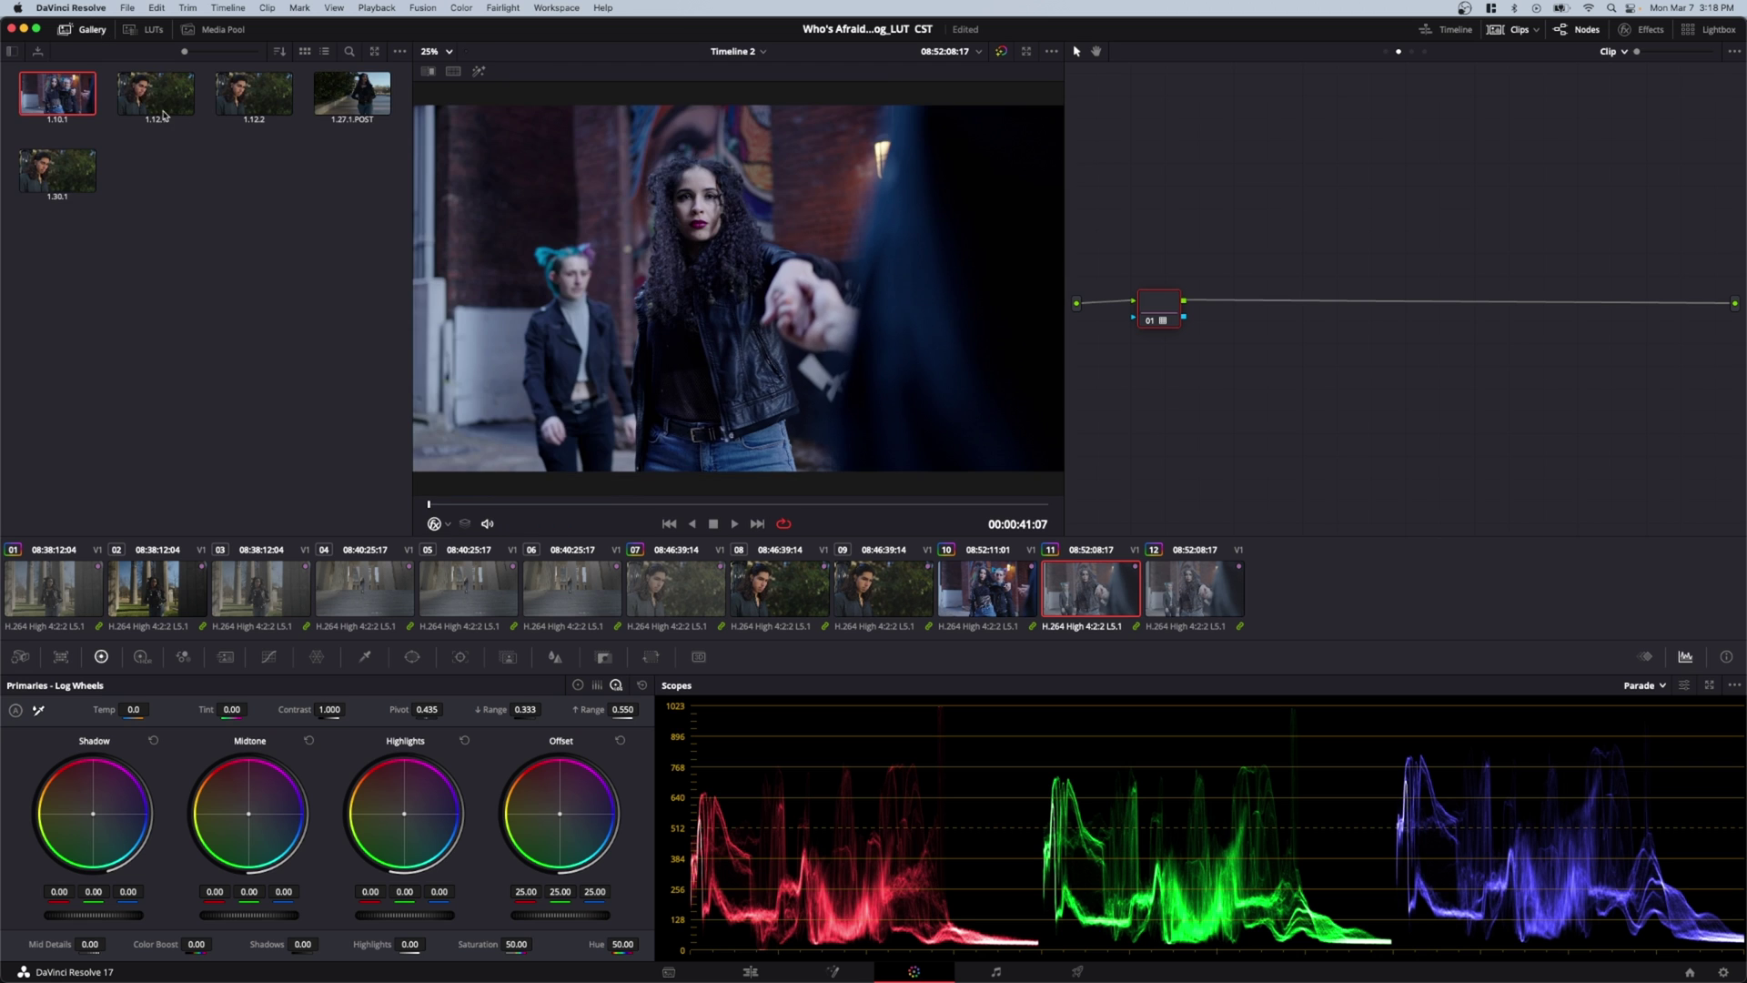
- Wipe between reference still 1.10.1 and clip 11 in the viewer to compare looks
{"action": "double_click", "coordinate": [30, 120]}
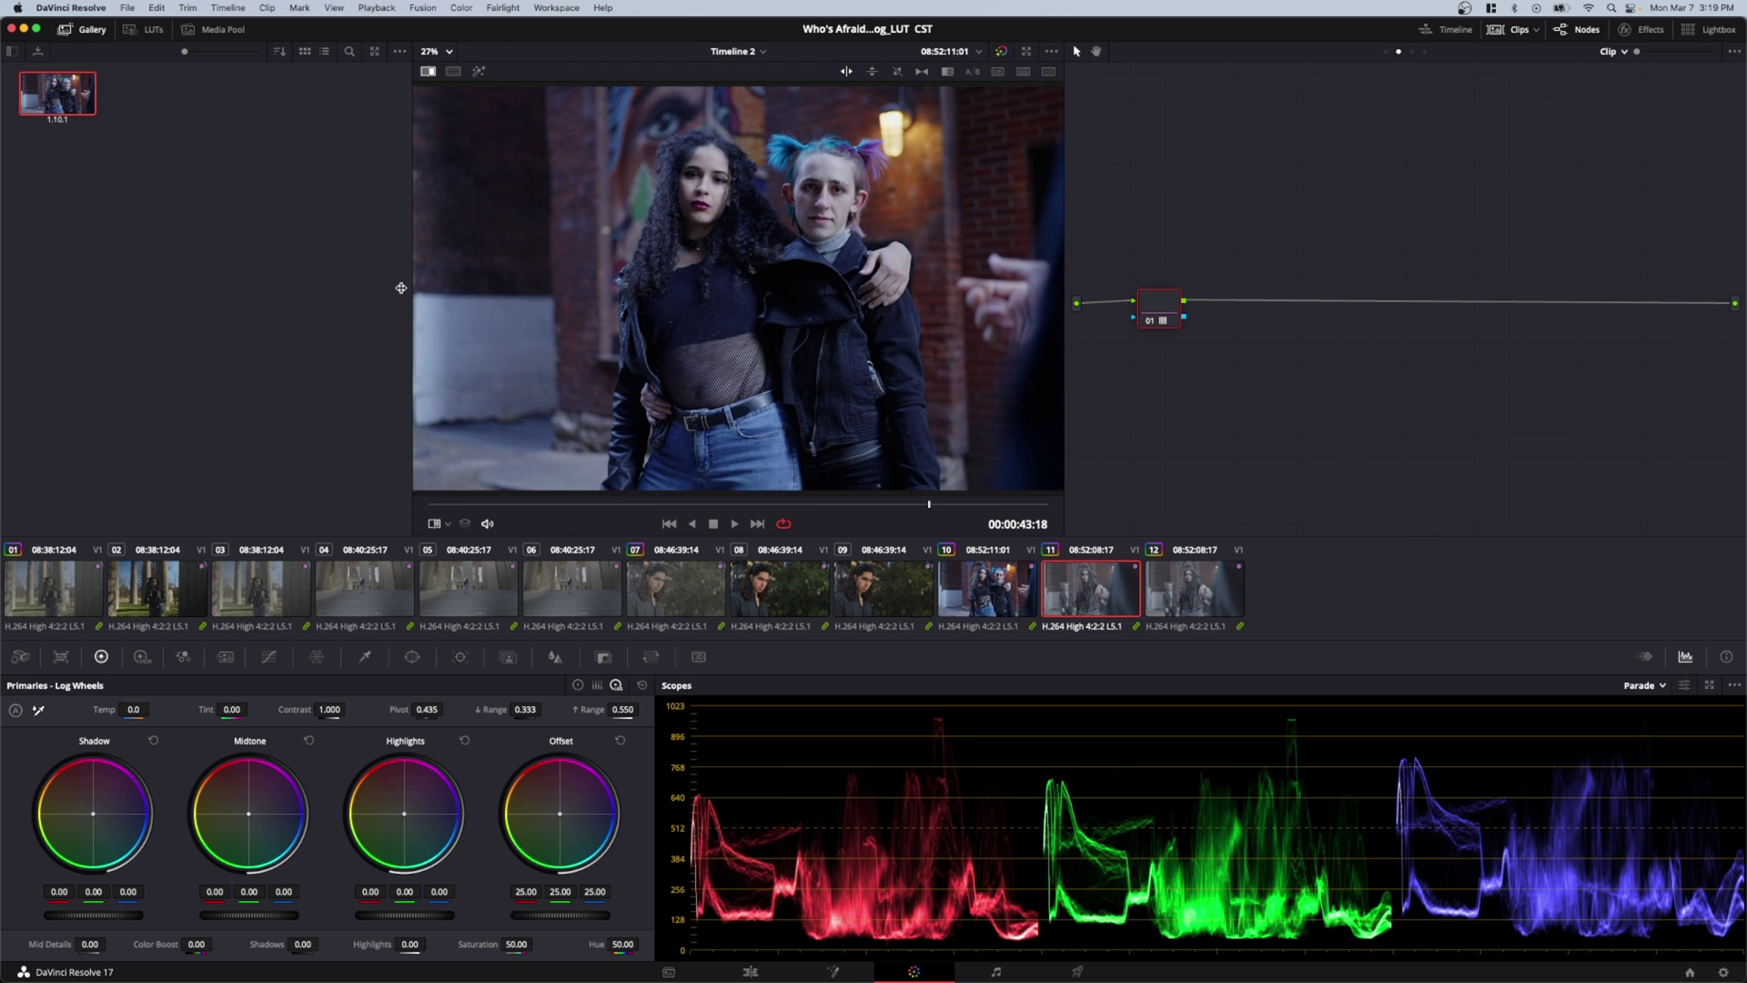
{"action": "left_click_drag", "start_coordinate": [402, 288], "coordinate": [735, 318]}
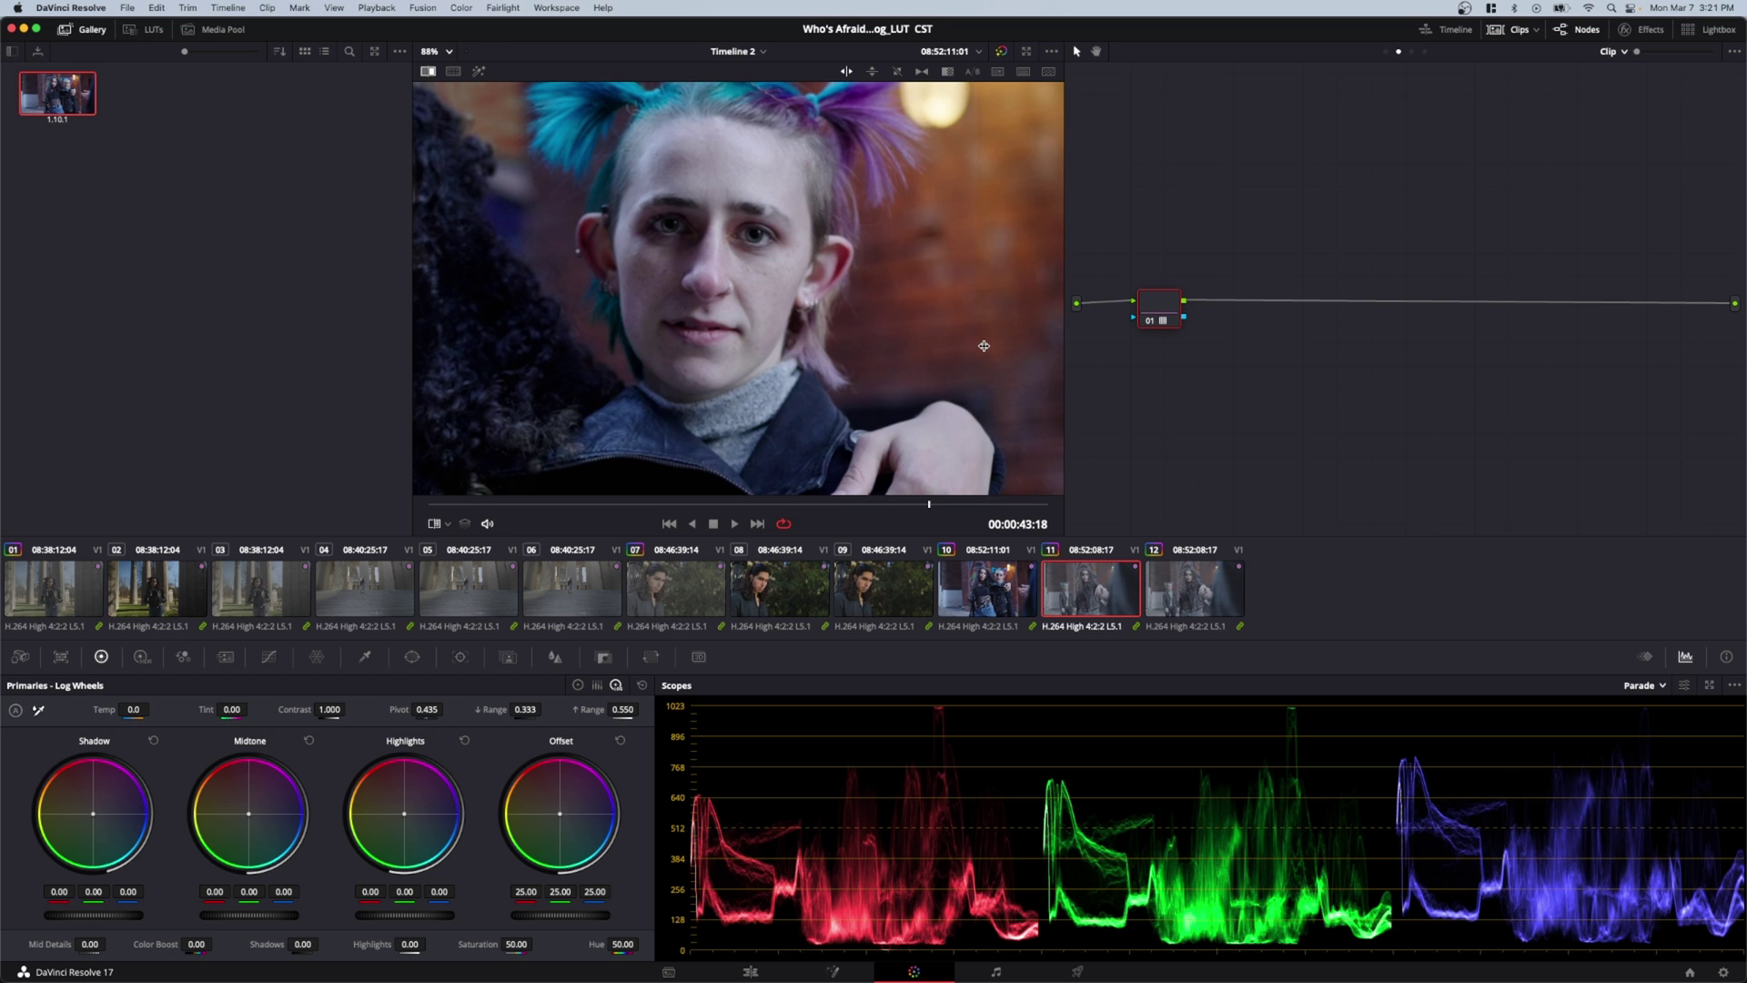
{"action": "scroll", "coordinate": [847, 307], "scroll_direction": "up", "scroll_amount": 1}
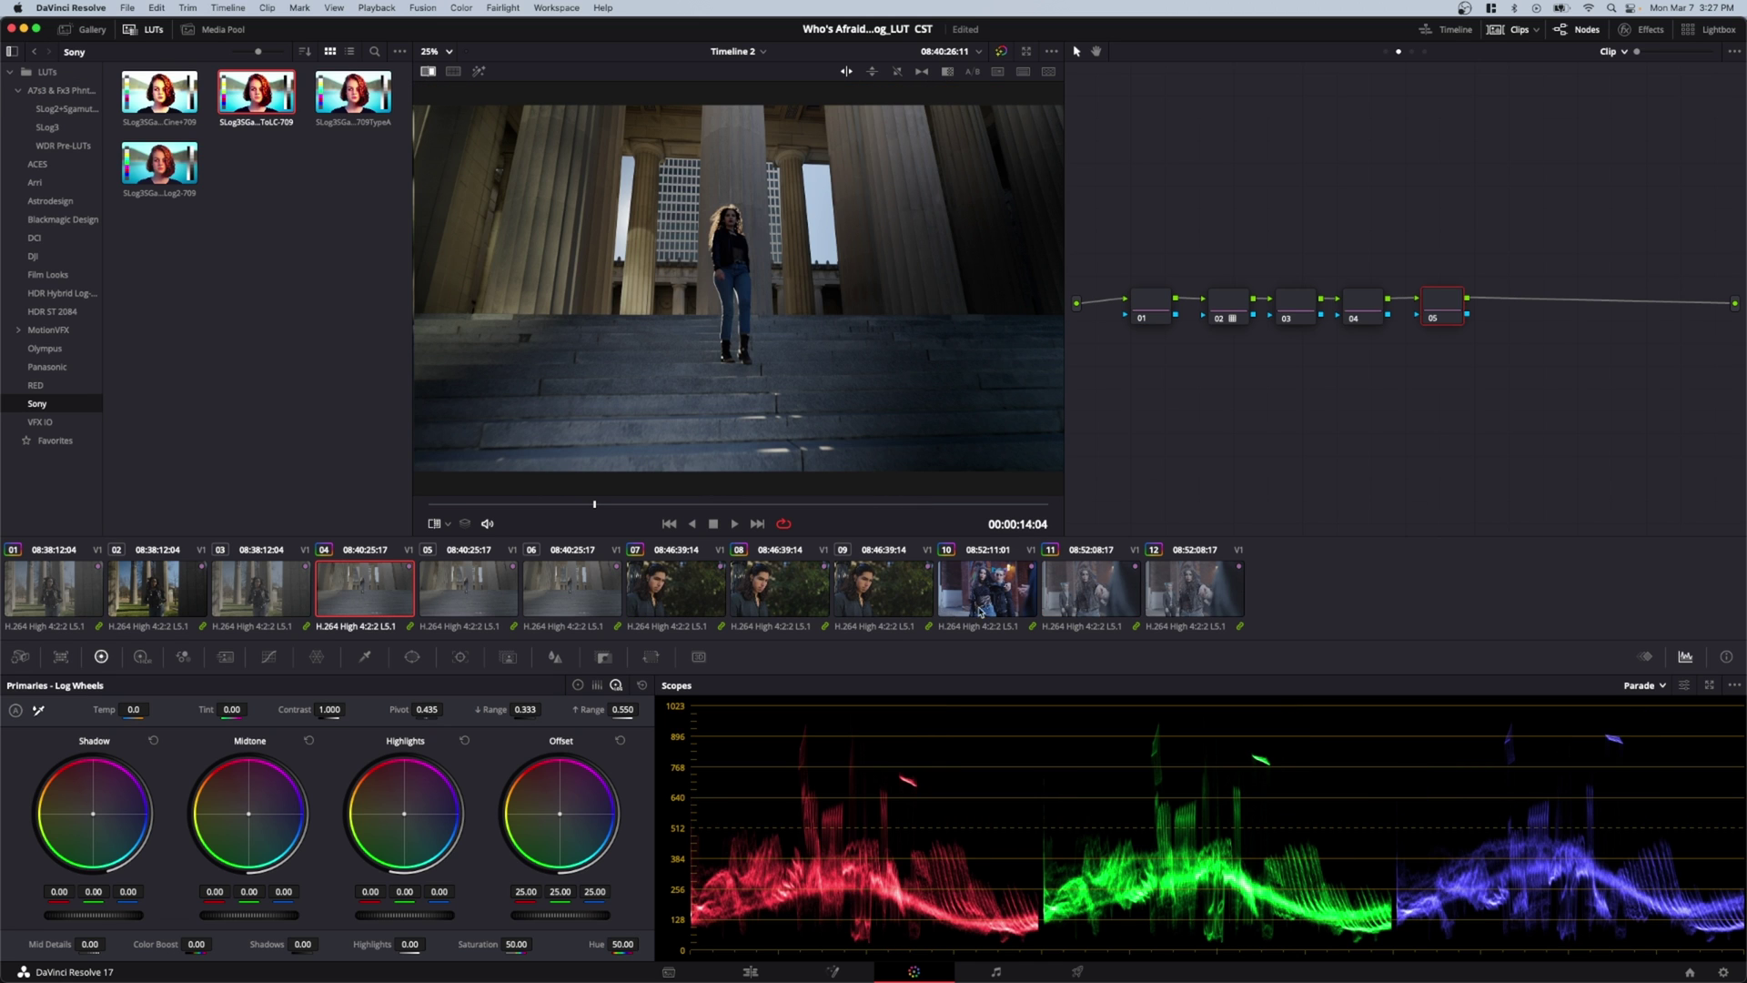
- Load clip 12 and drop the Color Space Transform effect onto node 01
{"action": "left_click", "coordinate": [1165, 589]}
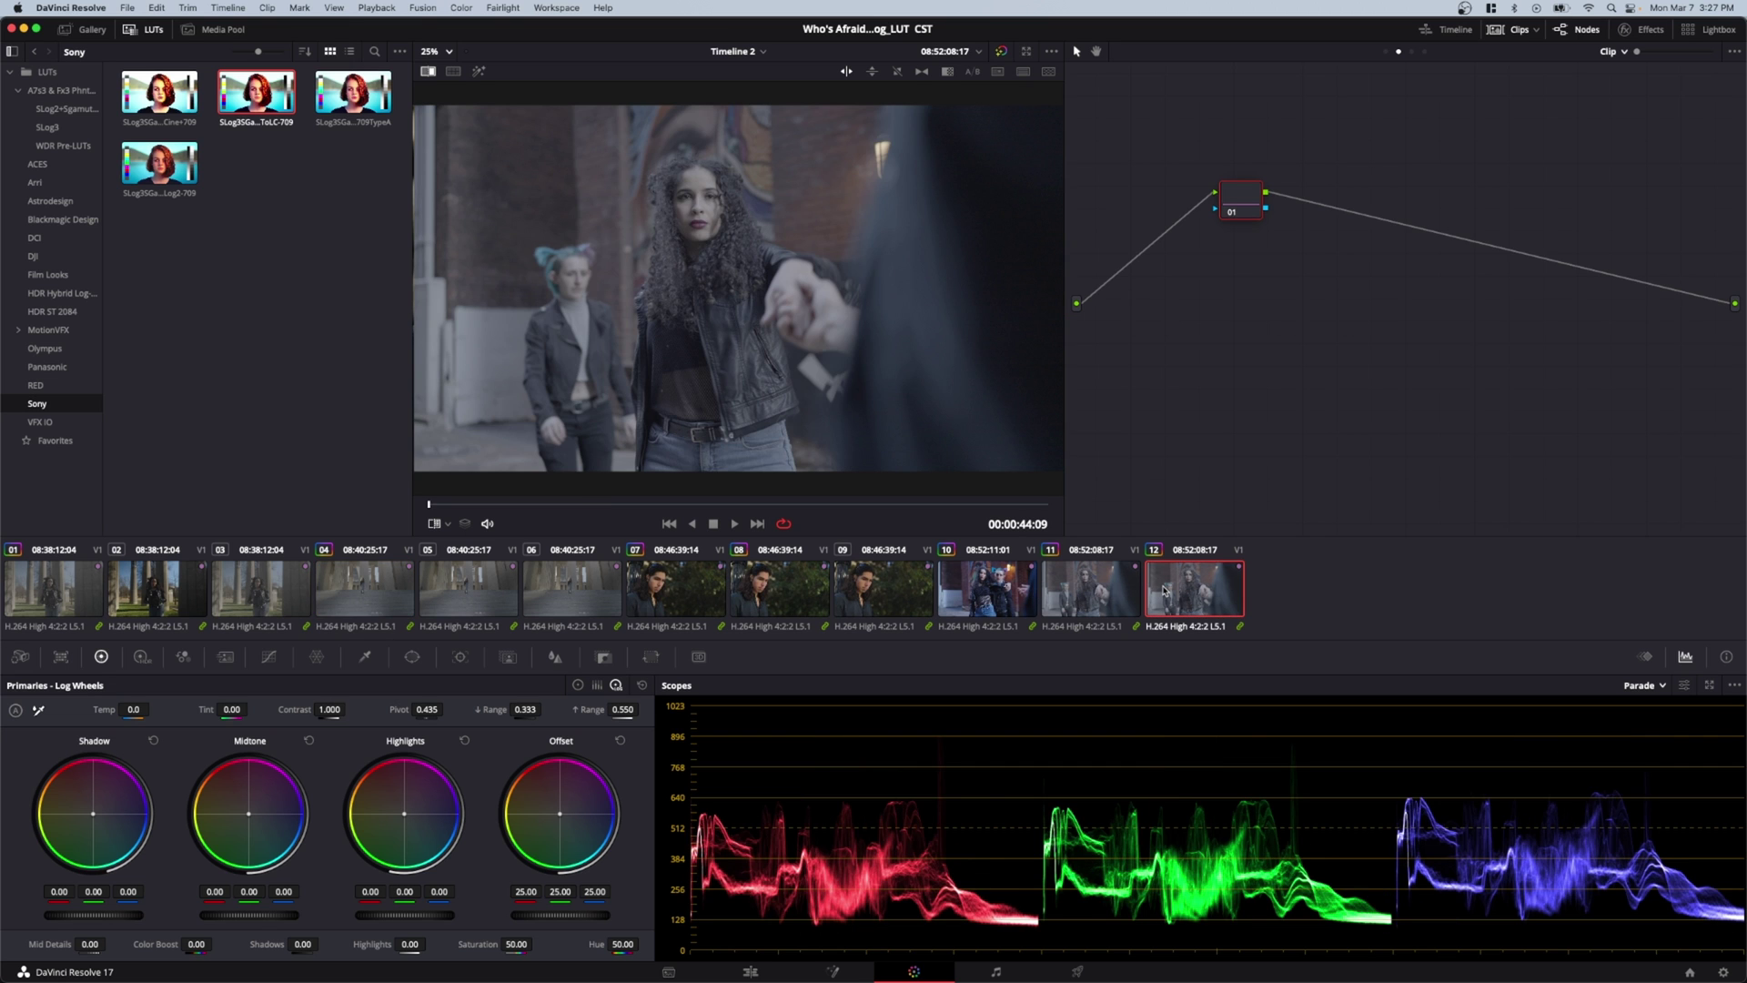
{"action": "left_click_drag", "start_coordinate": [1238, 215], "coordinate": [1183, 314]}
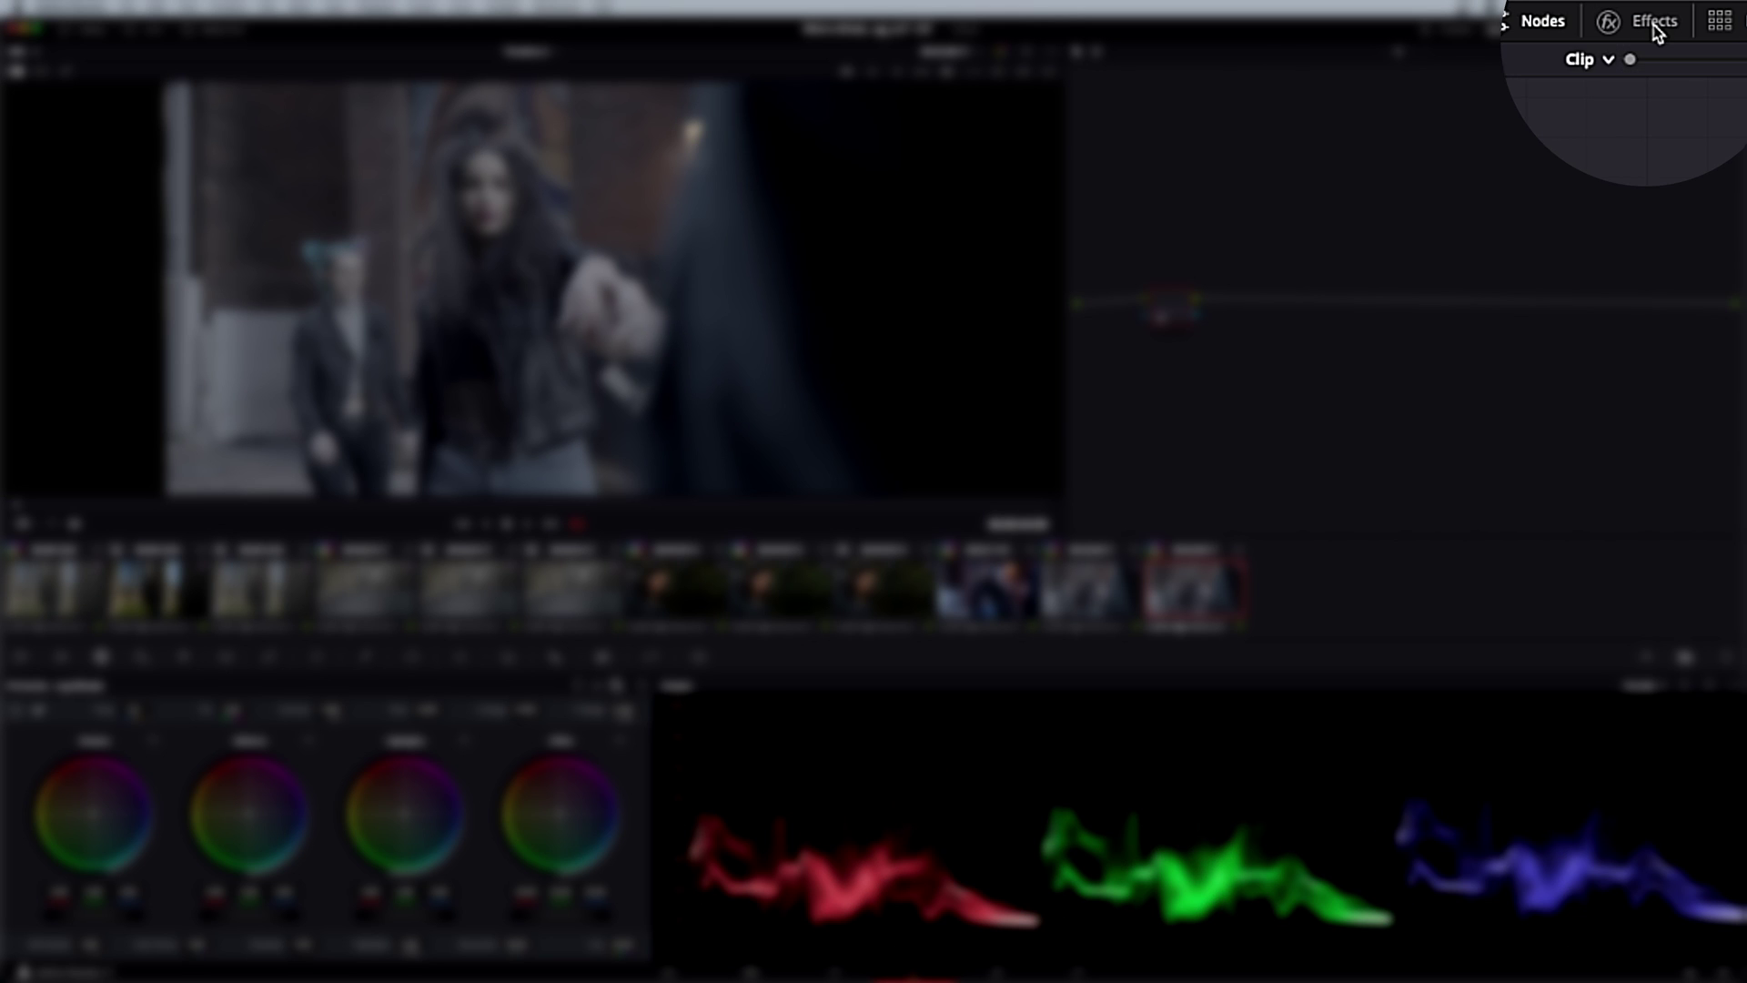
{"action": "left_click", "coordinate": [1627, 31]}
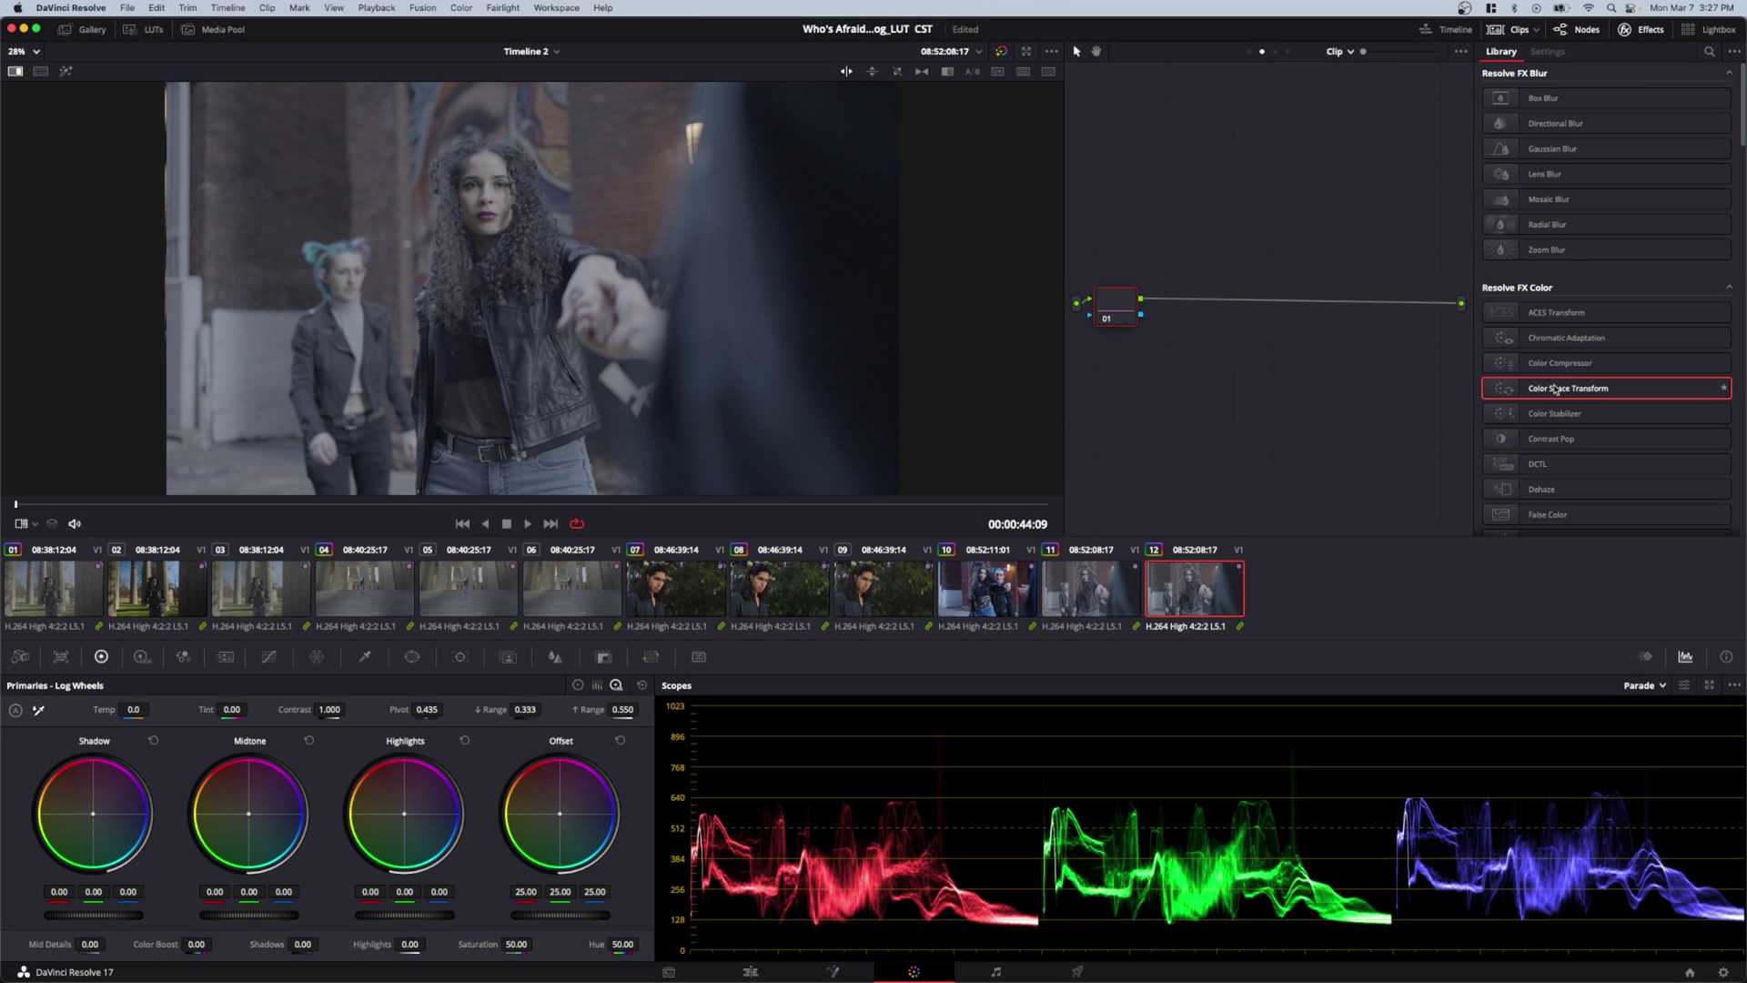
{"action": "left_click_drag", "start_coordinate": [1566, 393], "coordinate": [1148, 312]}
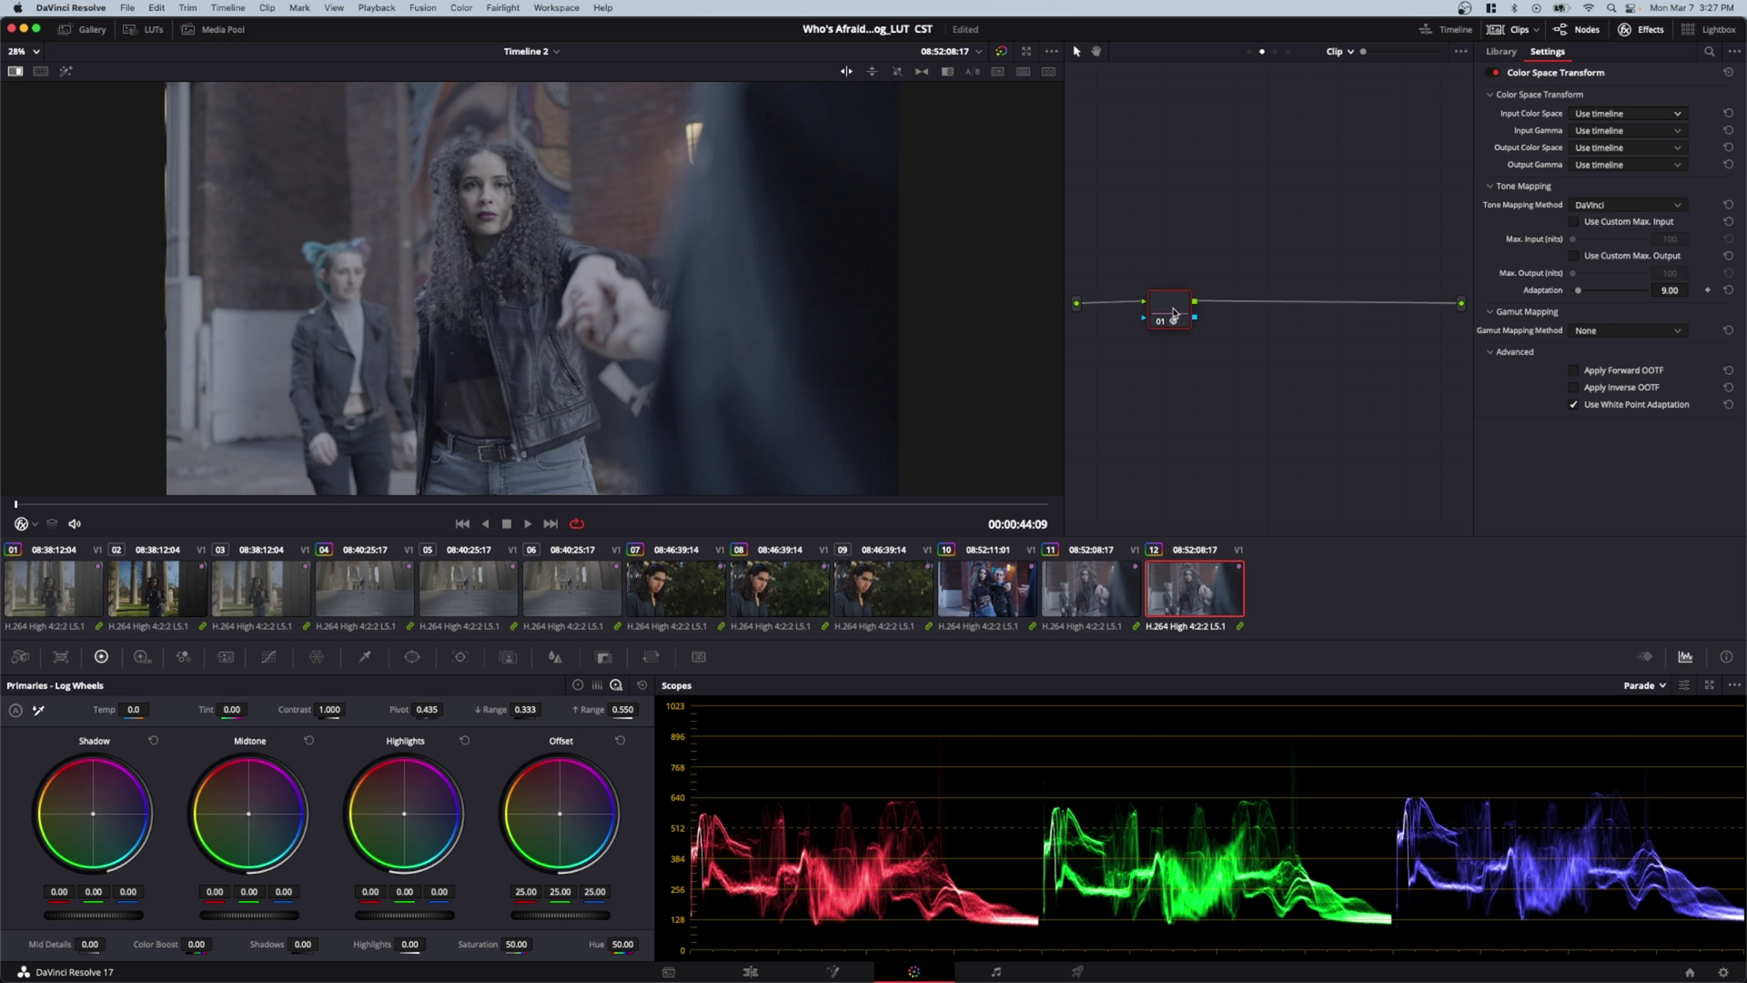
{"action": "left_click_drag", "start_coordinate": [1173, 314], "coordinate": [1167, 321]}
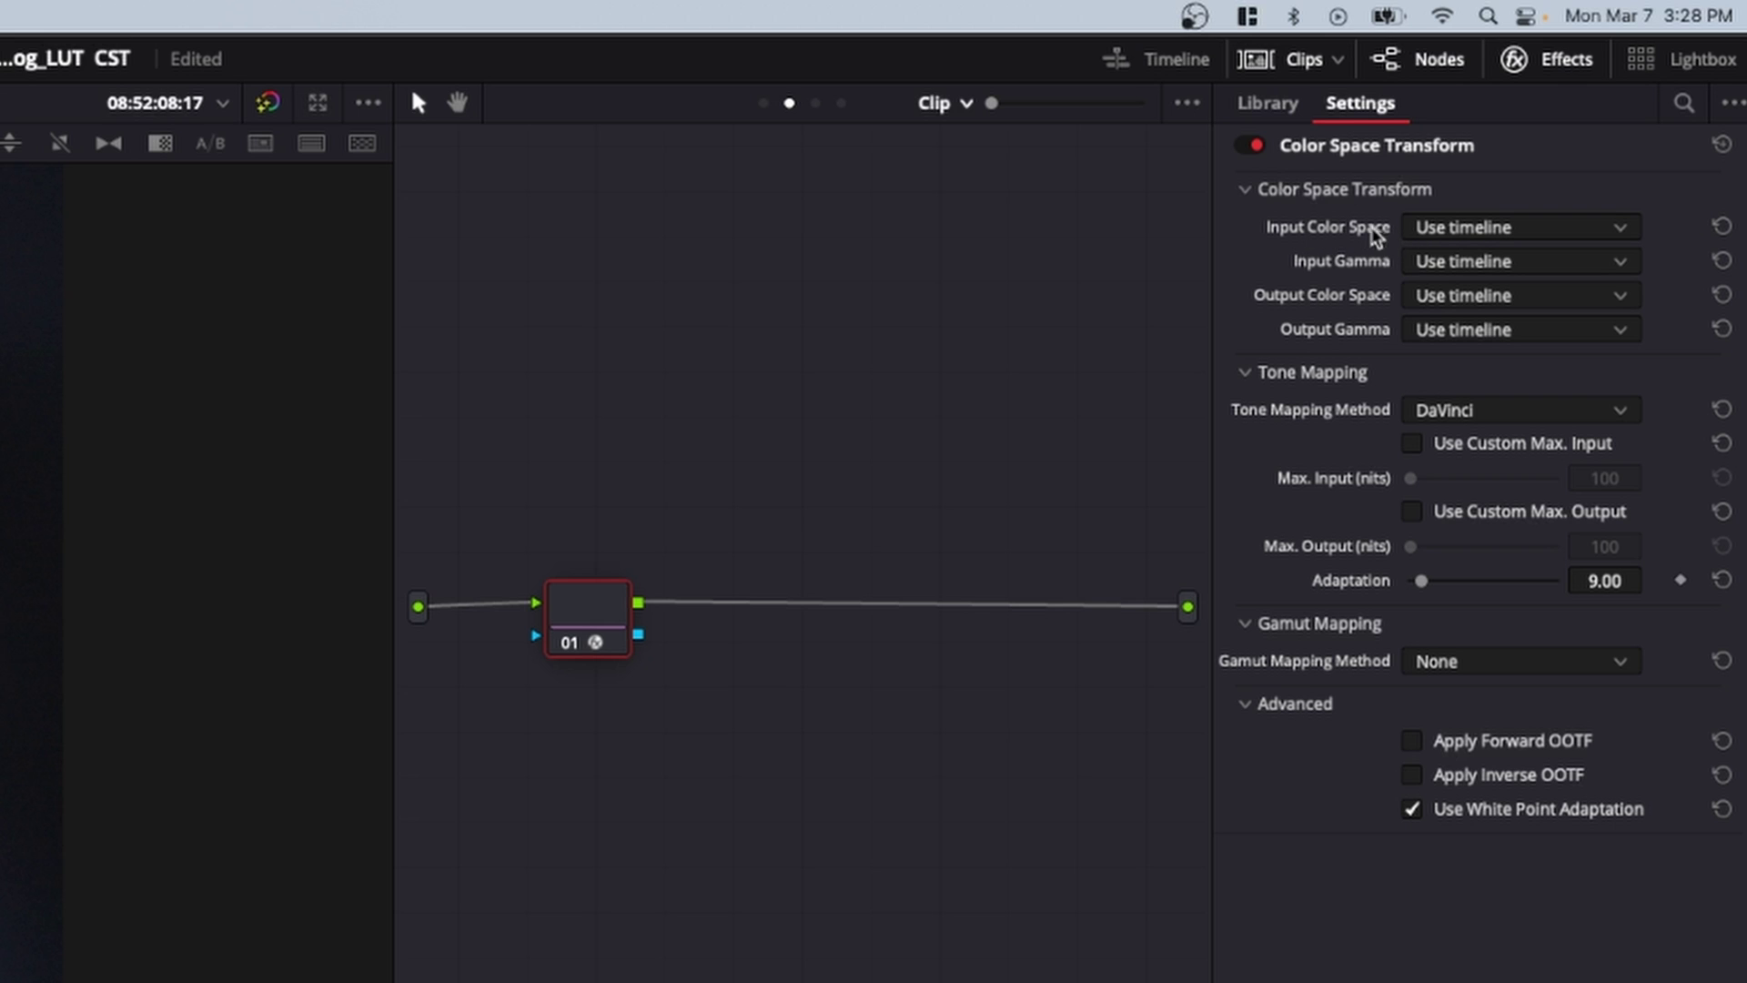
- Set the CST input color space to Sony S-Gamut3.Cine and input gamma to Sony S-Log3
{"action": "left_click", "coordinate": [1514, 237]}
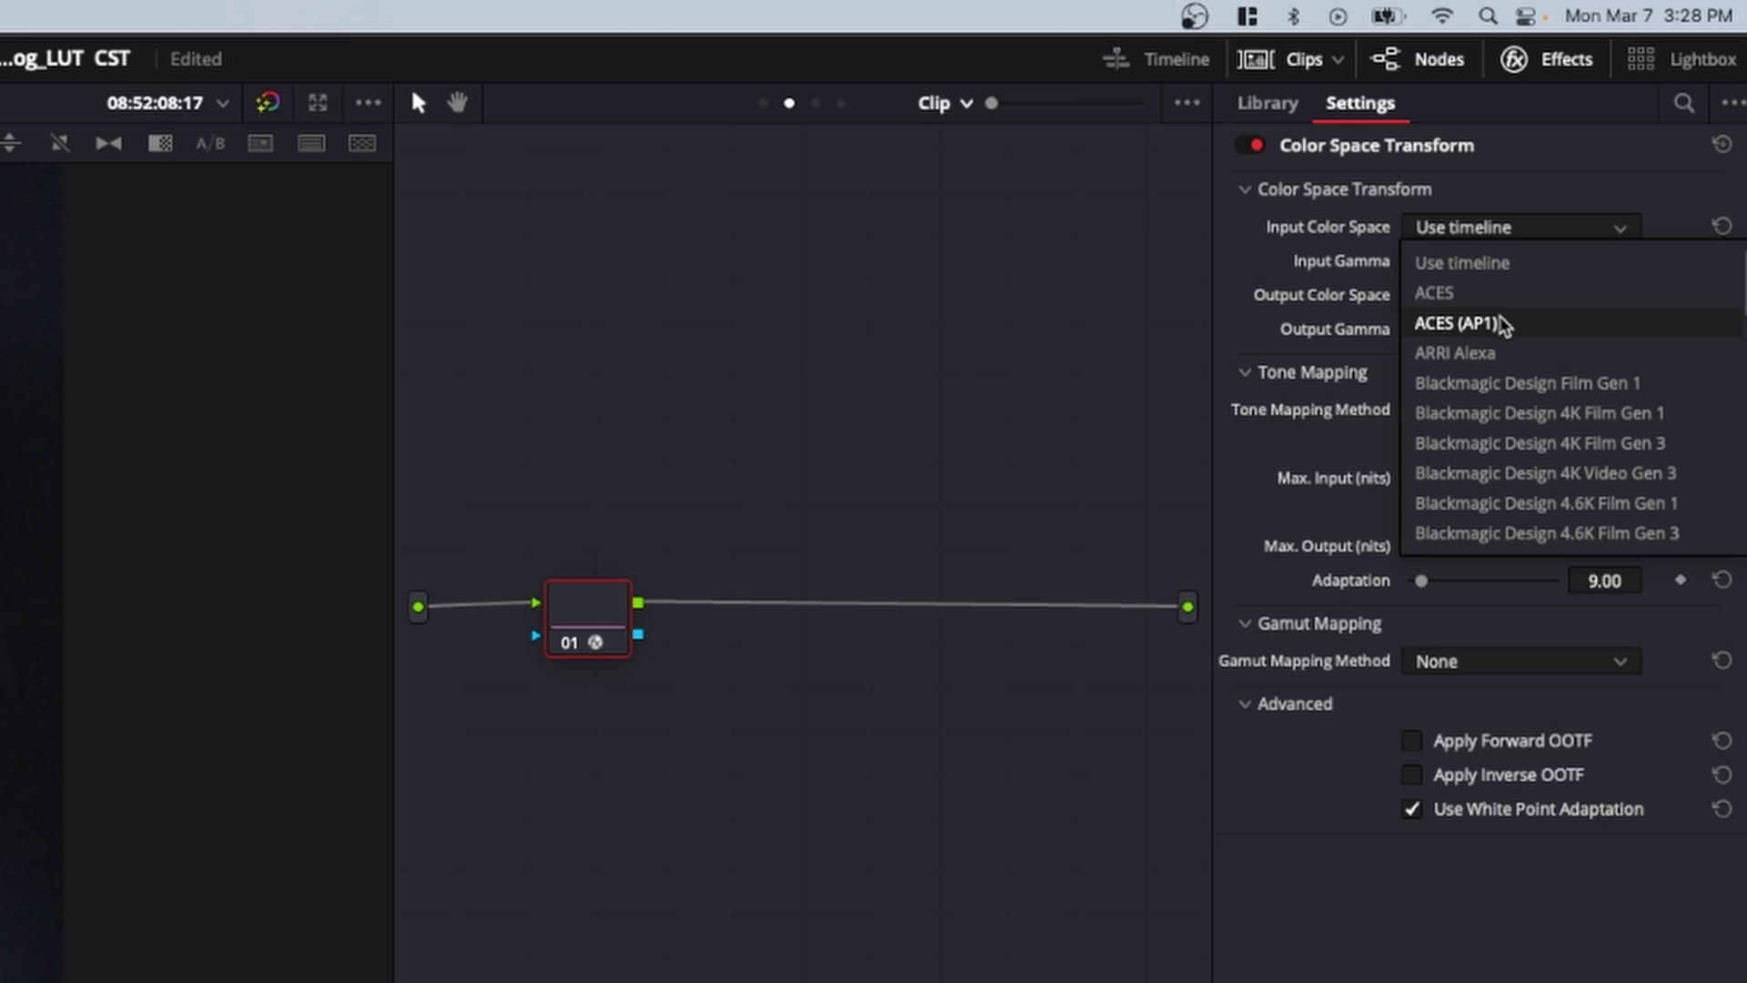
{"action": "scroll", "coordinate": [1514, 354], "scroll_direction": "down", "scroll_amount": 5}
{"action": "scroll", "coordinate": [1516, 359], "scroll_direction": "down", "scroll_amount": 5}
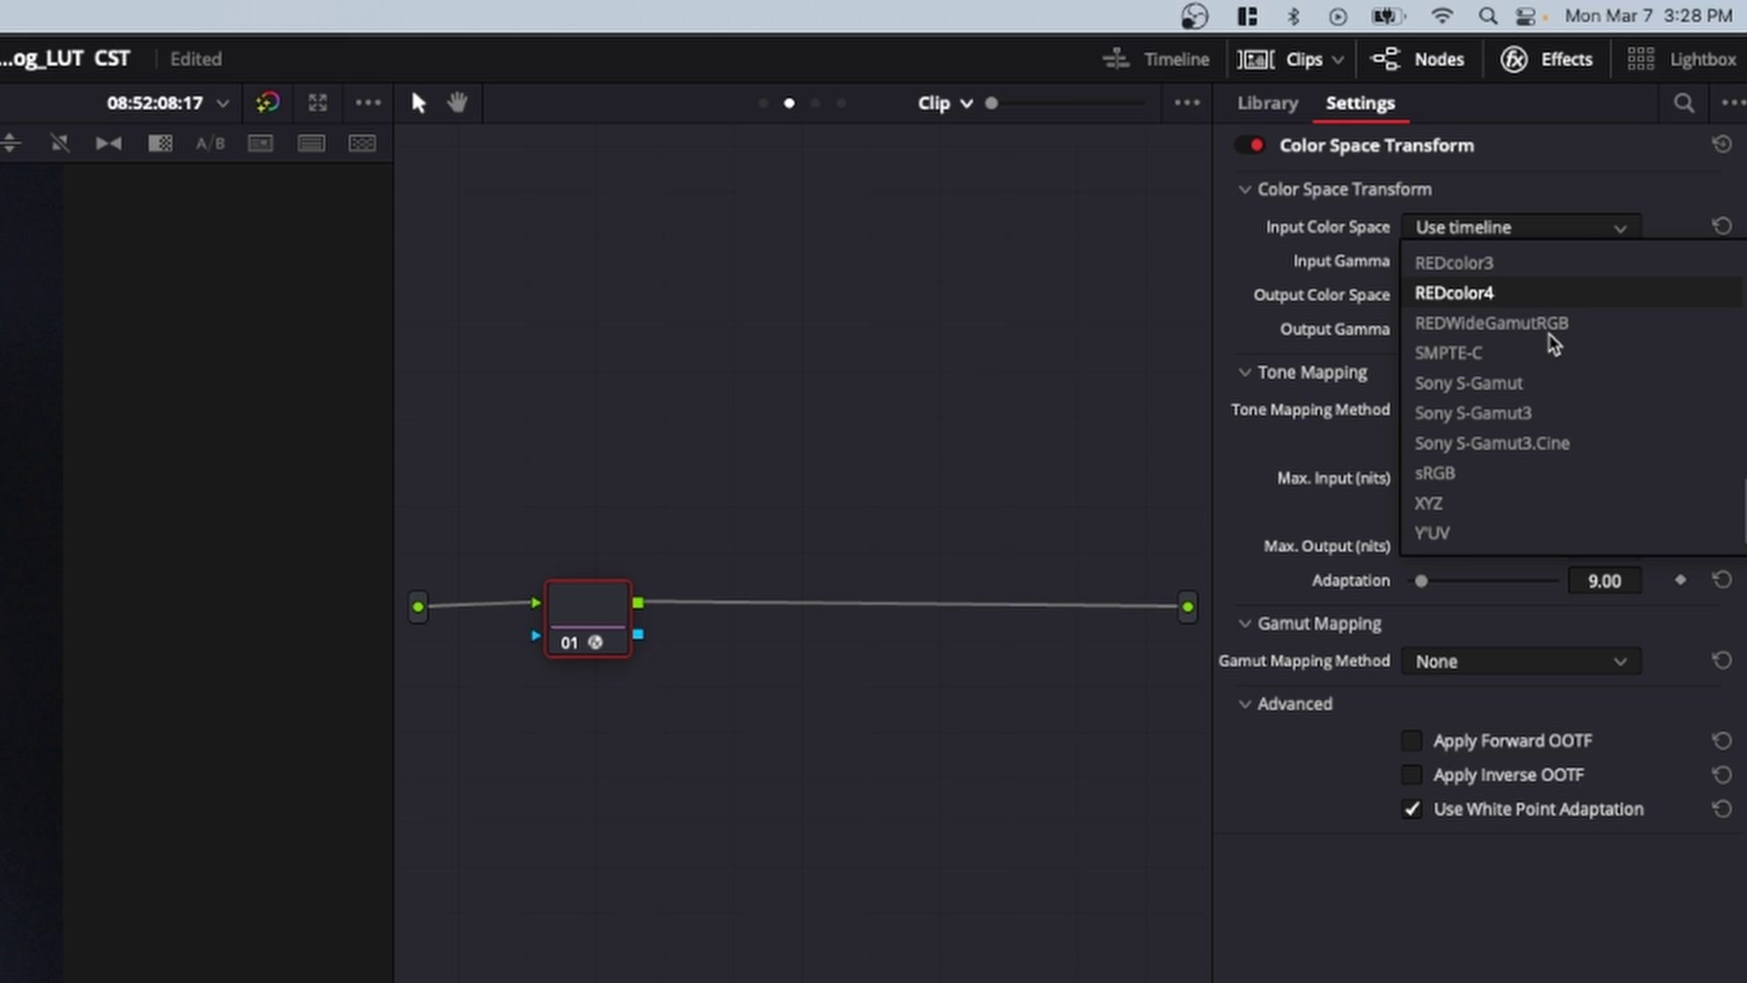
{"action": "left_click", "coordinate": [1522, 450]}
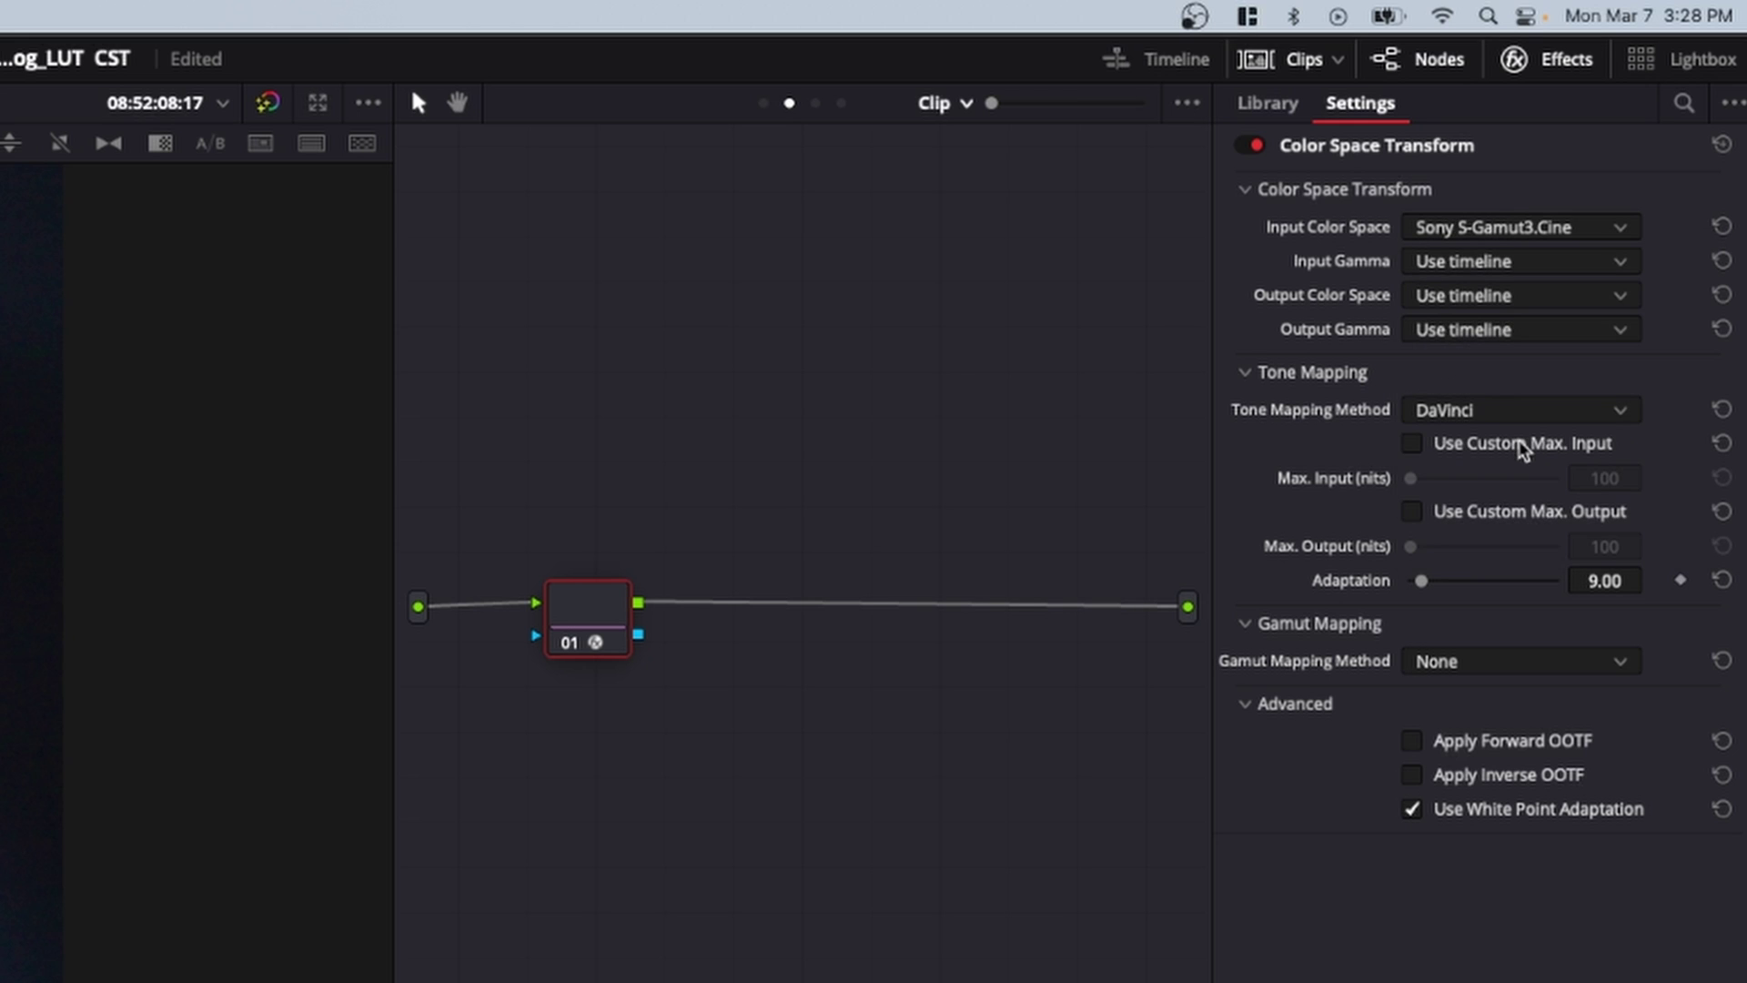
{"action": "left_click", "coordinate": [1536, 264]}
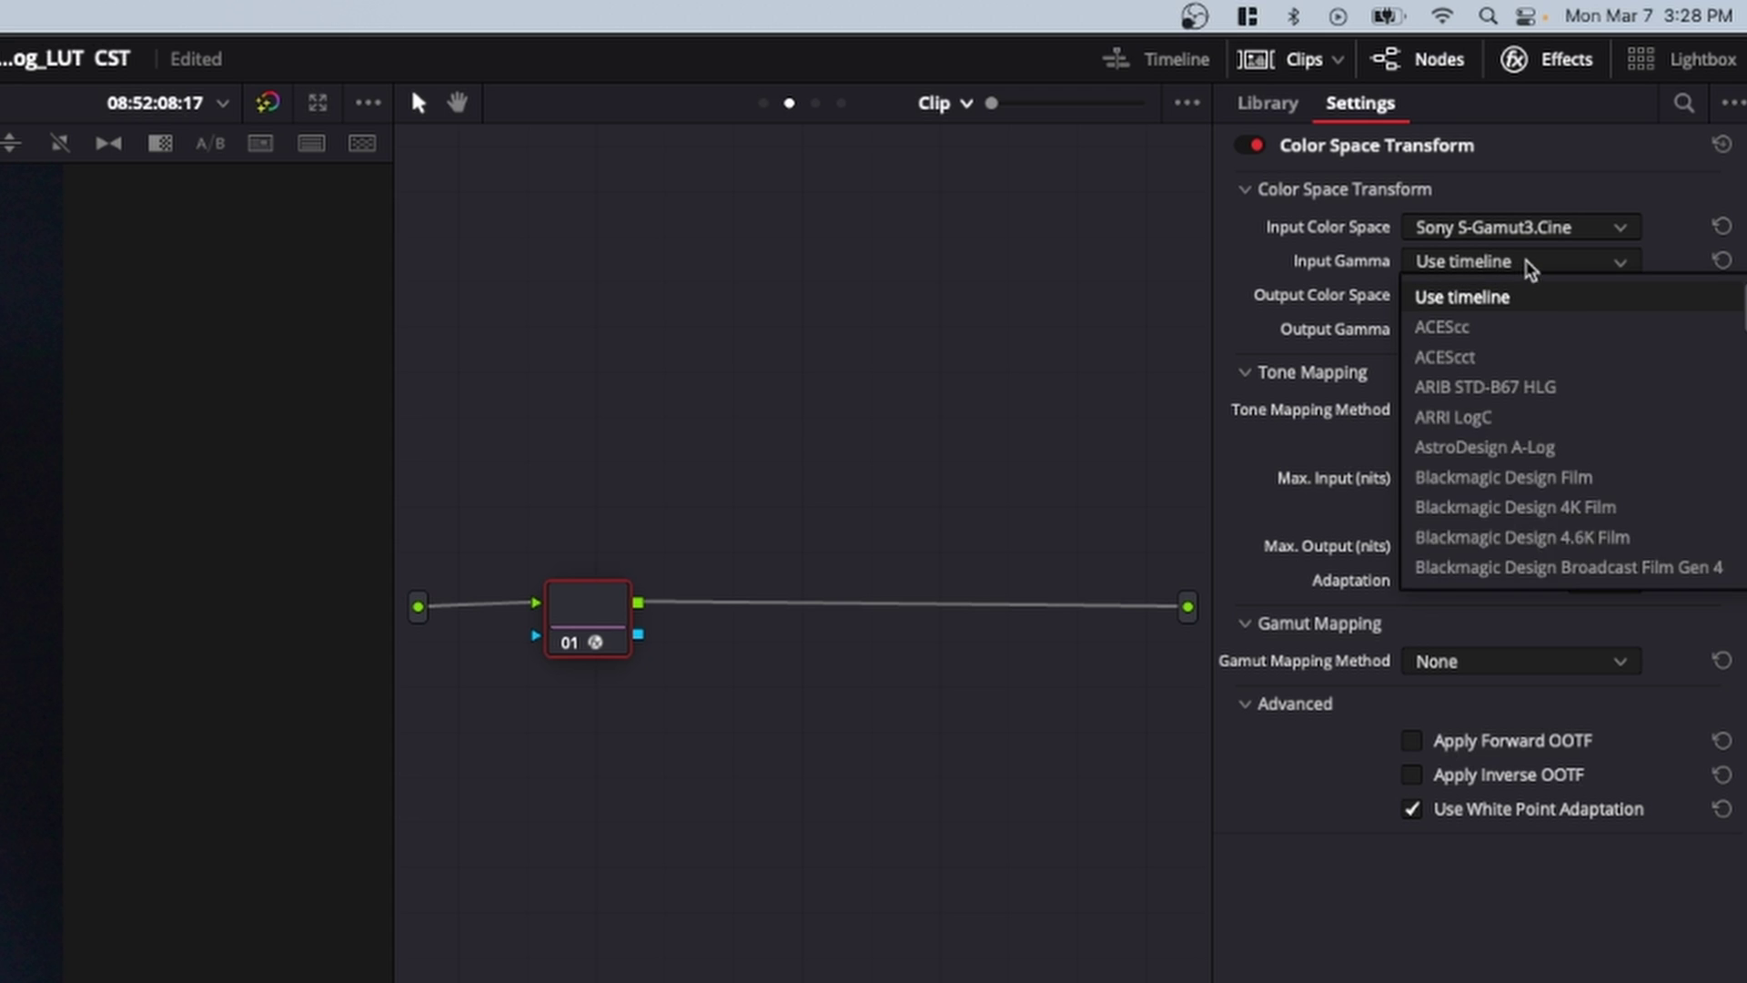
{"action": "scroll", "coordinate": [1538, 364], "scroll_direction": "down", "scroll_amount": 10}
{"action": "scroll", "coordinate": [1537, 364], "scroll_direction": "up", "scroll_amount": 3}
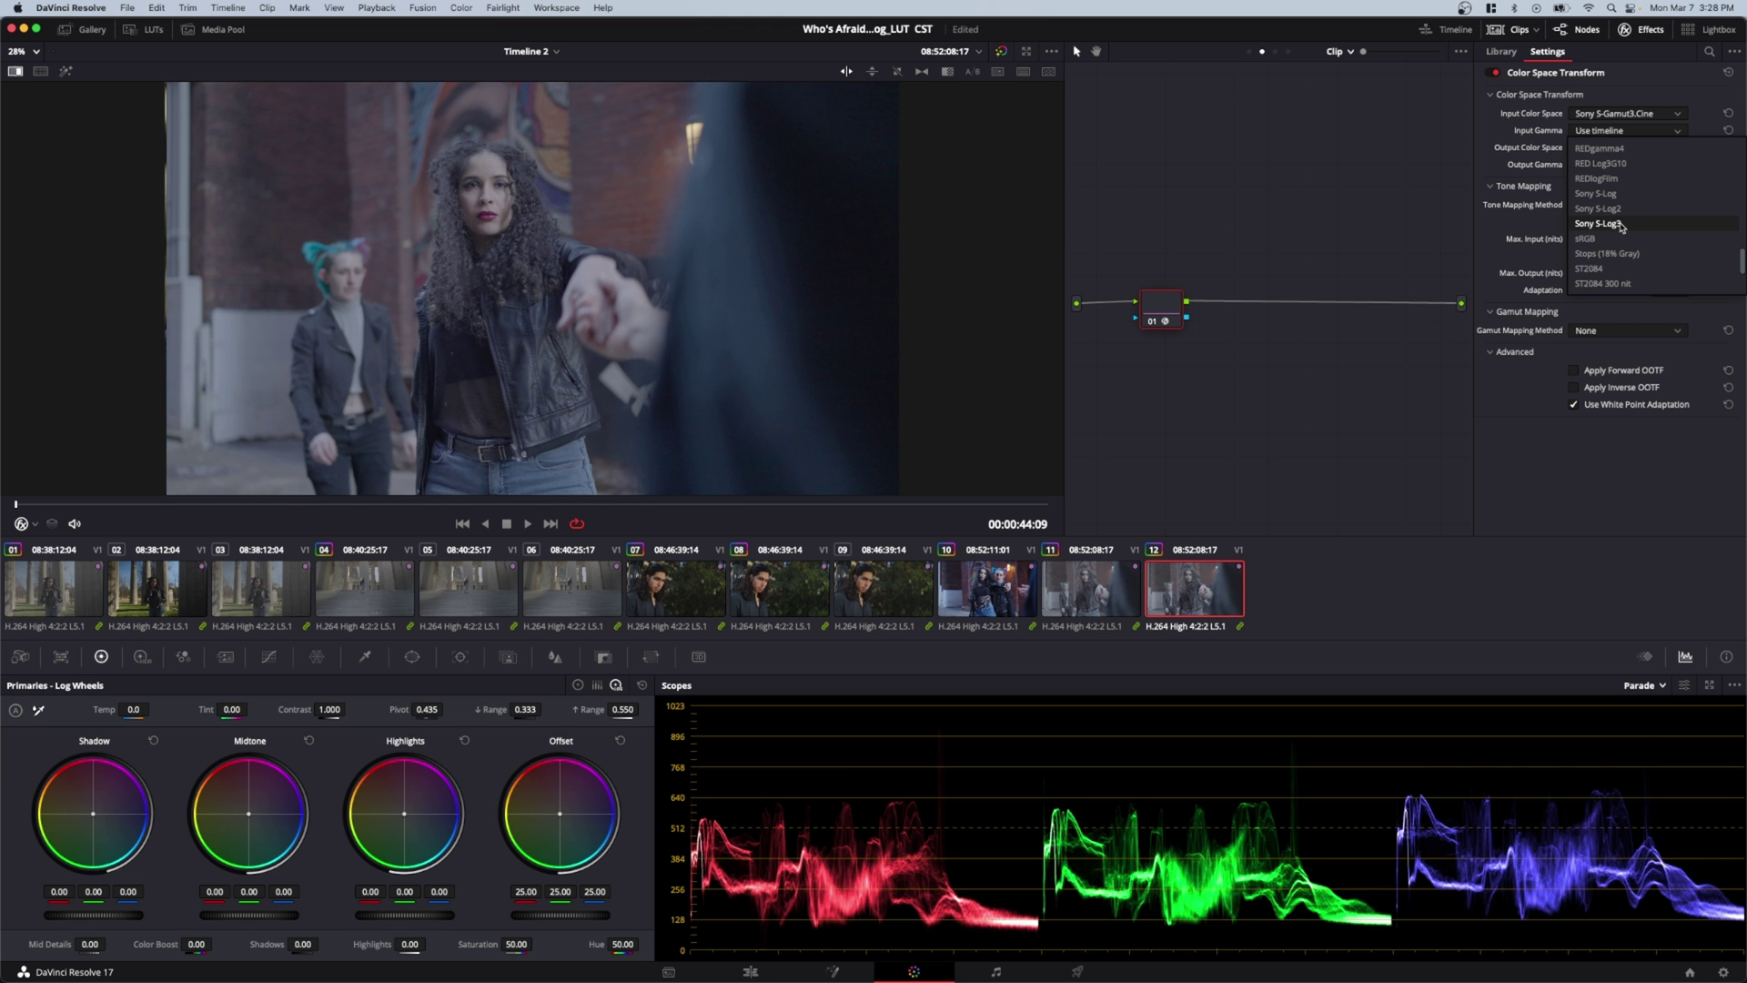
{"action": "left_click", "coordinate": [1513, 453]}
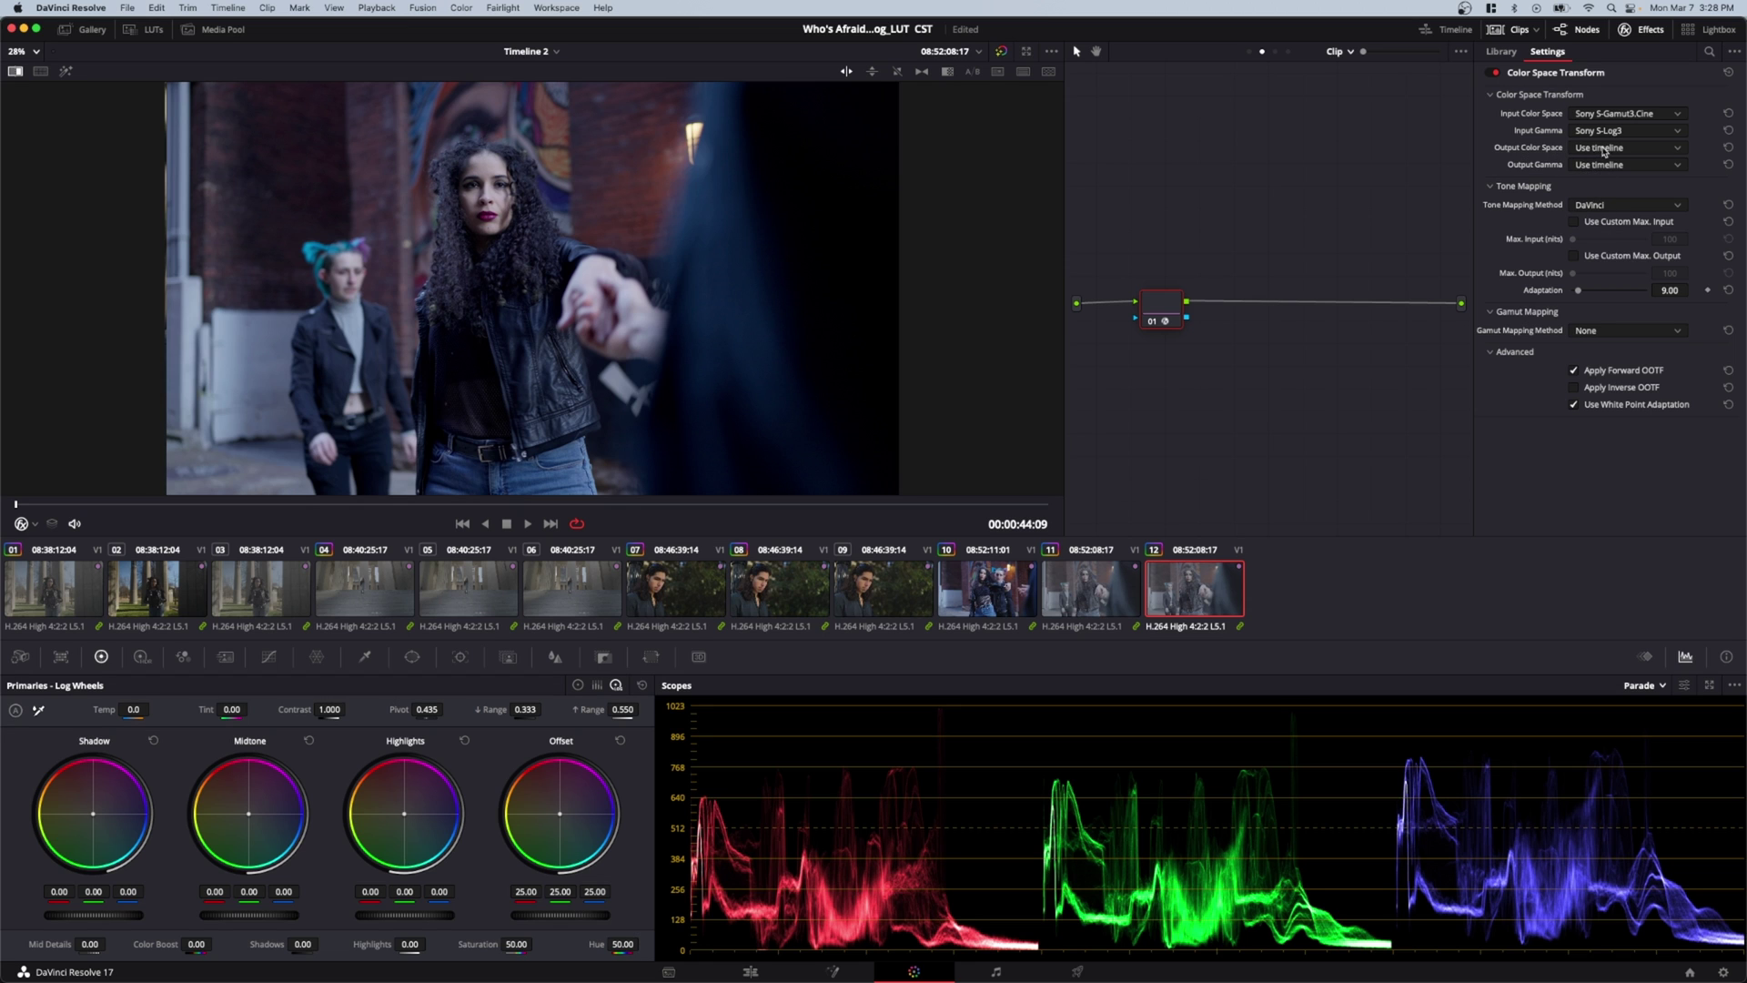
{"action": "key", "text": "shift+9"}
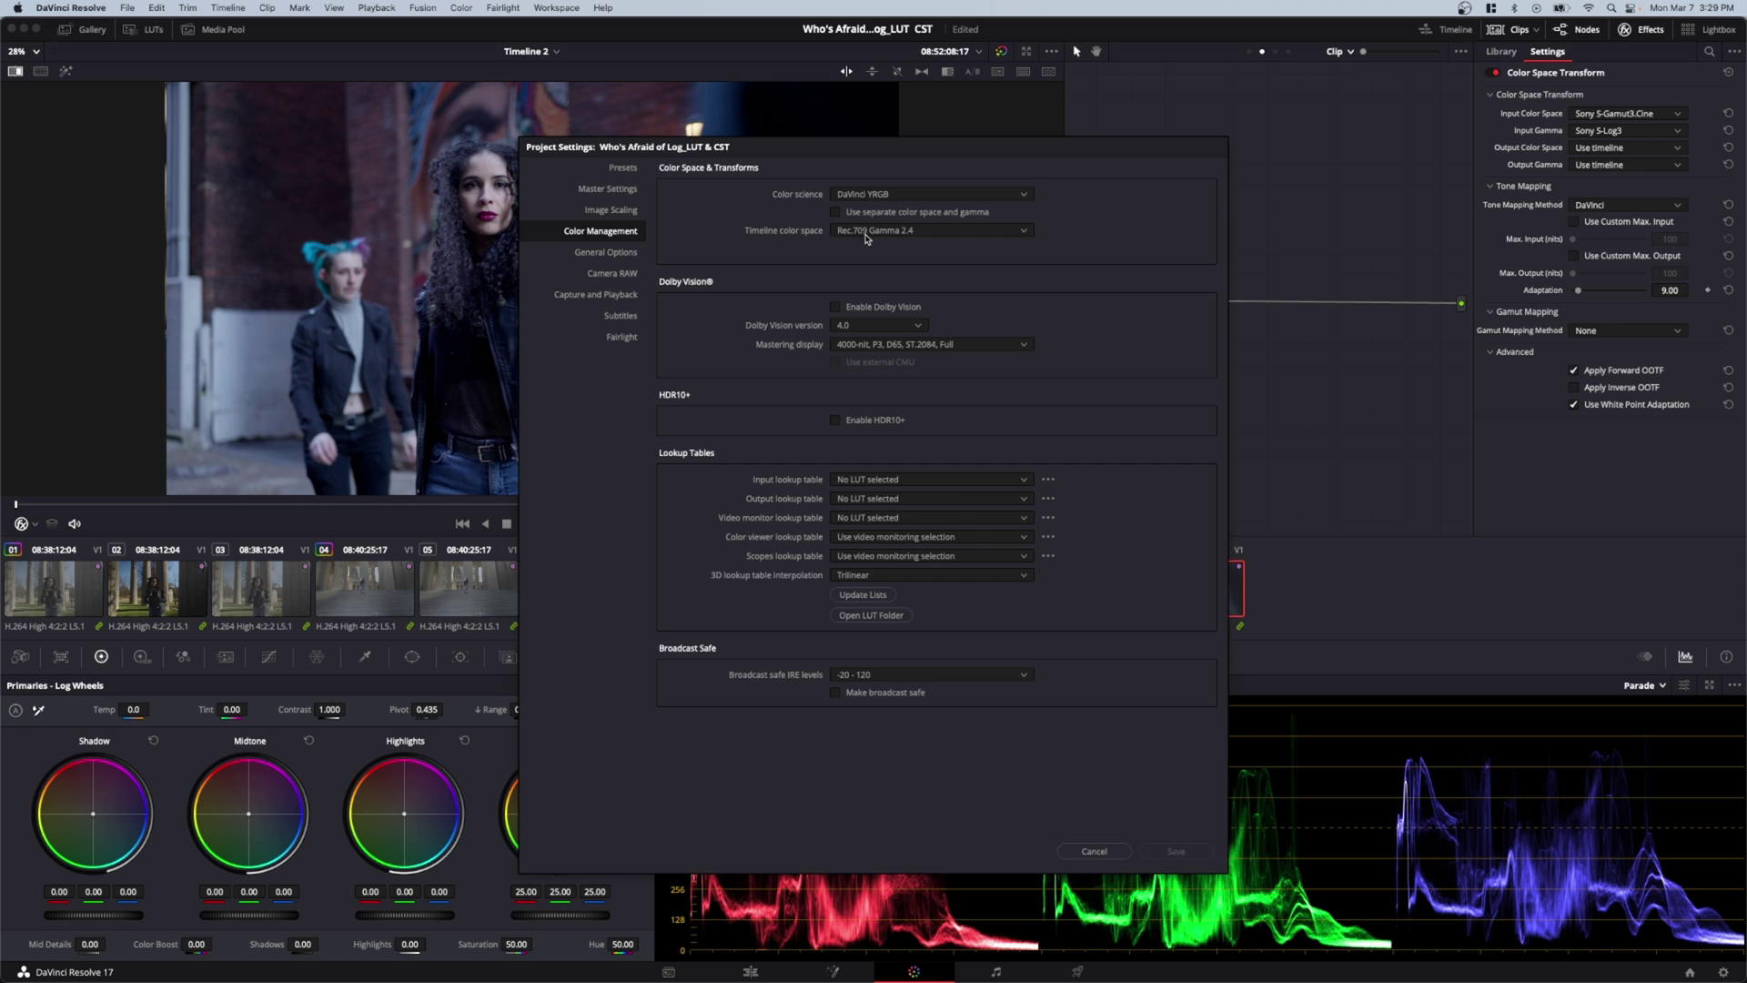
- Keep the timeline color space at Rec.709 Gamma 2.4 and close Project Settings
{"action": "left_click", "coordinate": [919, 235]}
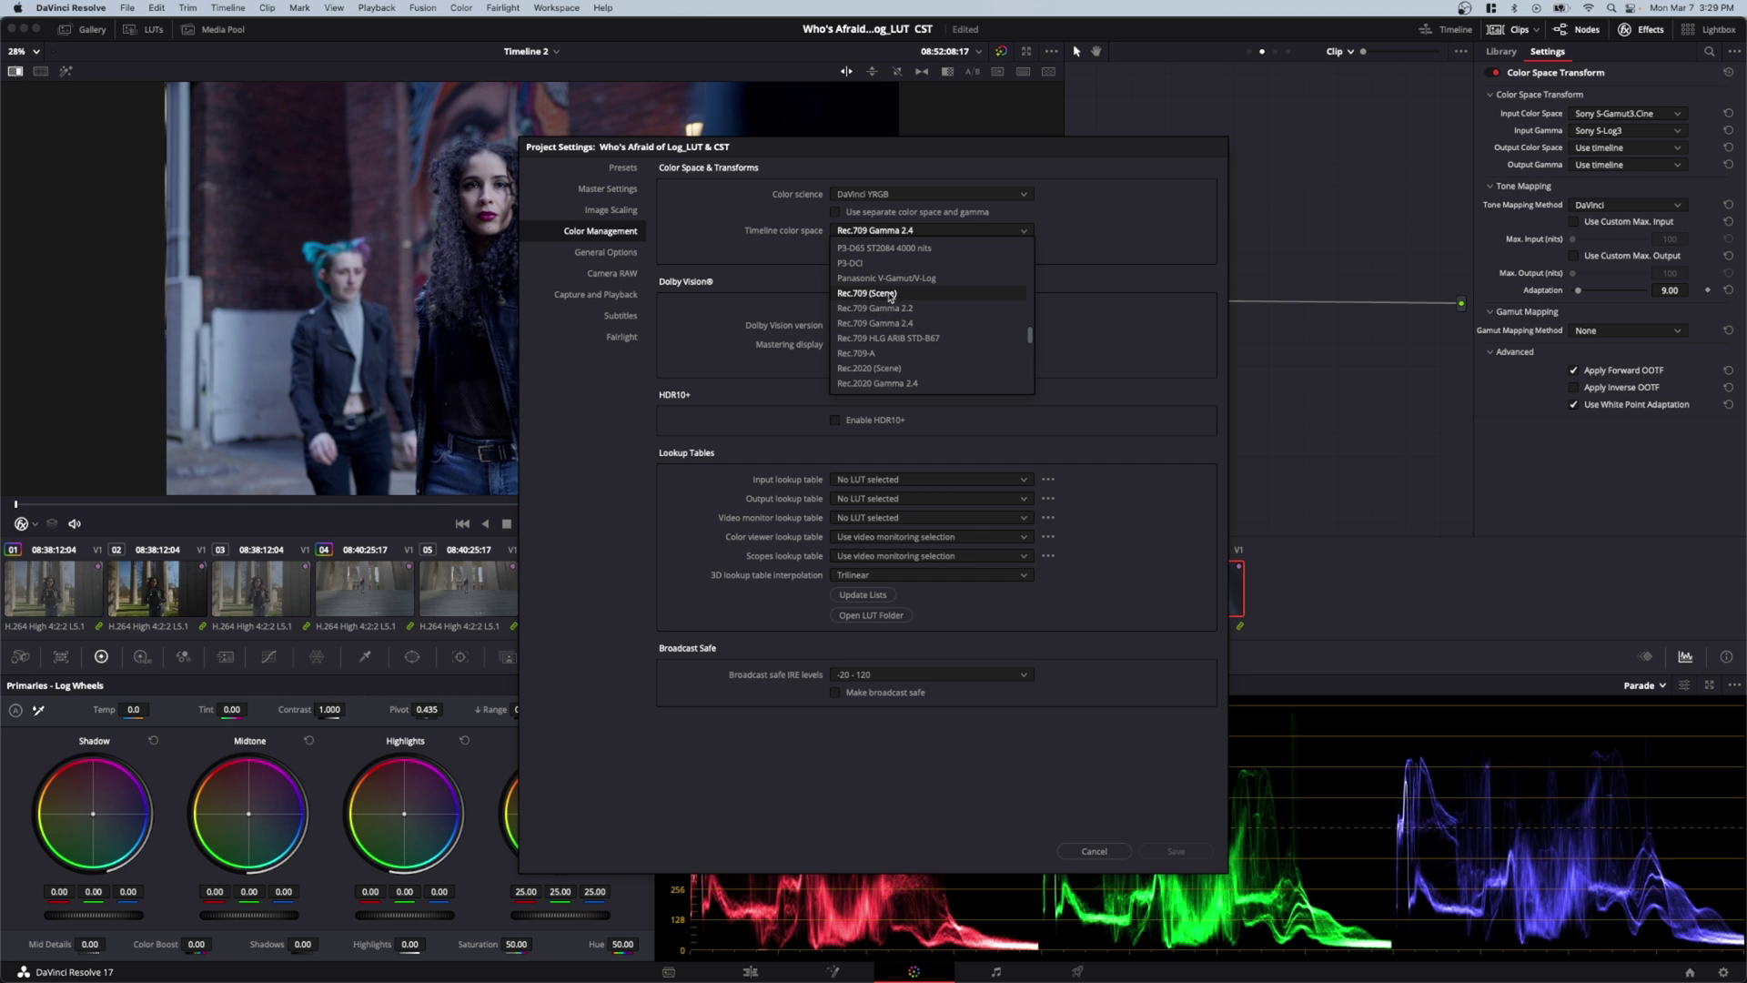
{"action": "left_click", "coordinate": [945, 233]}
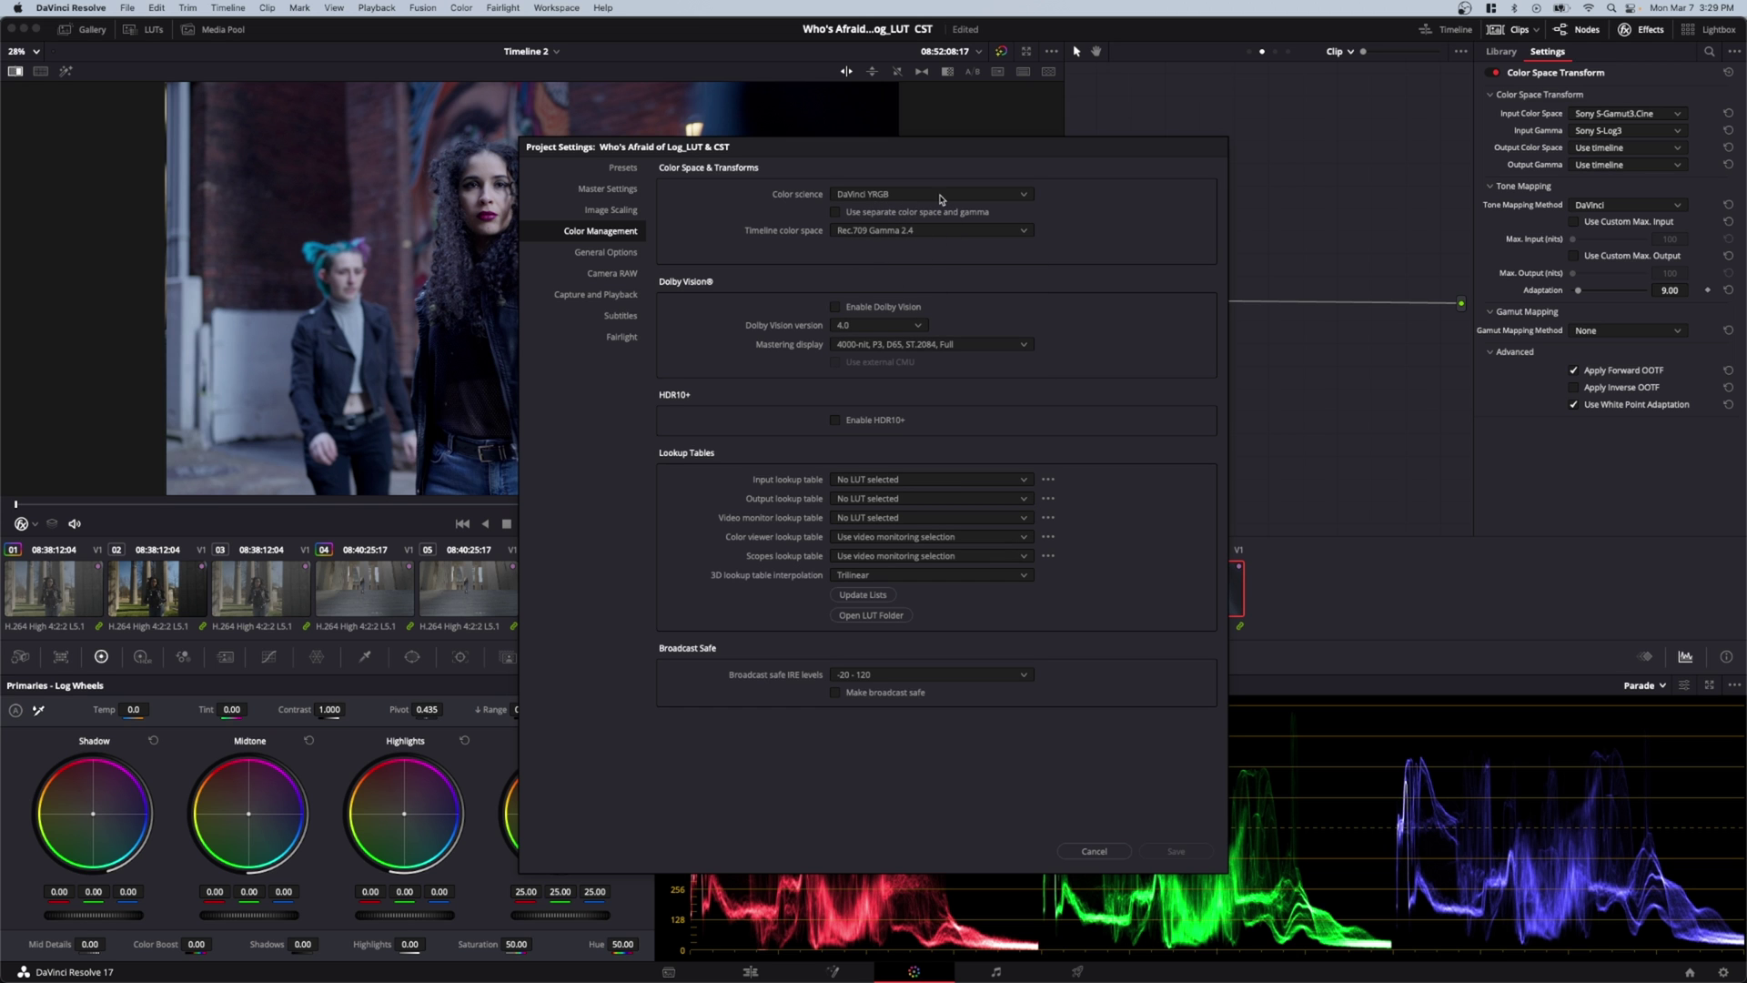
{"action": "left_click", "coordinate": [1094, 851]}
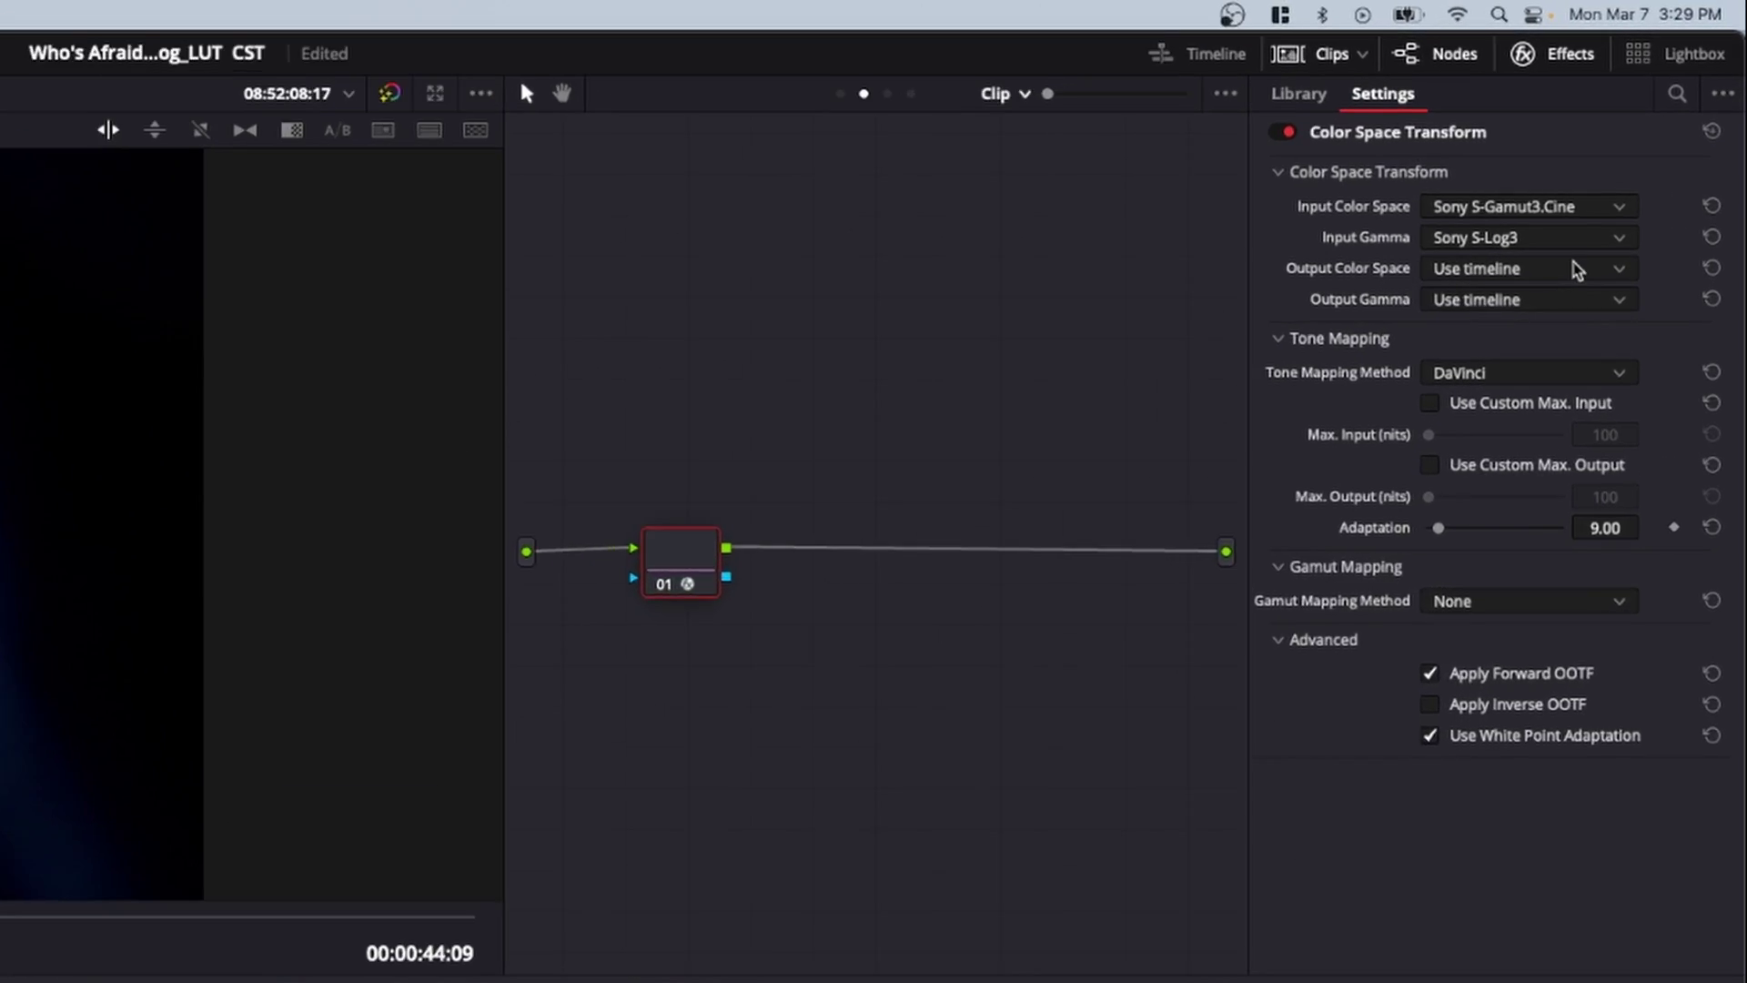
- Try Rec.709 for the CST output space and gamma, then return output gamma to Use timeline
{"action": "left_click", "coordinate": [1633, 148]}
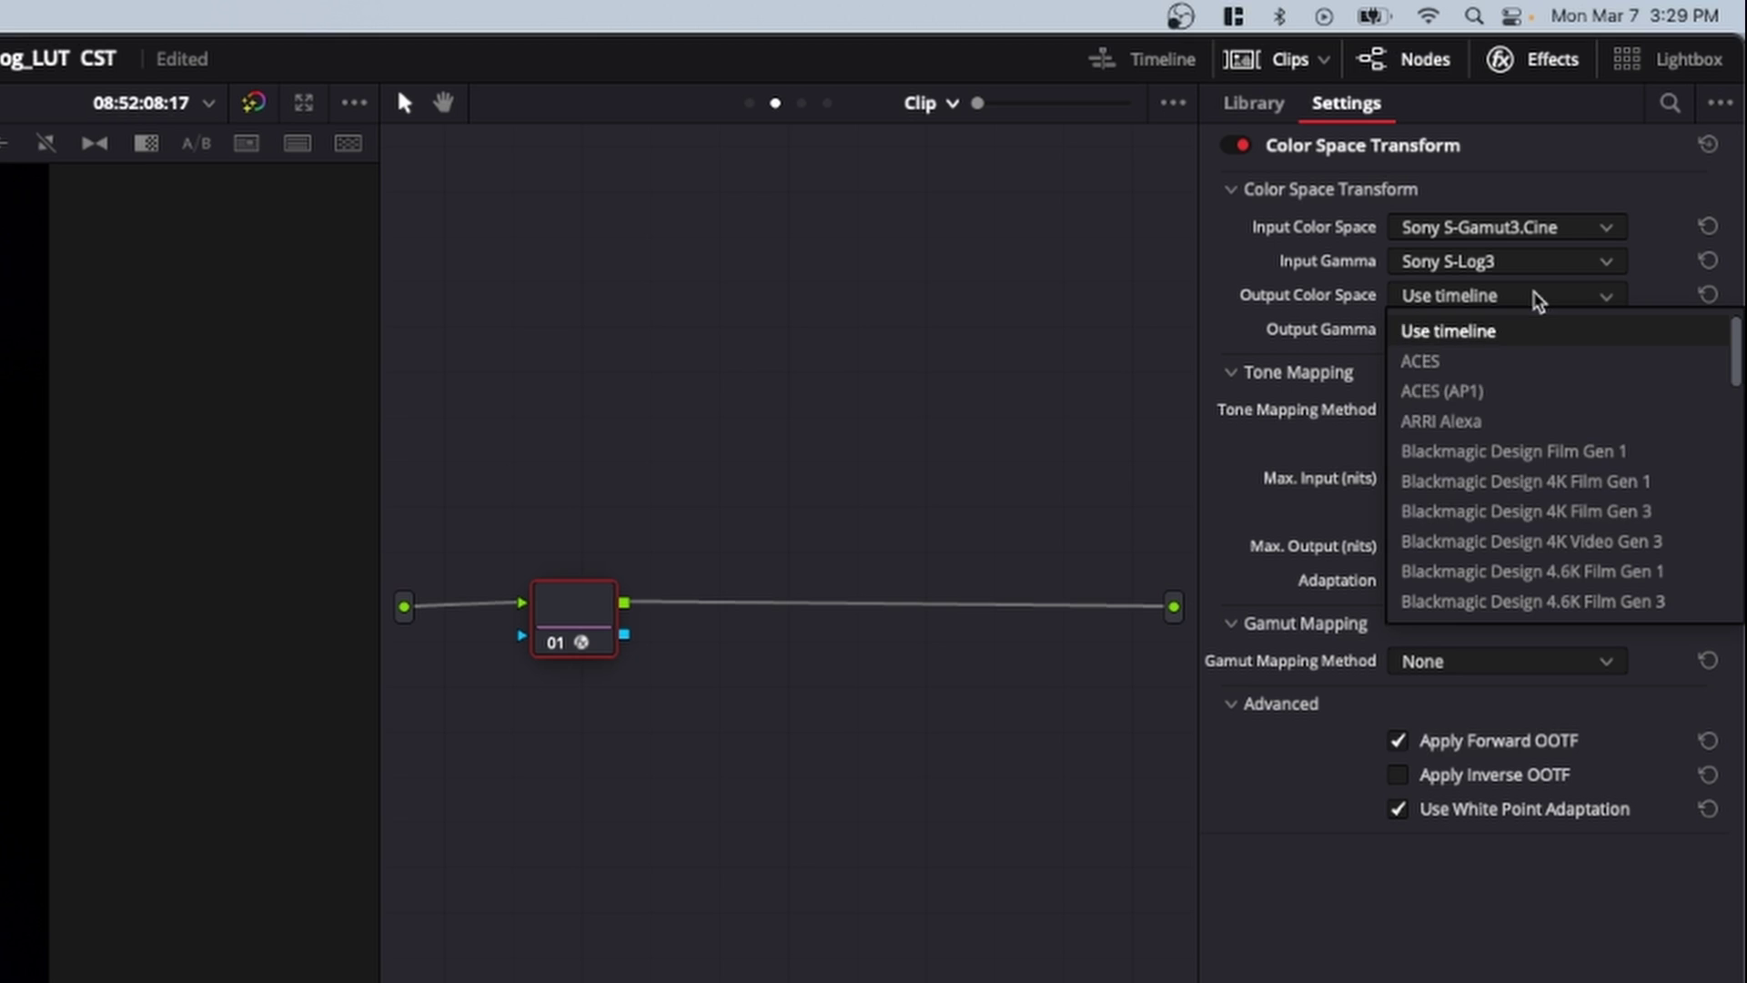
{"action": "scroll", "coordinate": [1537, 421], "scroll_direction": "down", "scroll_amount": 10}
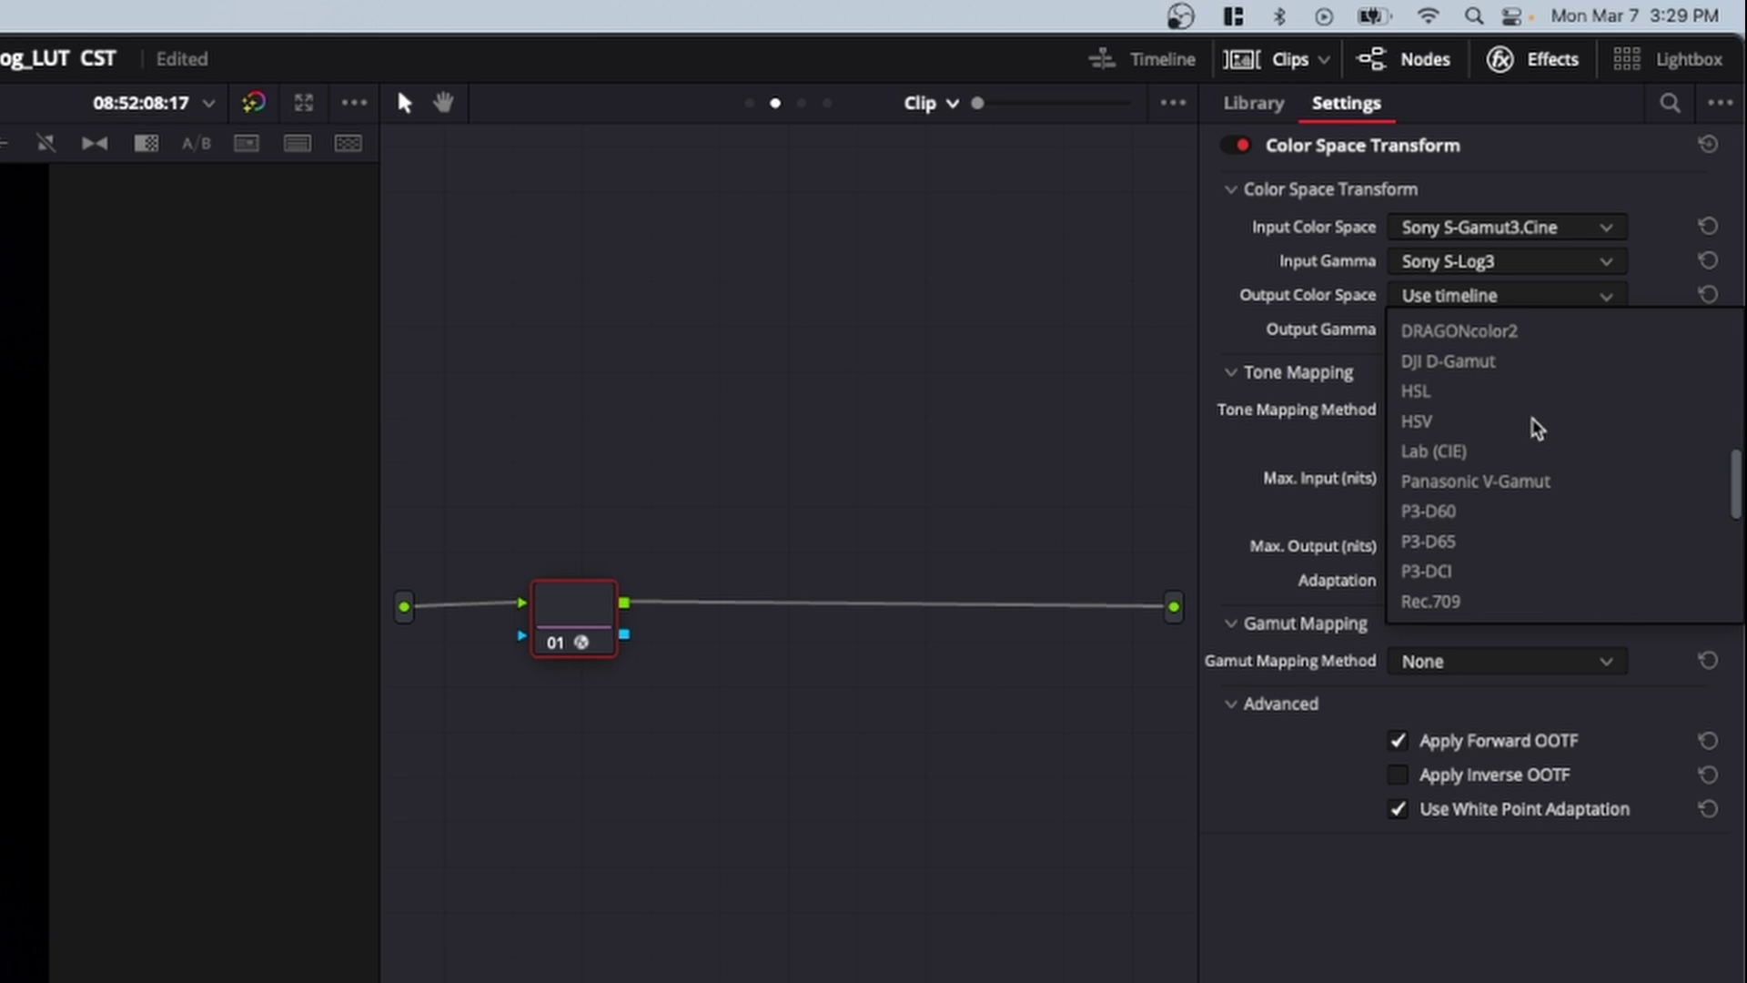
{"action": "left_click", "coordinate": [1502, 599]}
{"action": "left_click", "coordinate": [1492, 330]}
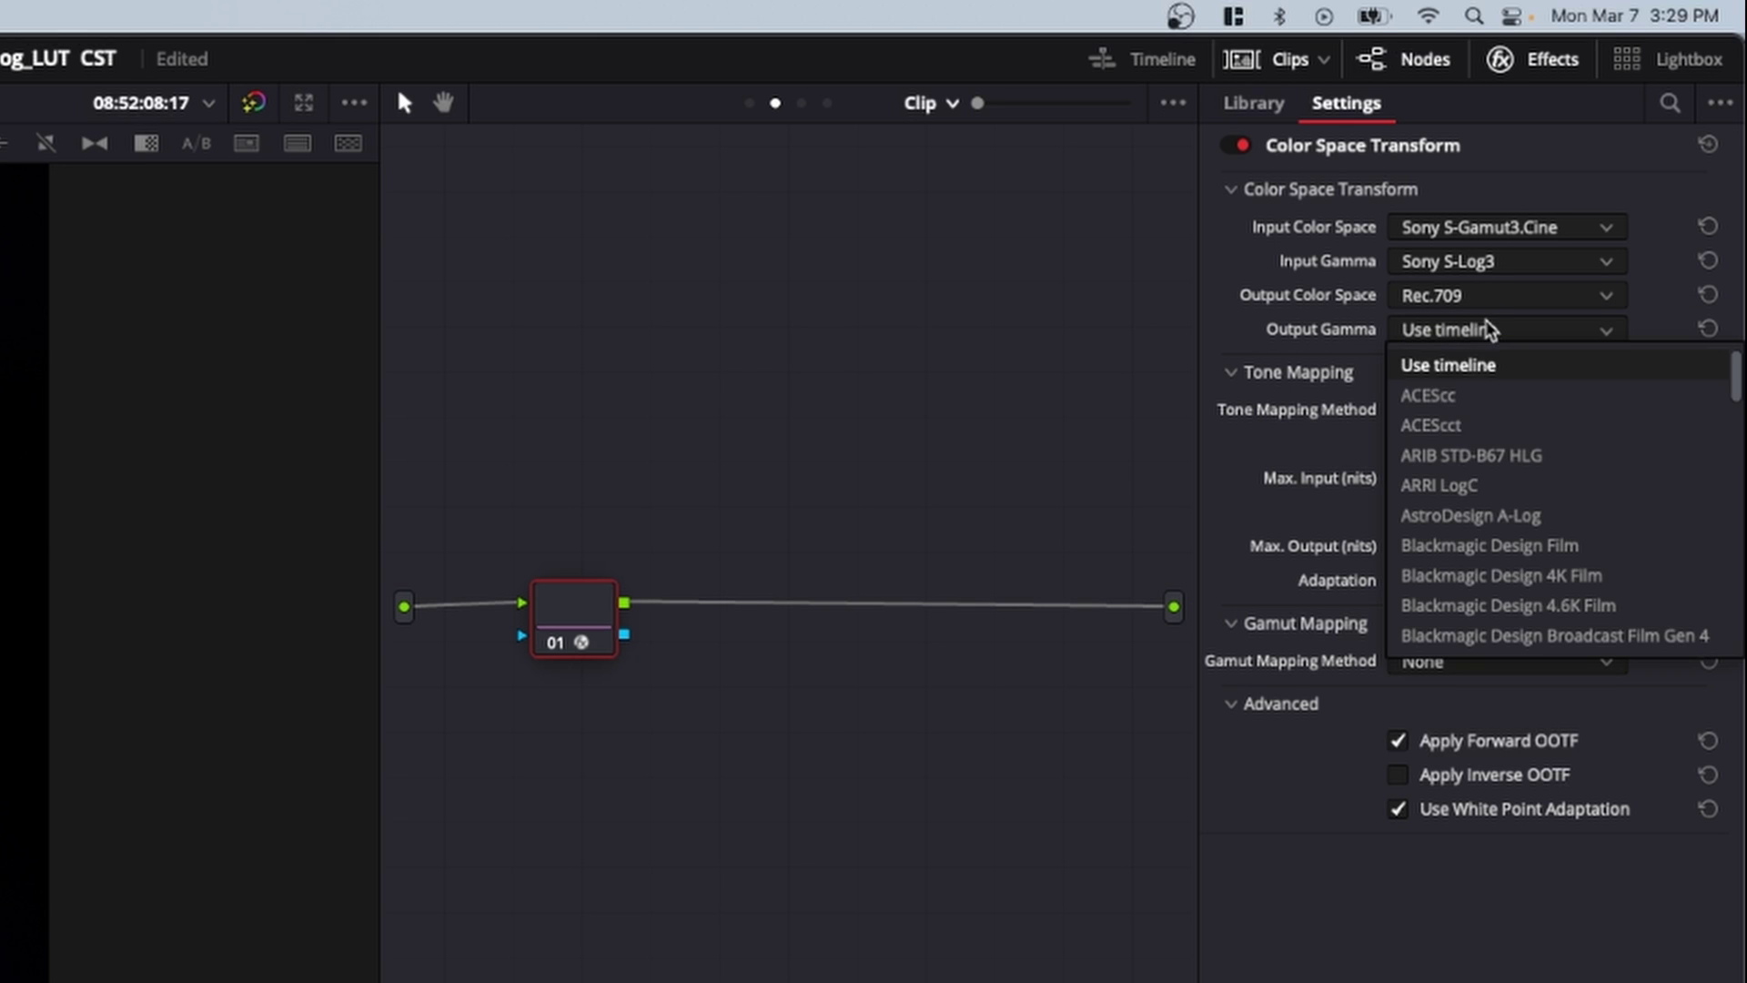
{"action": "scroll", "coordinate": [1462, 446], "scroll_direction": "down", "scroll_amount": 5}
{"action": "scroll", "coordinate": [1502, 459], "scroll_direction": "down", "scroll_amount": 3}
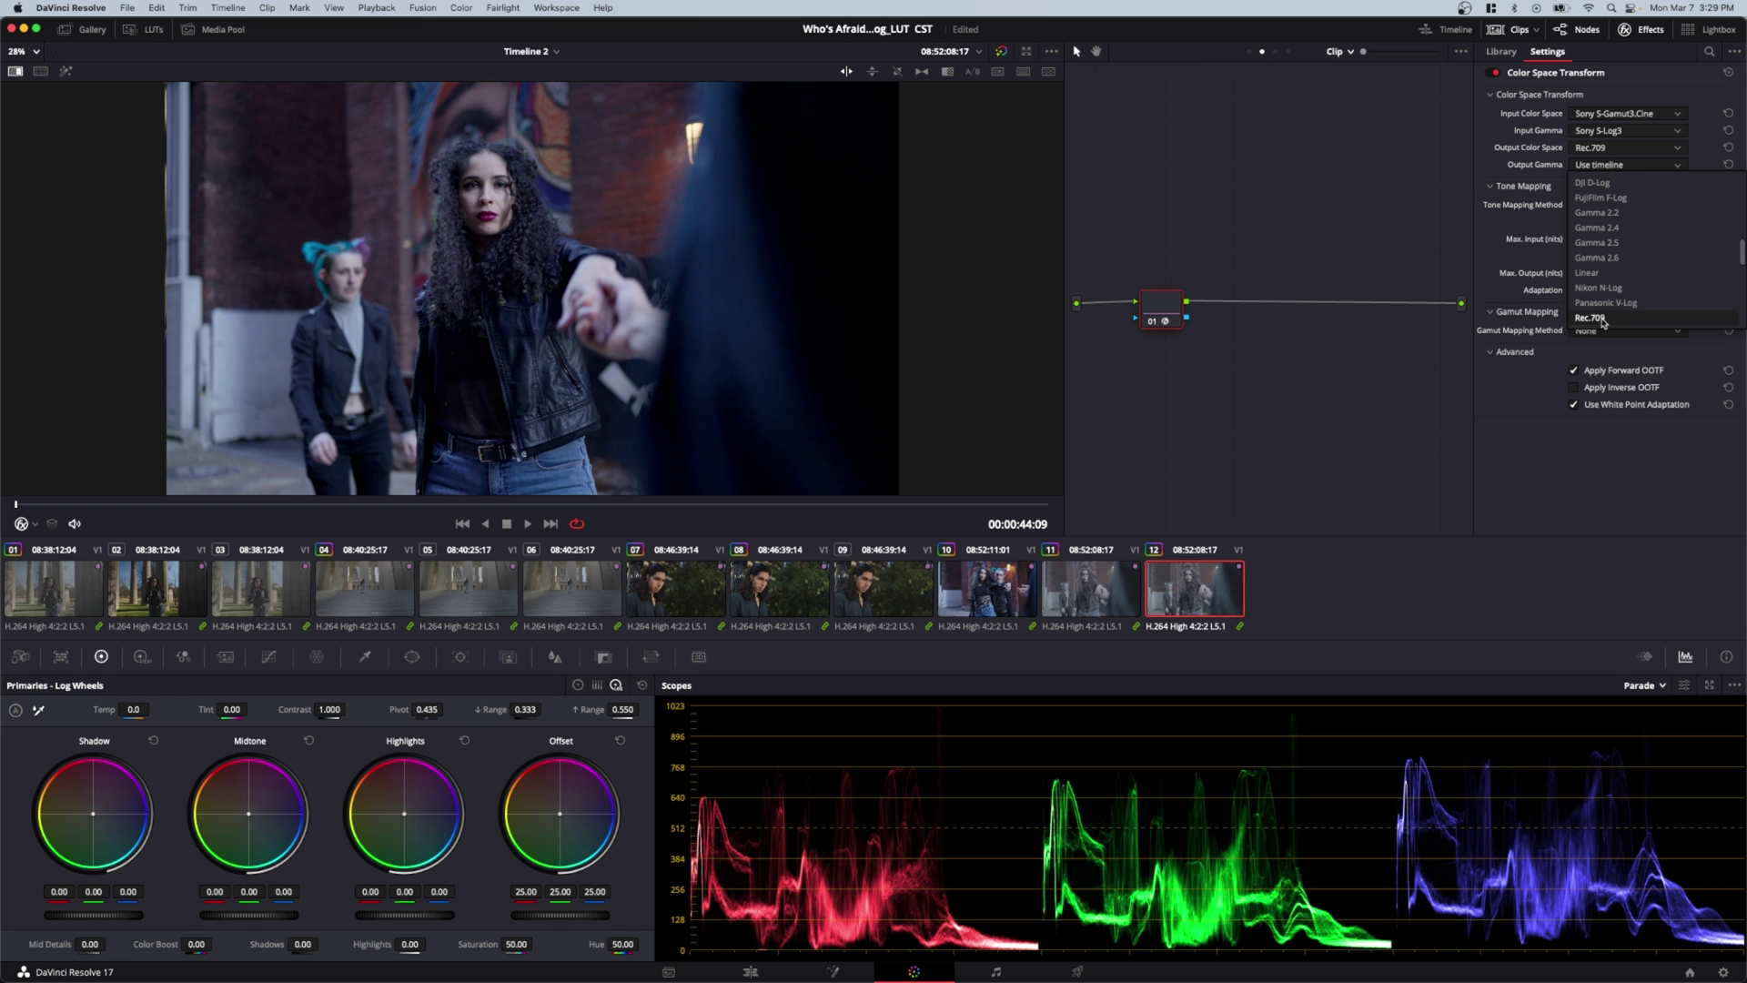
{"action": "left_click", "coordinate": [1603, 320]}
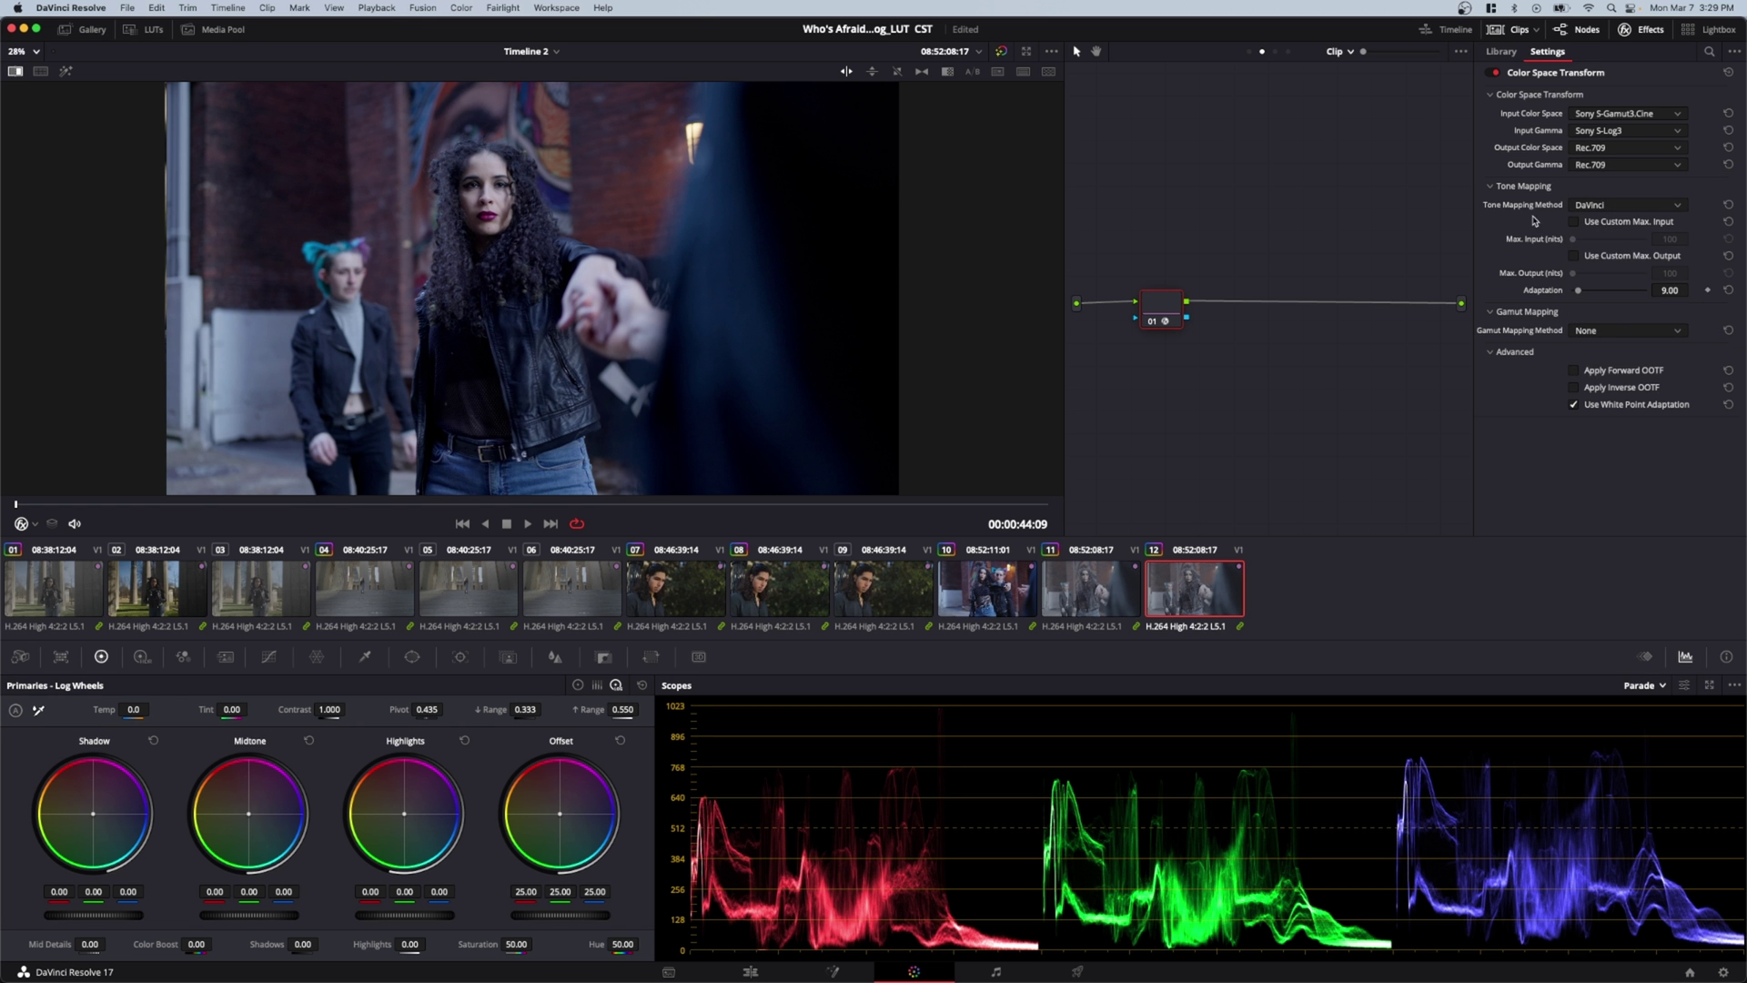
{"action": "left_click", "coordinate": [1616, 165]}
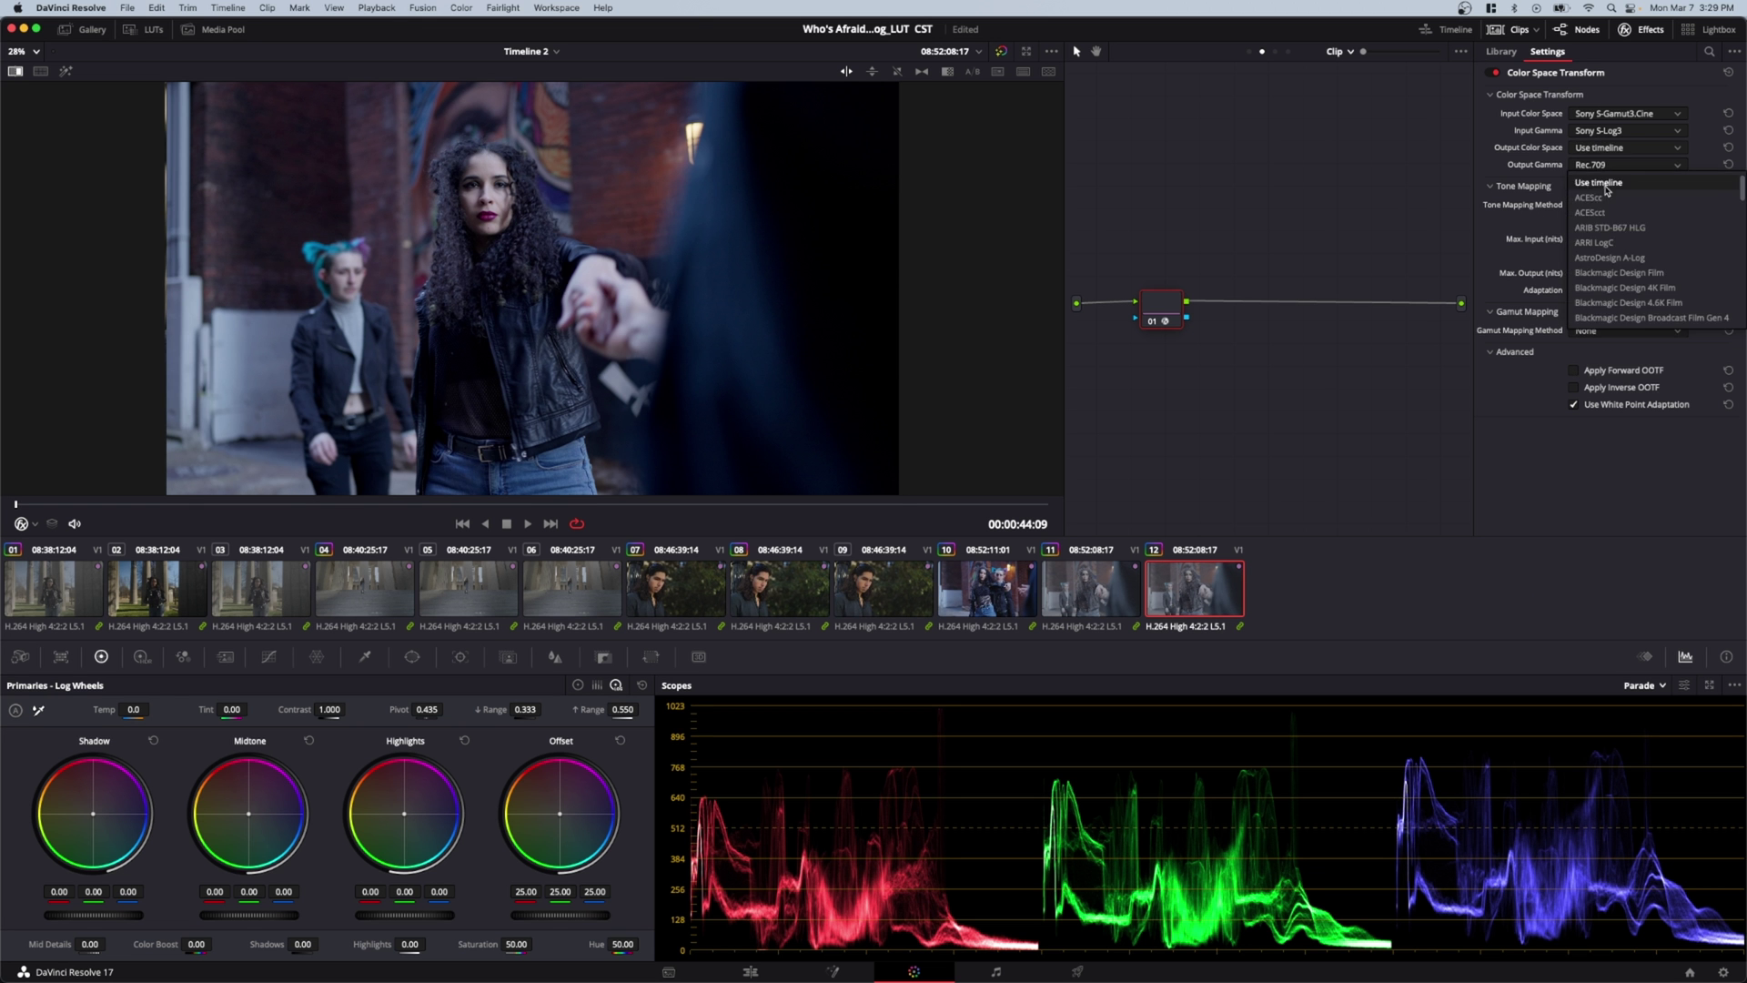
{"action": "left_click", "coordinate": [1603, 183]}
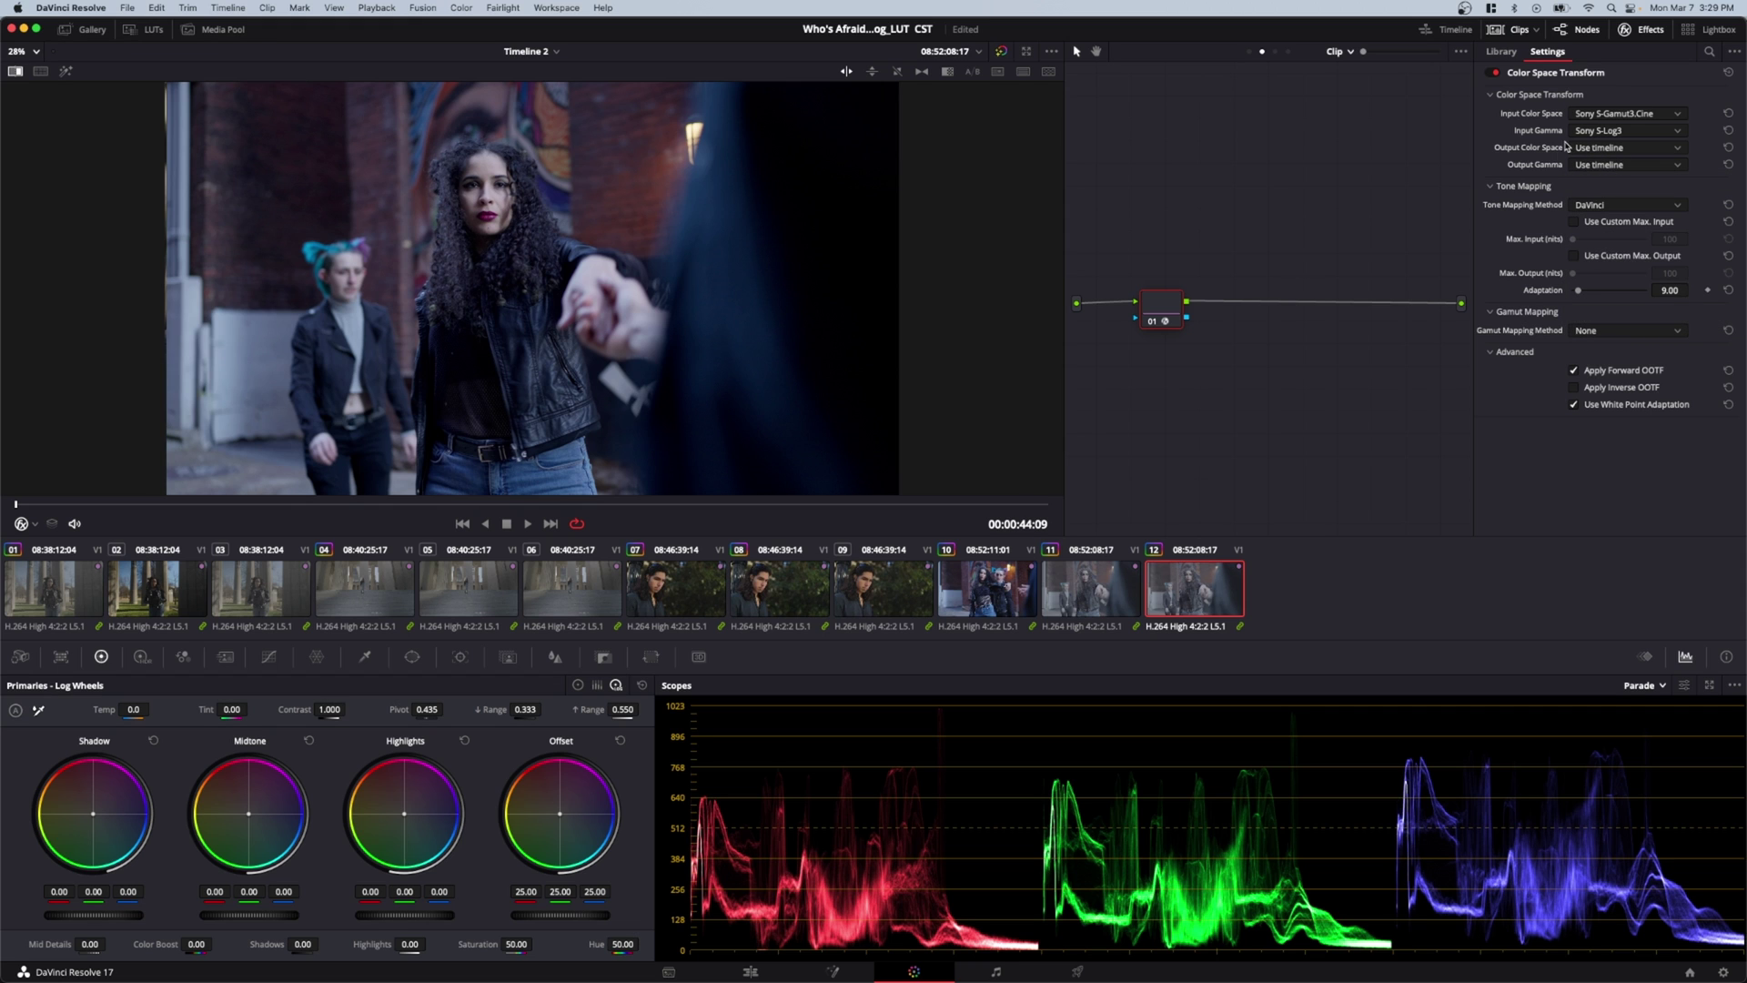
{"action": "key", "text": "shift+9"}
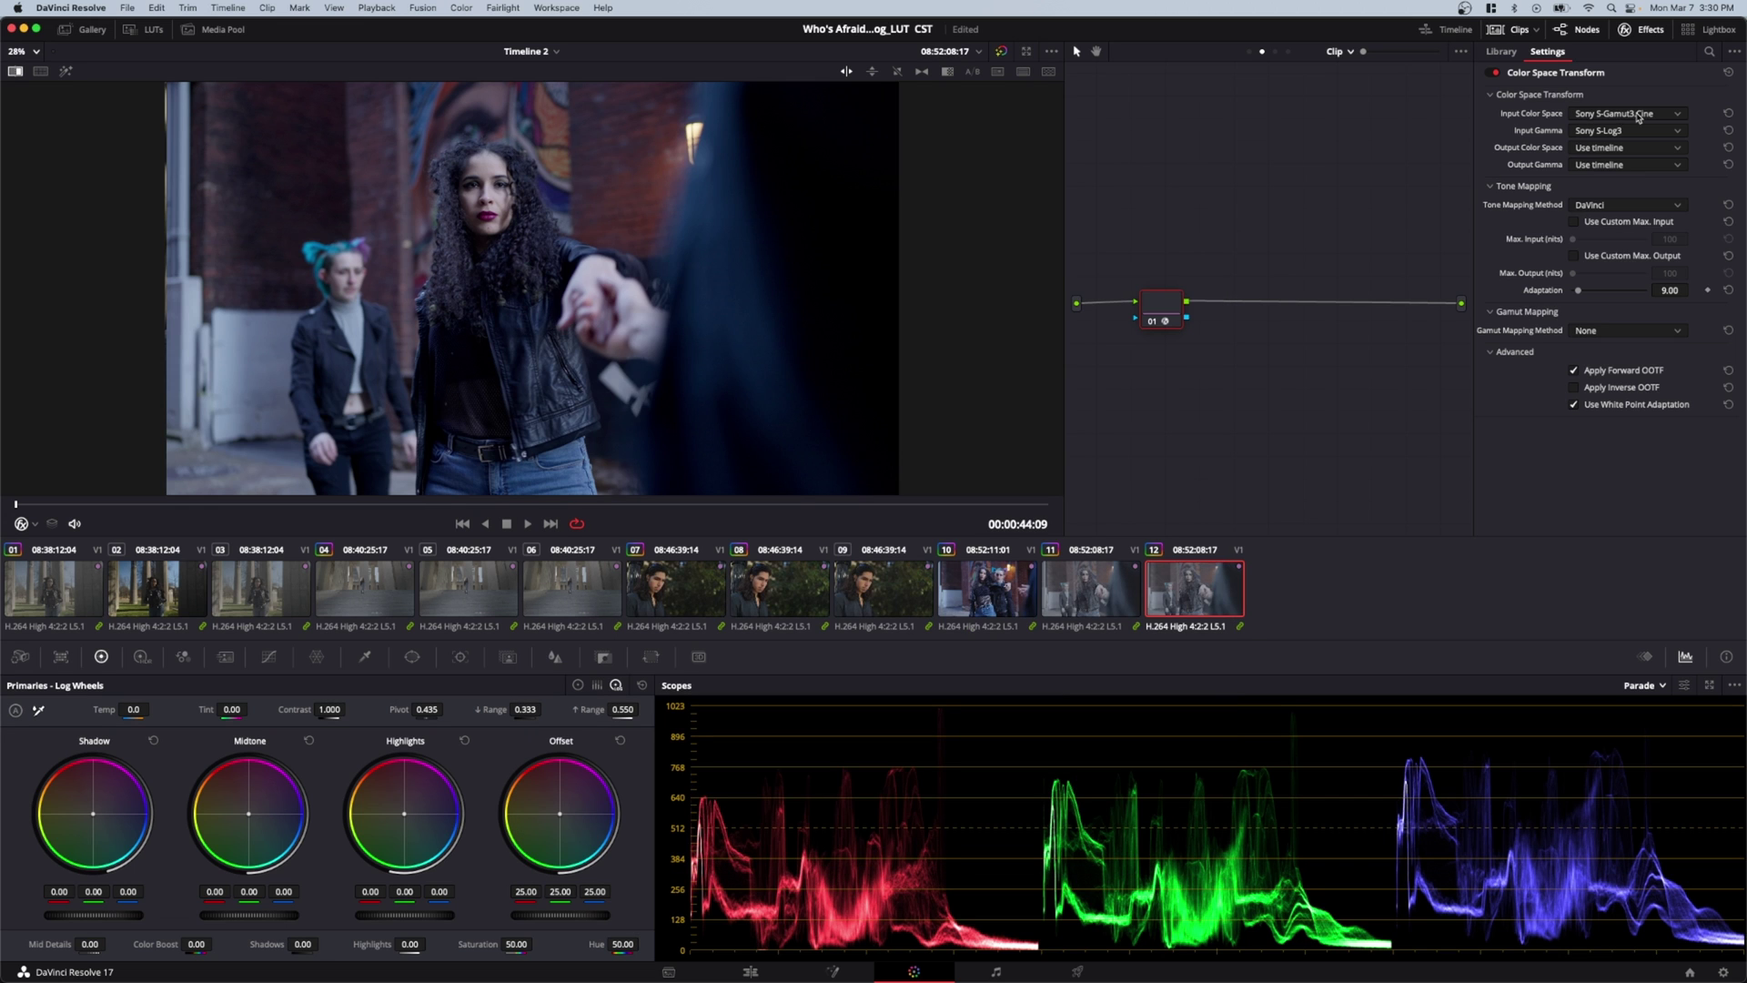
- Try Luminance Mapping and DaVinci tone mapping, then settle on Saturation Preserving
{"action": "left_click", "coordinate": [1625, 114]}
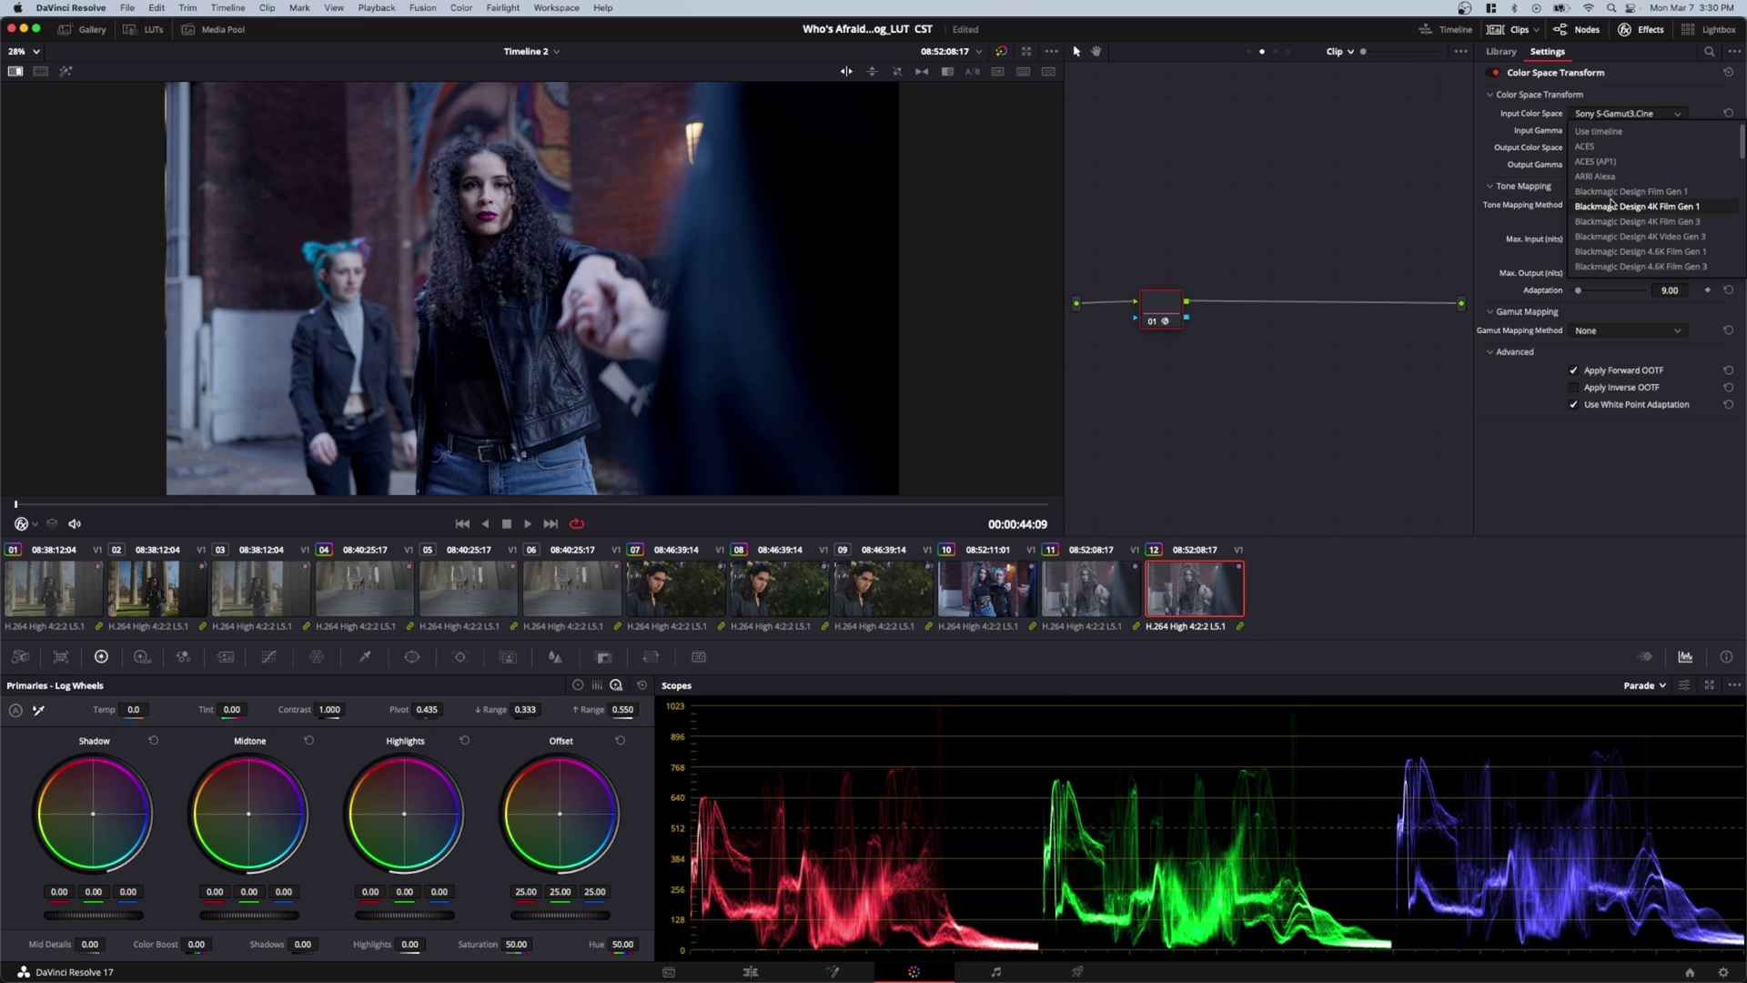
{"action": "scroll", "coordinate": [1625, 159], "scroll_direction": "down", "scroll_amount": 5}
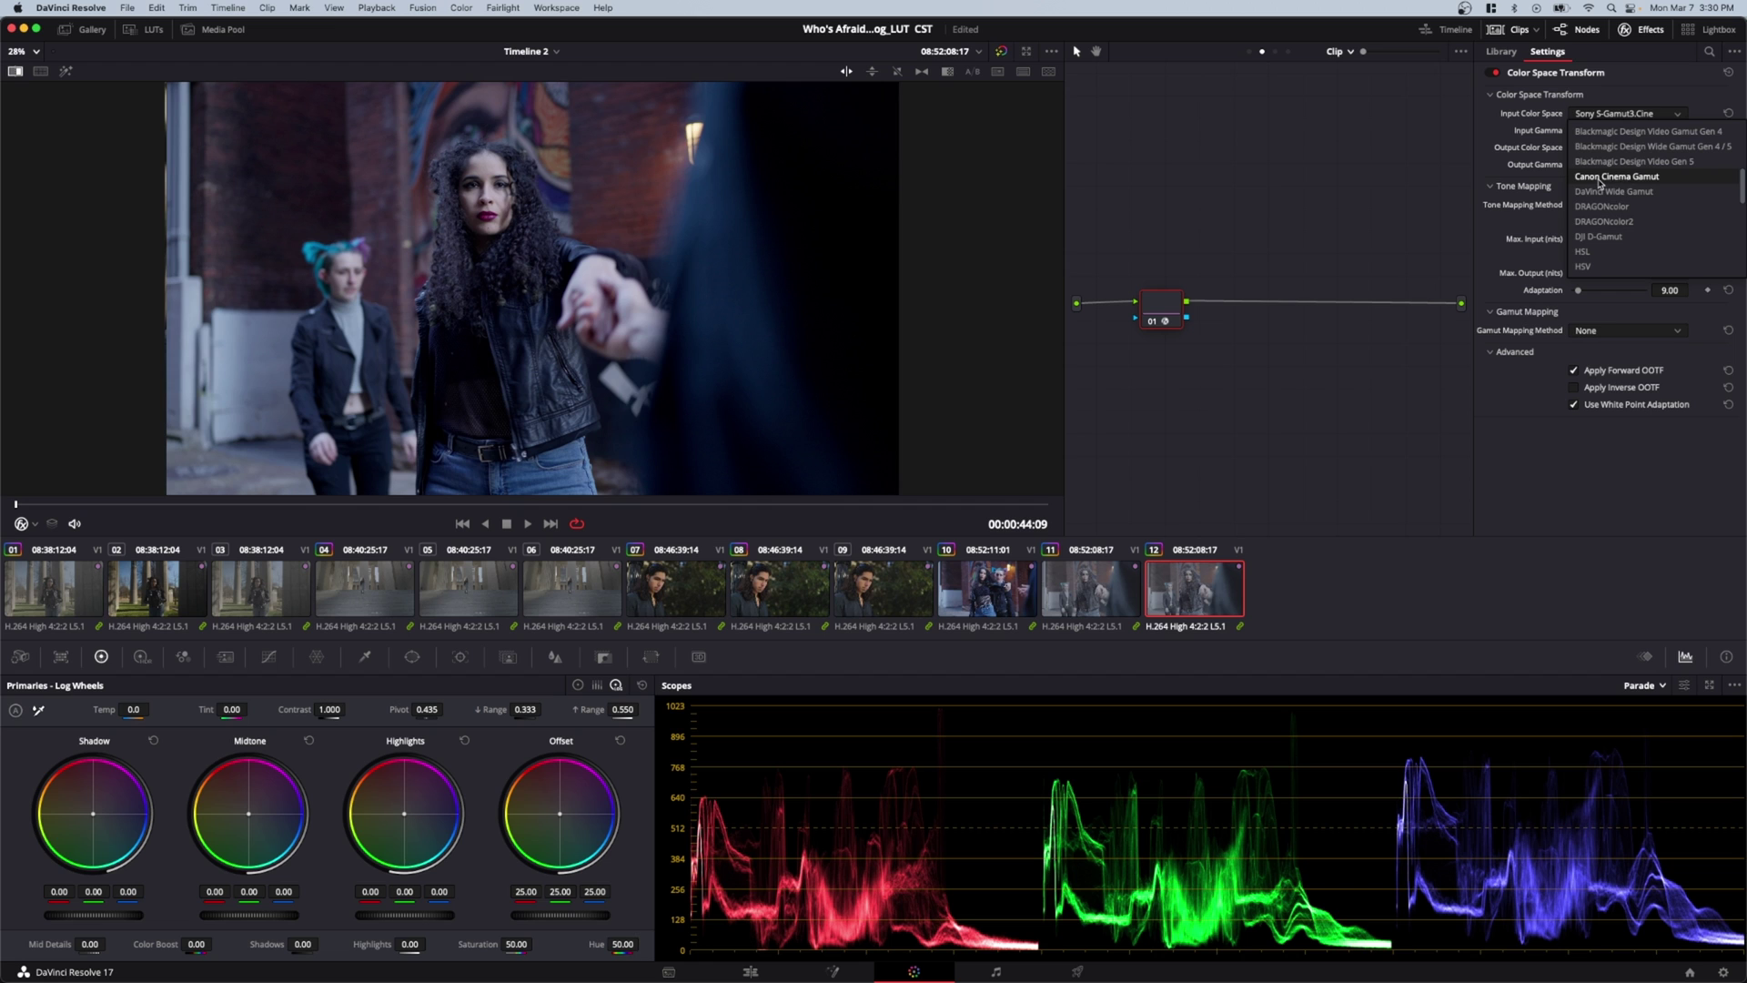
{"action": "key", "text": "Escape"}
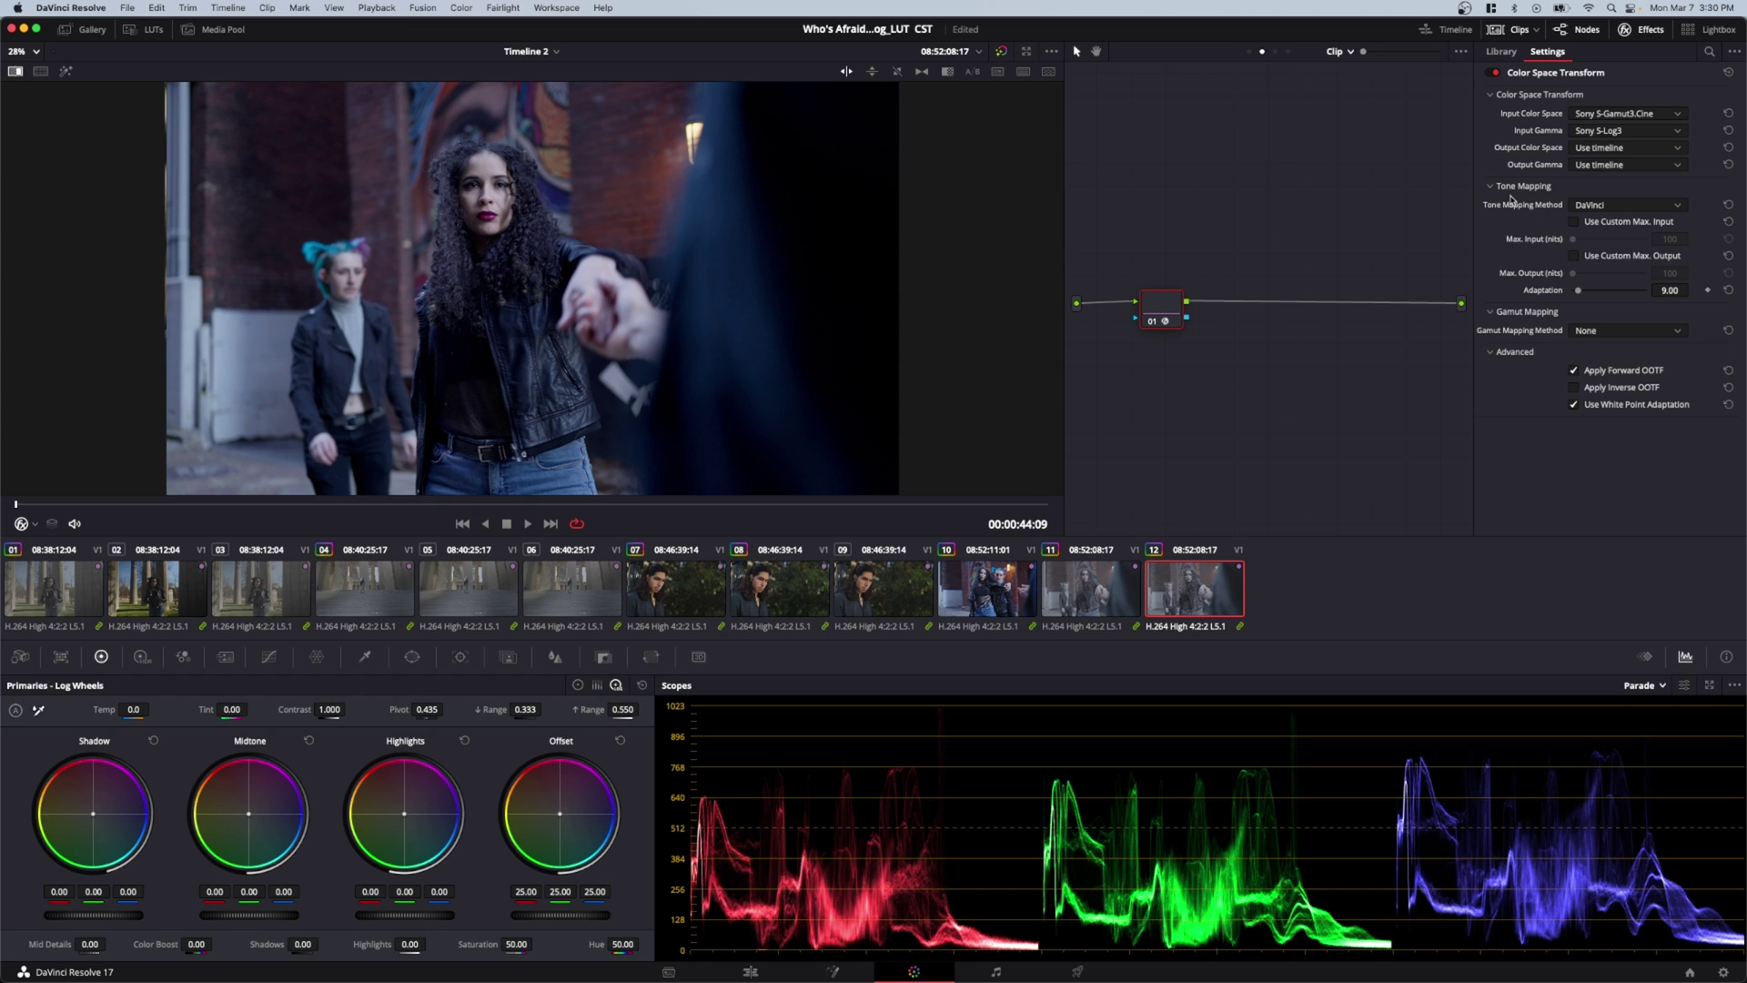
{"action": "left_click", "coordinate": [1622, 207]}
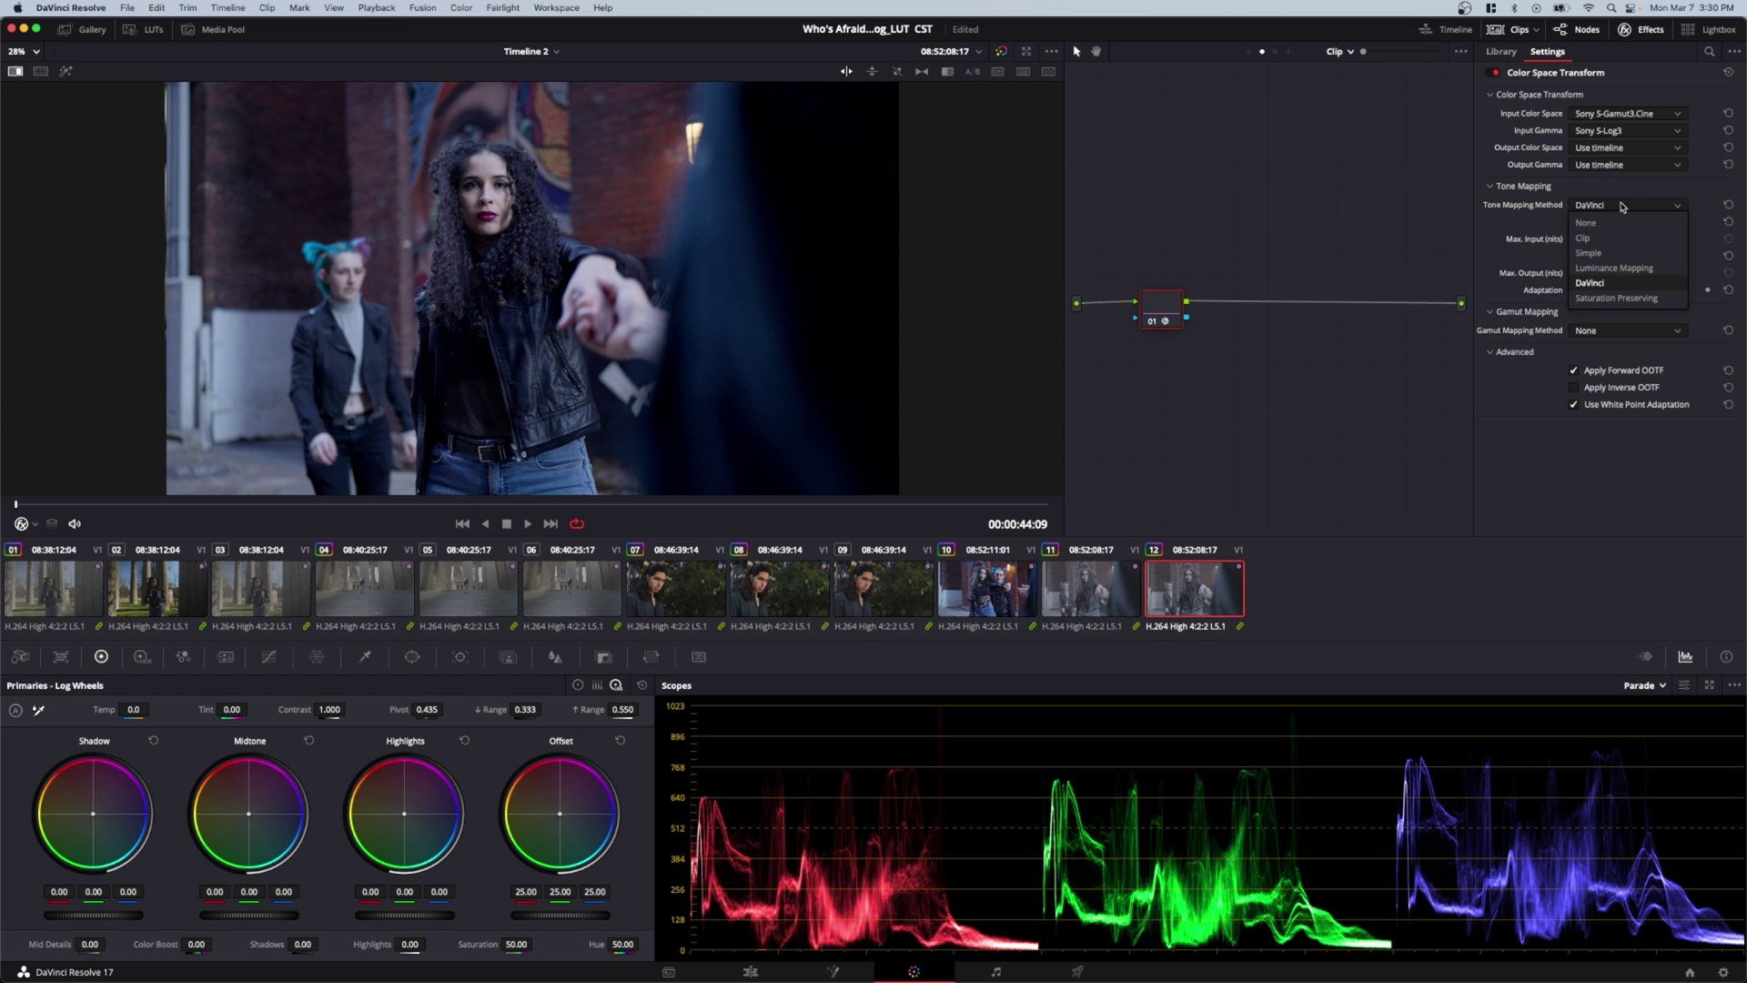
{"action": "left_click", "coordinate": [1609, 269]}
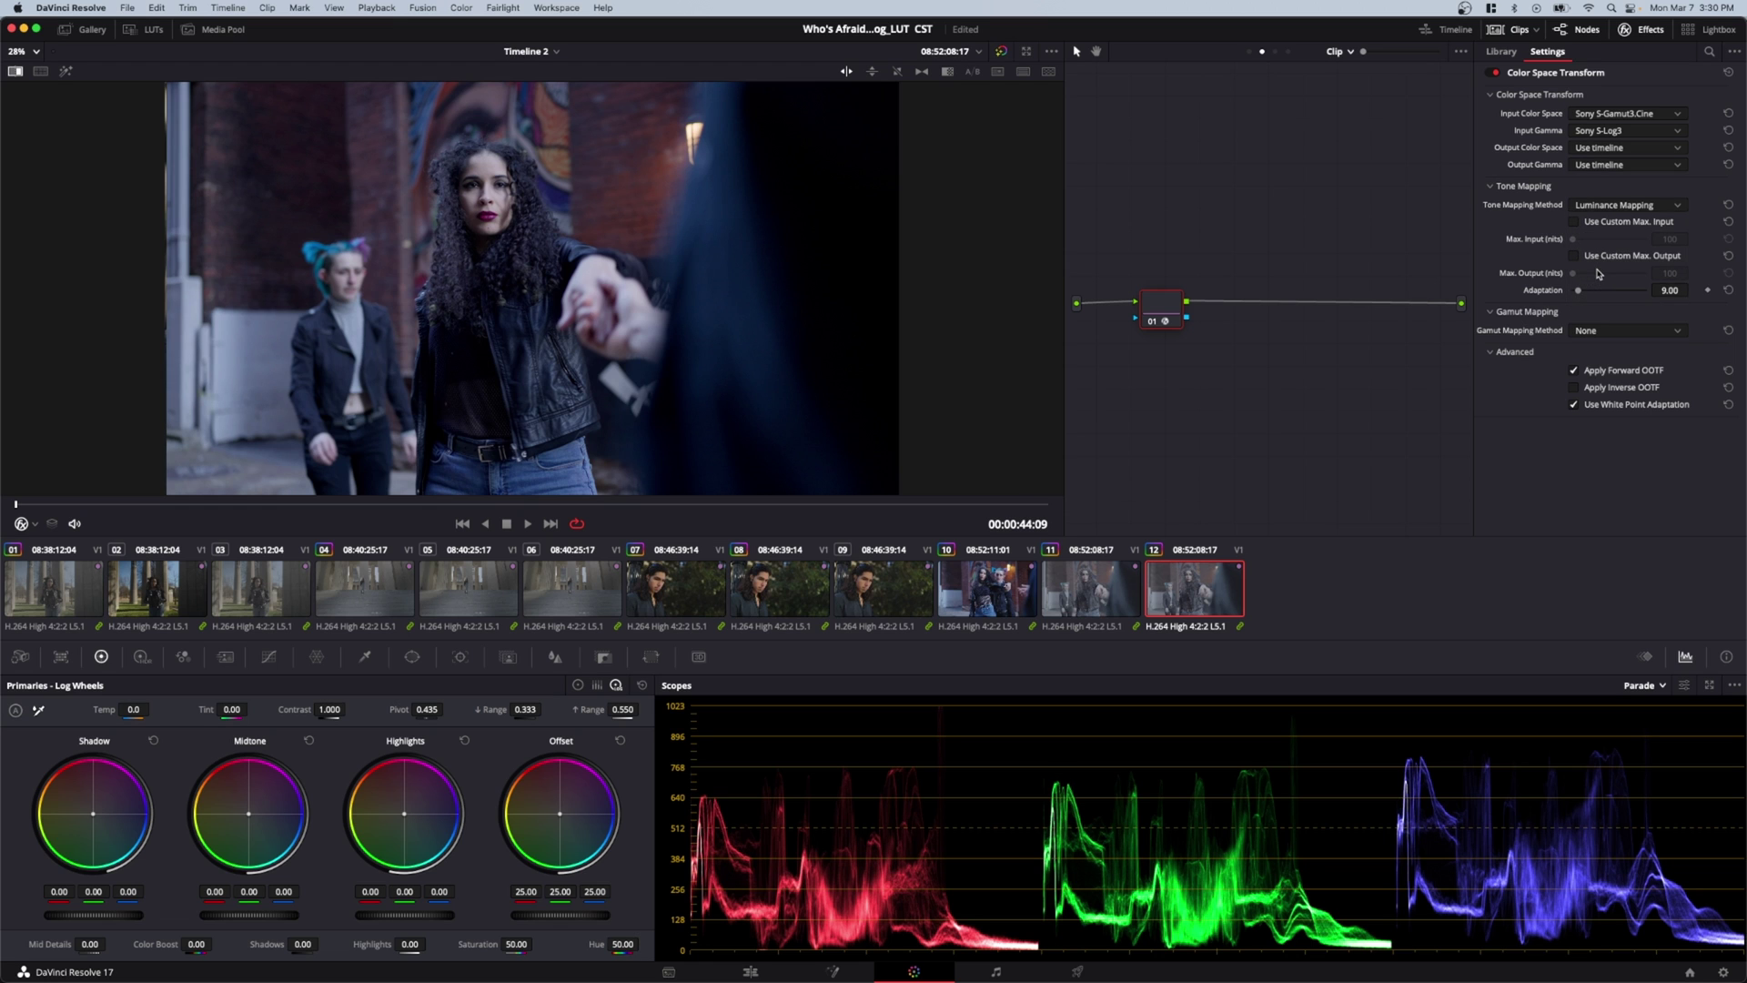
{"action": "left_click", "coordinate": [1609, 210]}
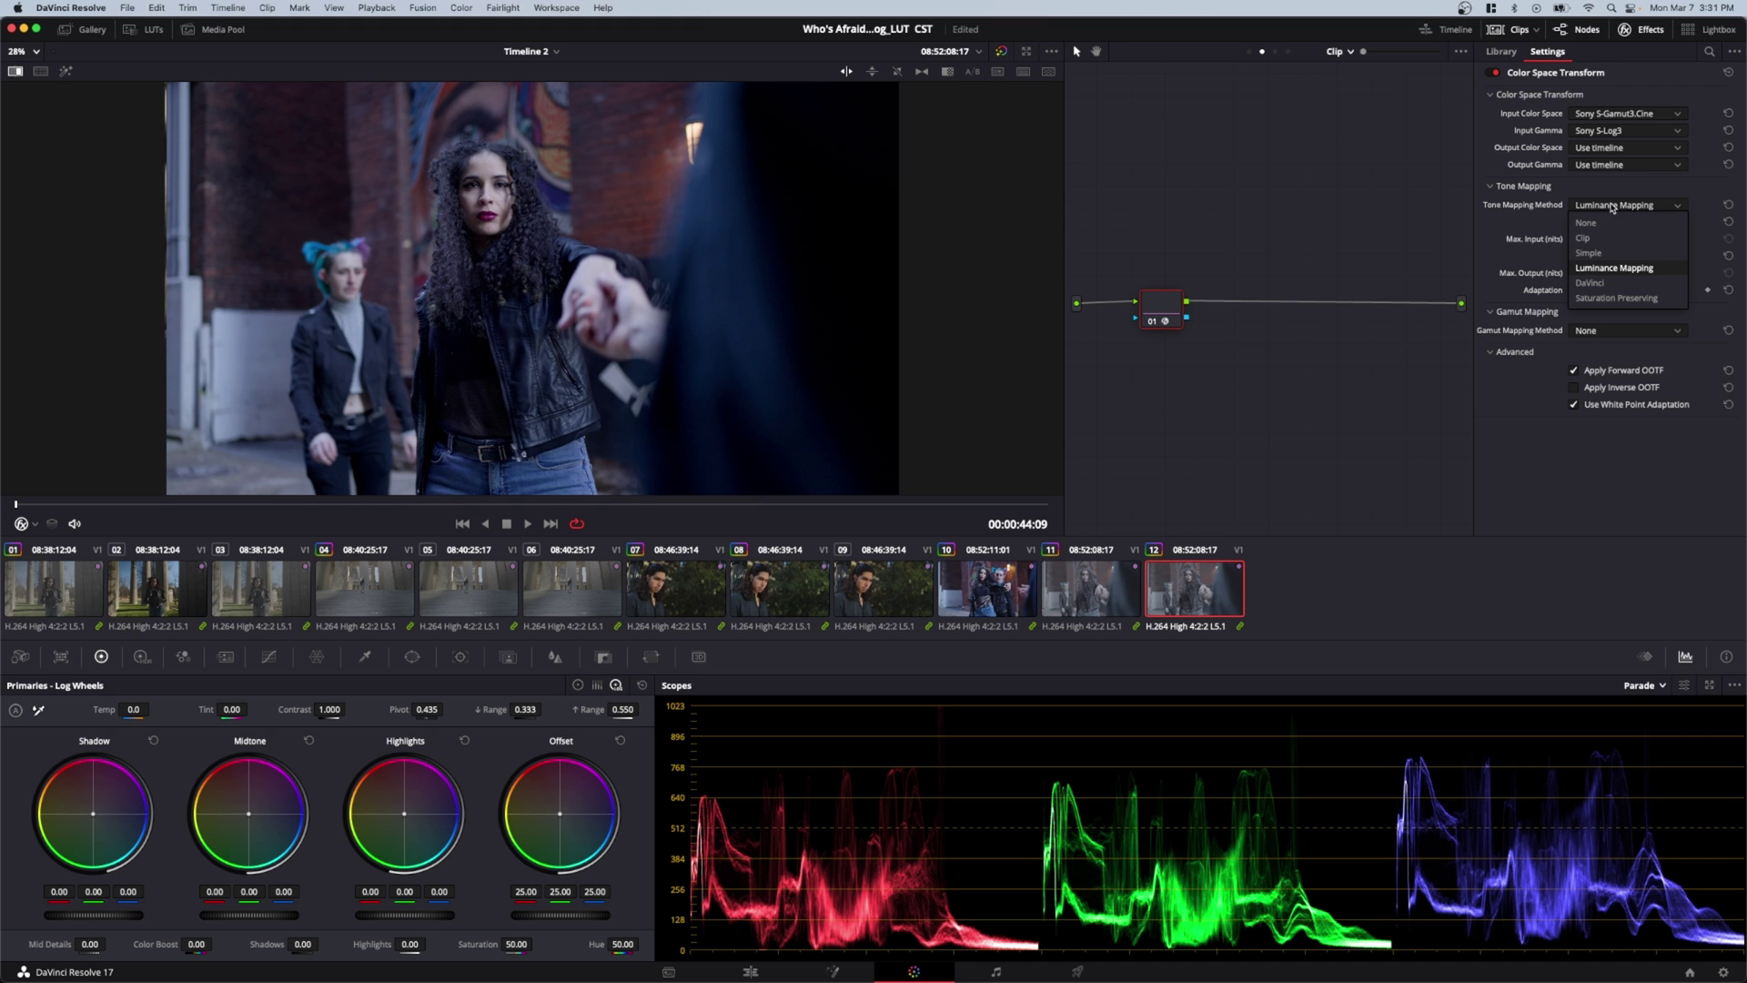
{"action": "left_click", "coordinate": [1613, 285]}
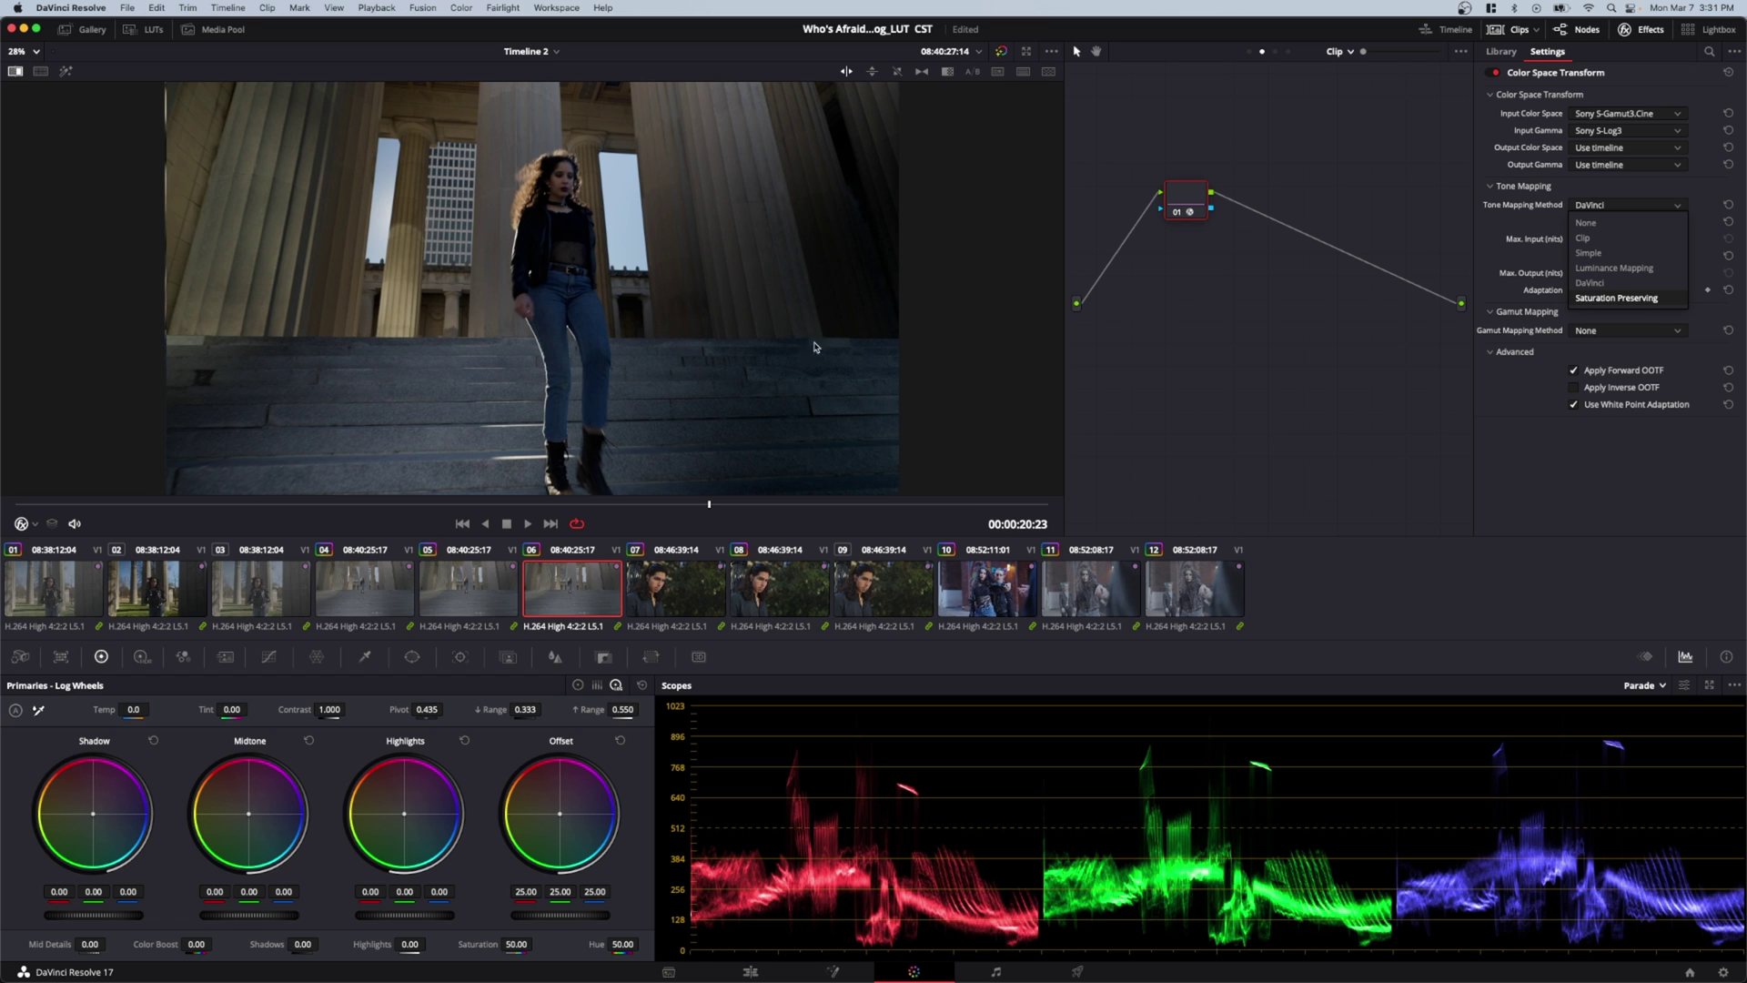
{"action": "left_click", "coordinate": [1601, 300]}
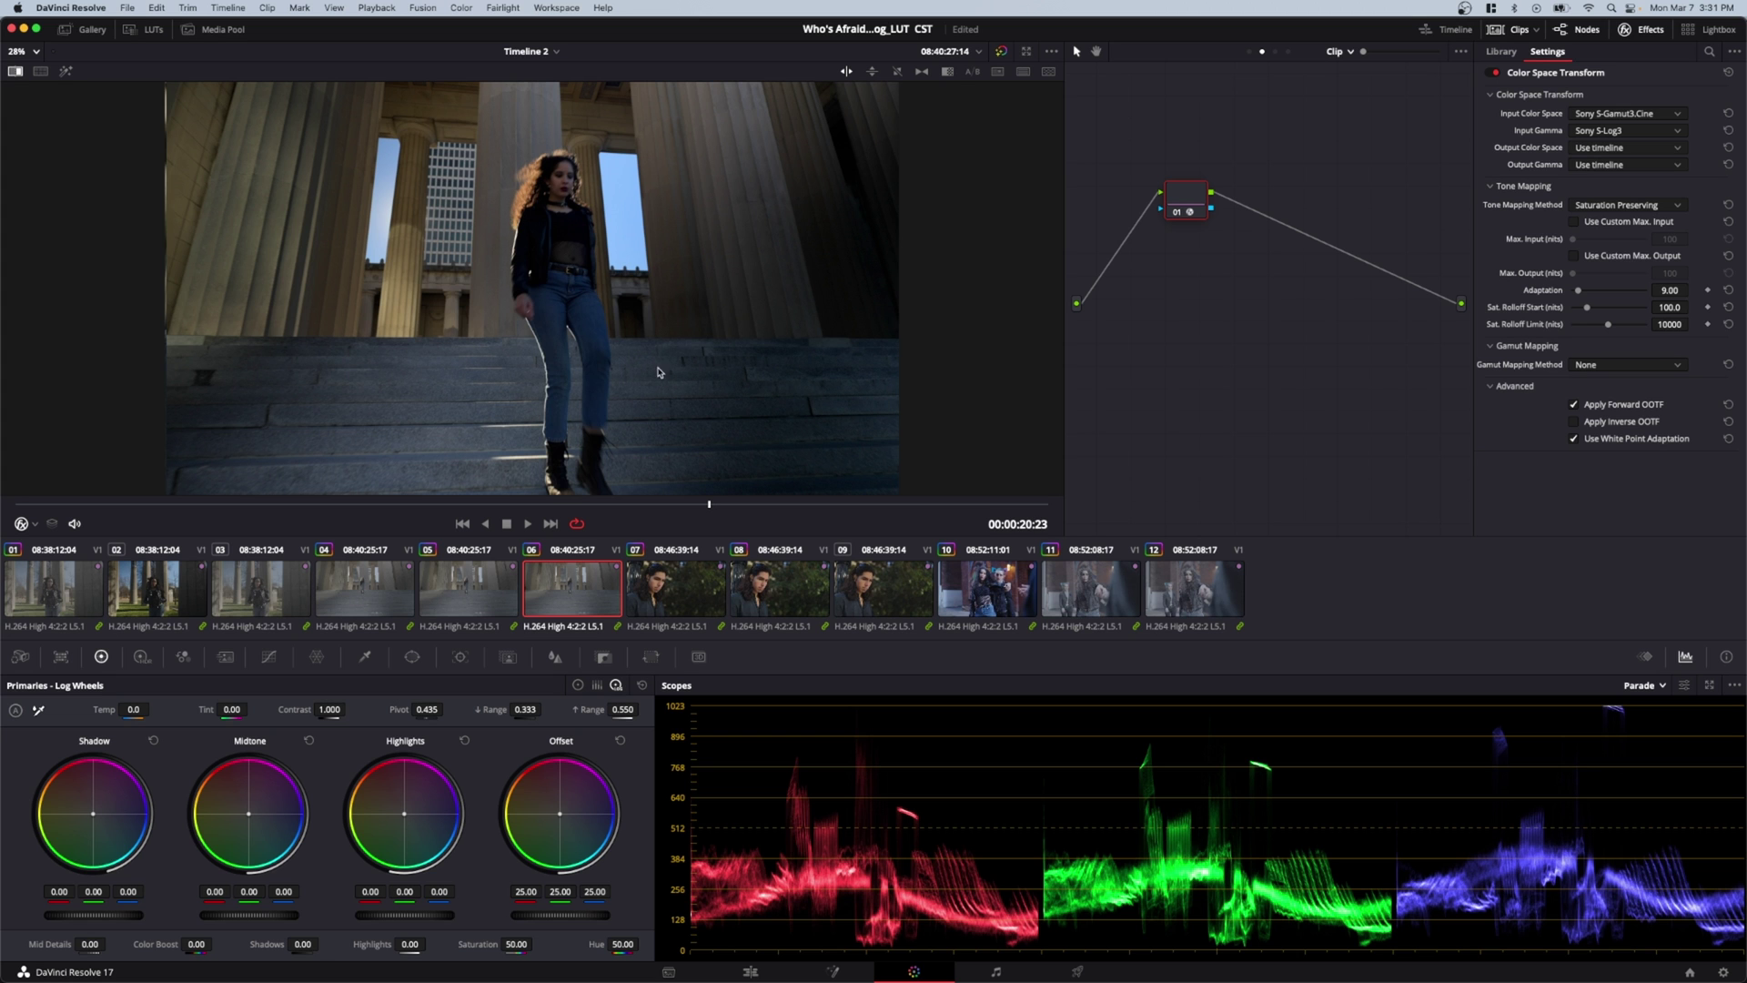
- Scrub the stairs shot, then switch to clip 02 and scrub through it
{"action": "left_click_drag", "start_coordinate": [583, 503], "coordinate": [245, 504]}
{"action": "left_click", "coordinate": [180, 583]}
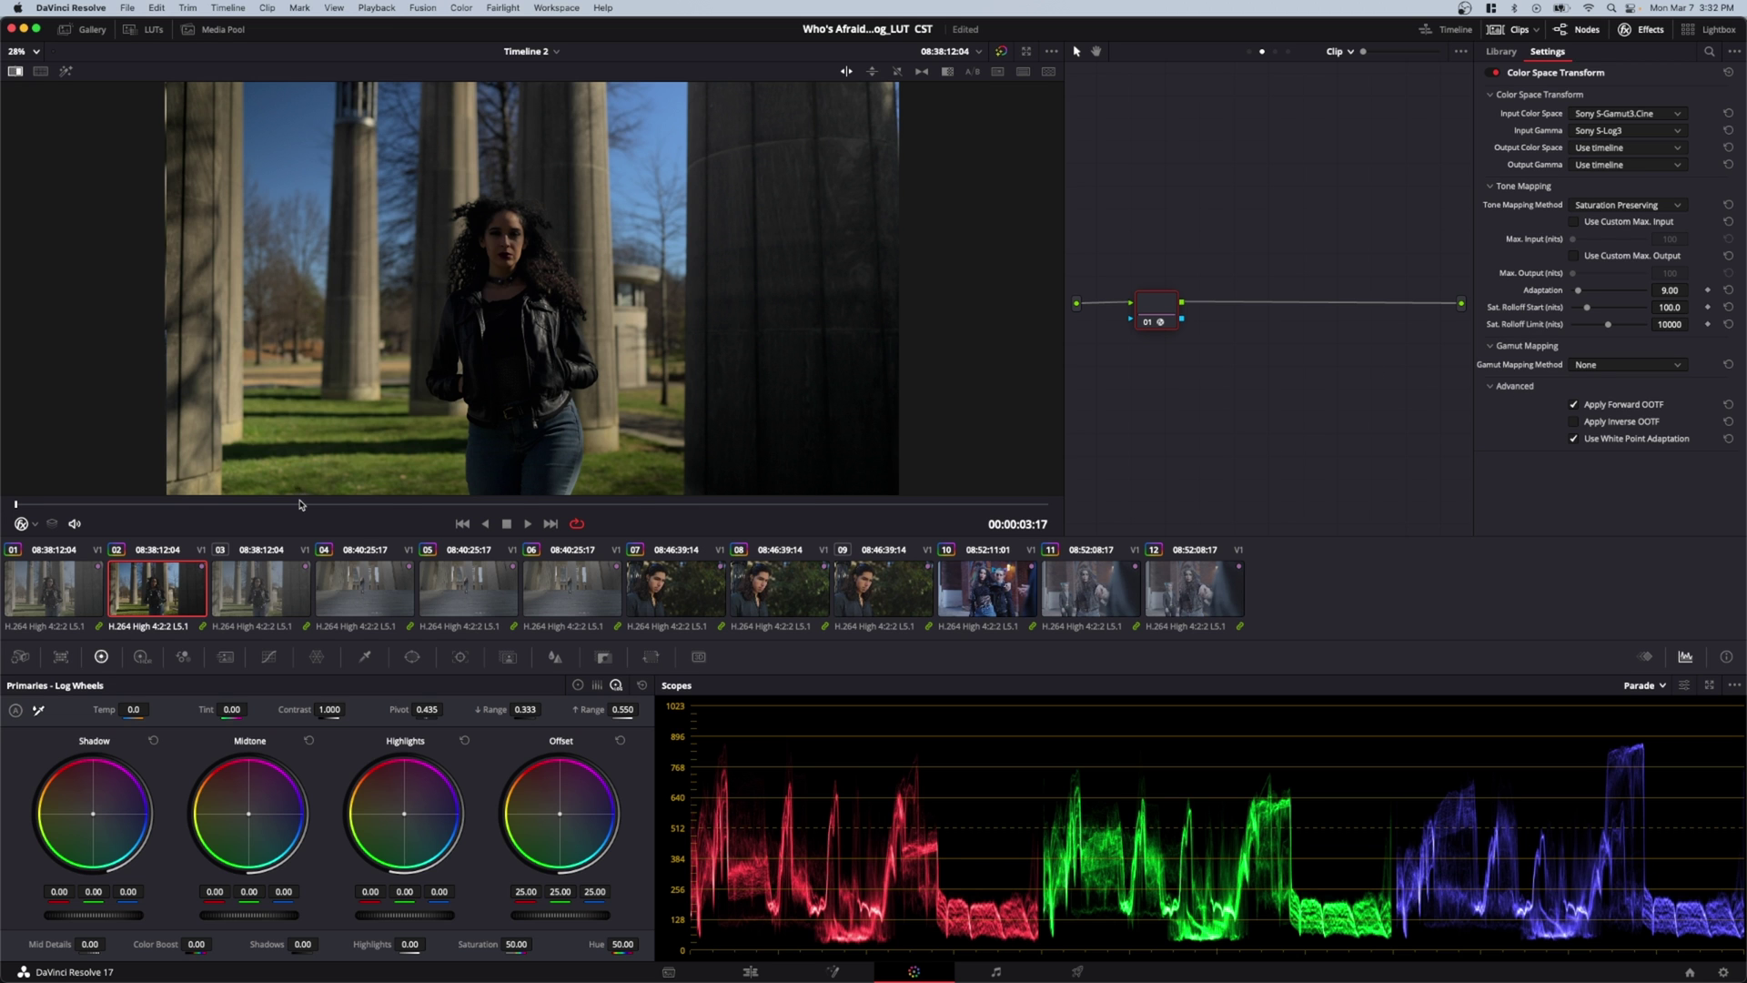
{"action": "left_click_drag", "start_coordinate": [300, 503], "coordinate": [893, 501]}
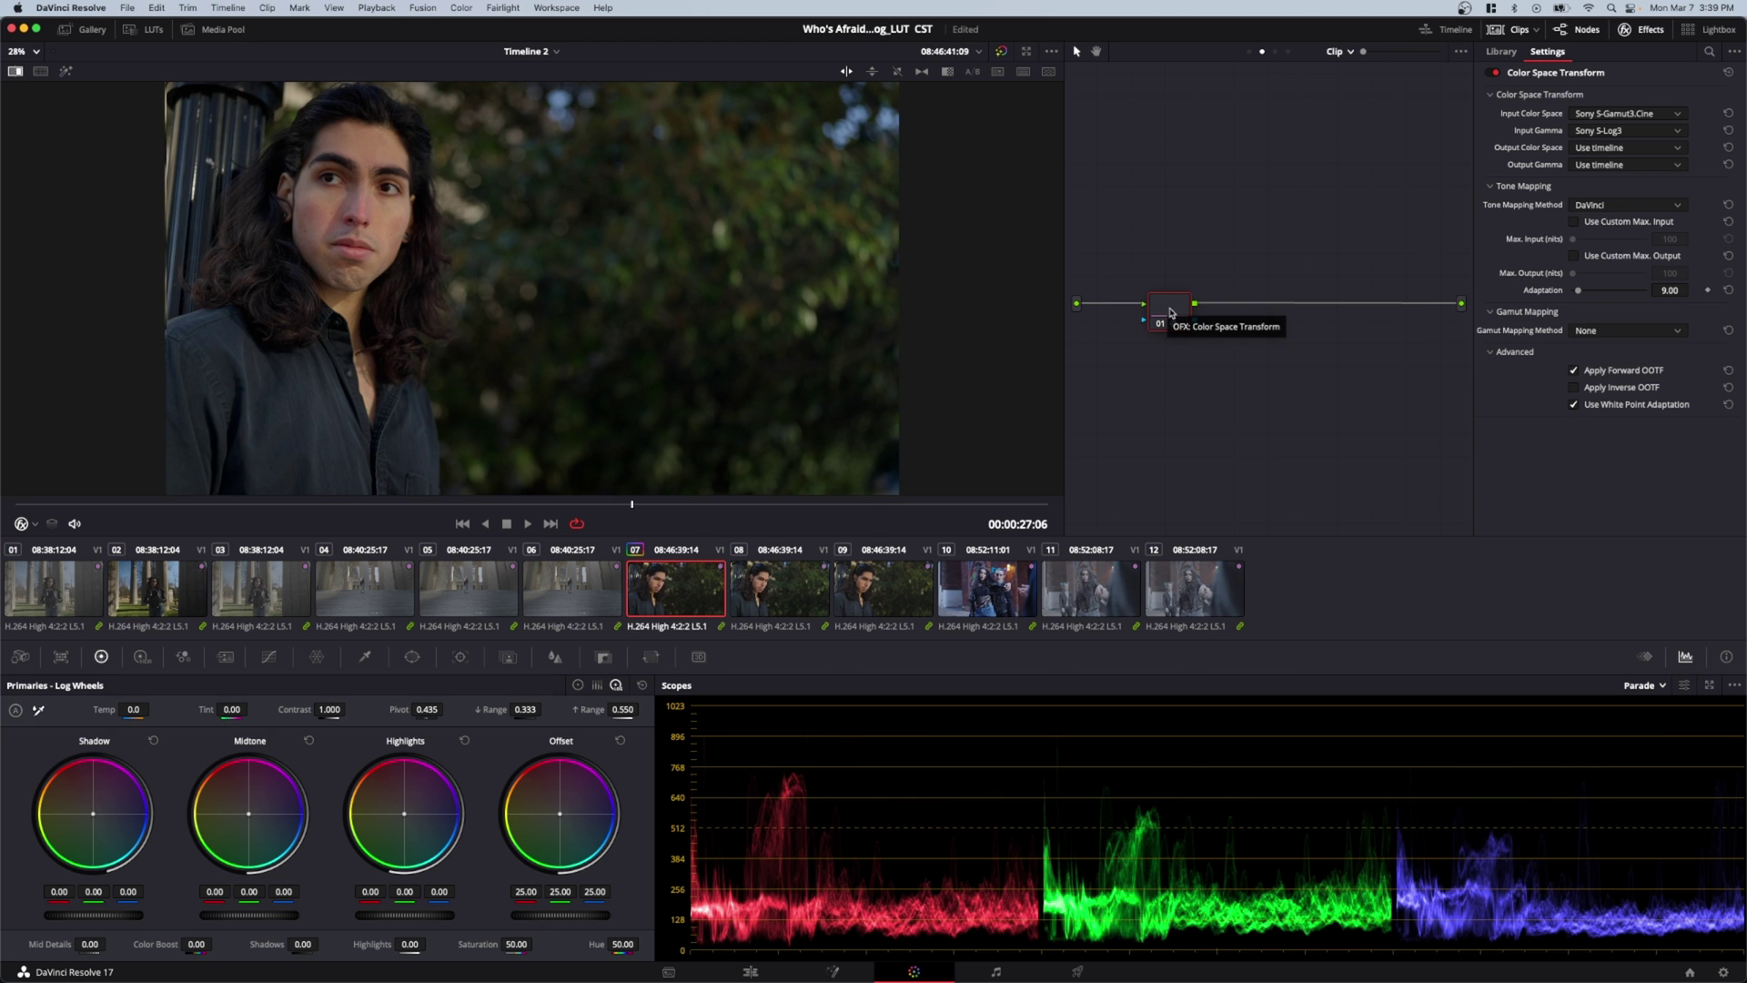
- Shift the CST node 01 right and compare clip 07 with it disabled and enabled
{"action": "left_click_drag", "start_coordinate": [1171, 312], "coordinate": [1188, 314]}
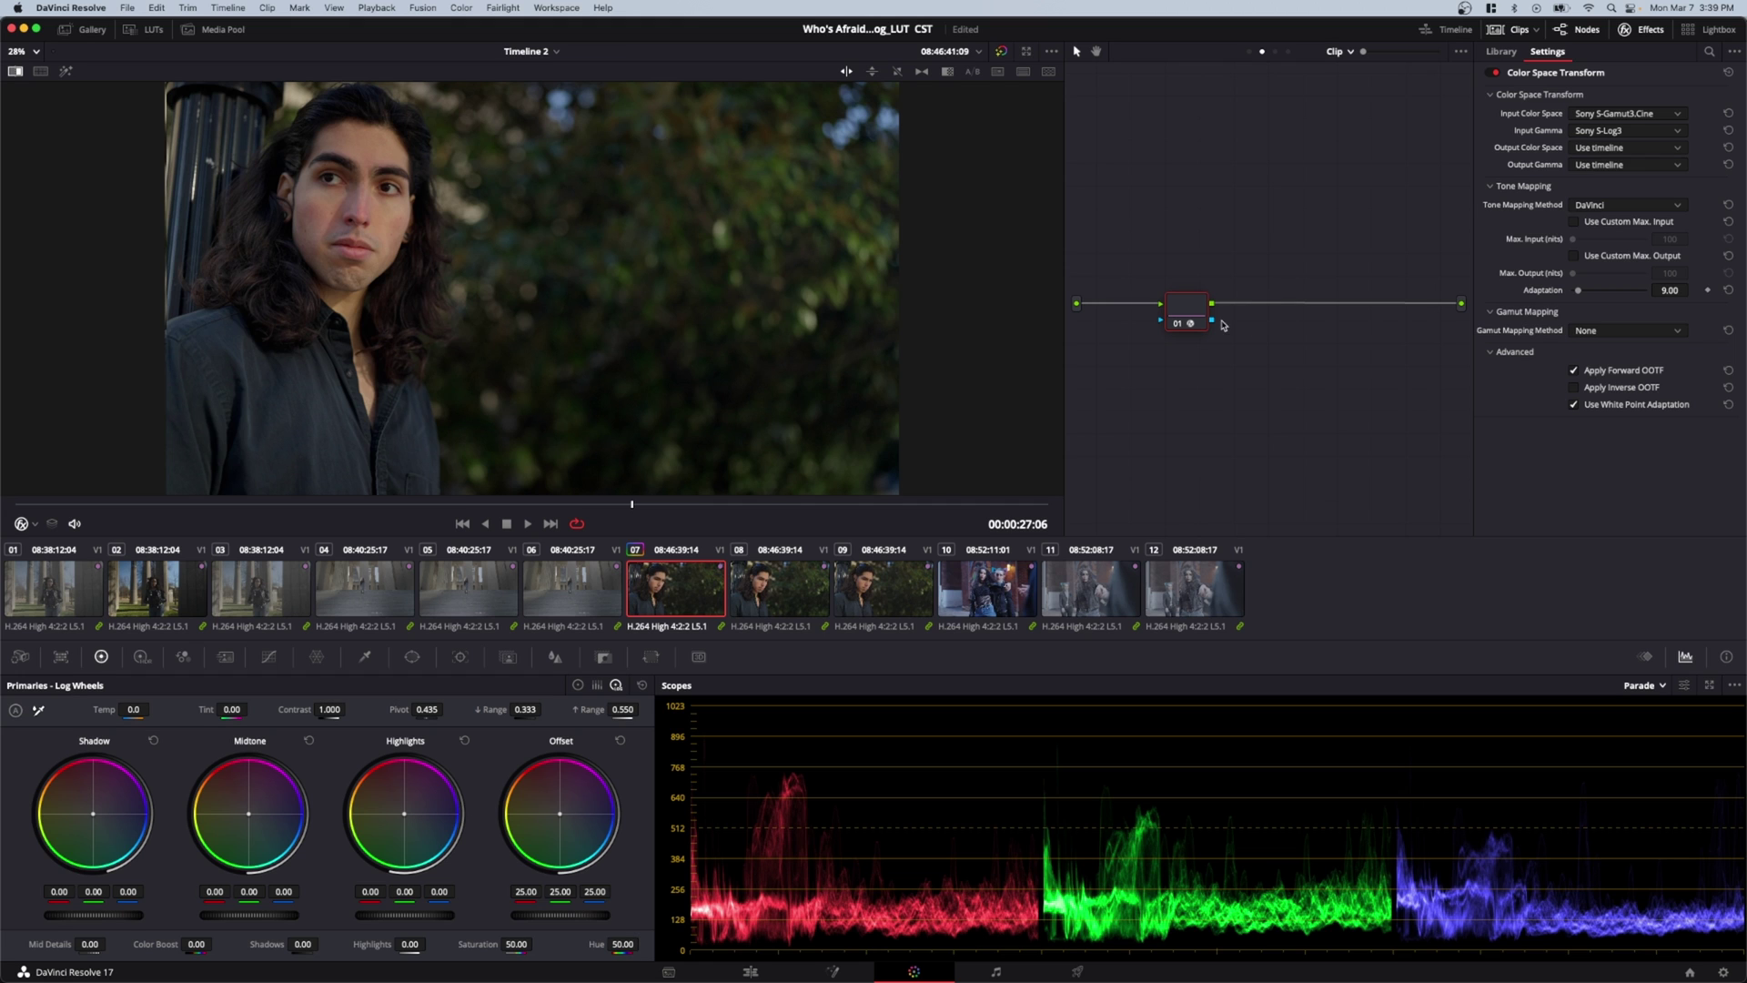
{"action": "left_click_drag", "start_coordinate": [1189, 315], "coordinate": [1138, 314]}
{"action": "left_click", "coordinate": [1131, 324]}
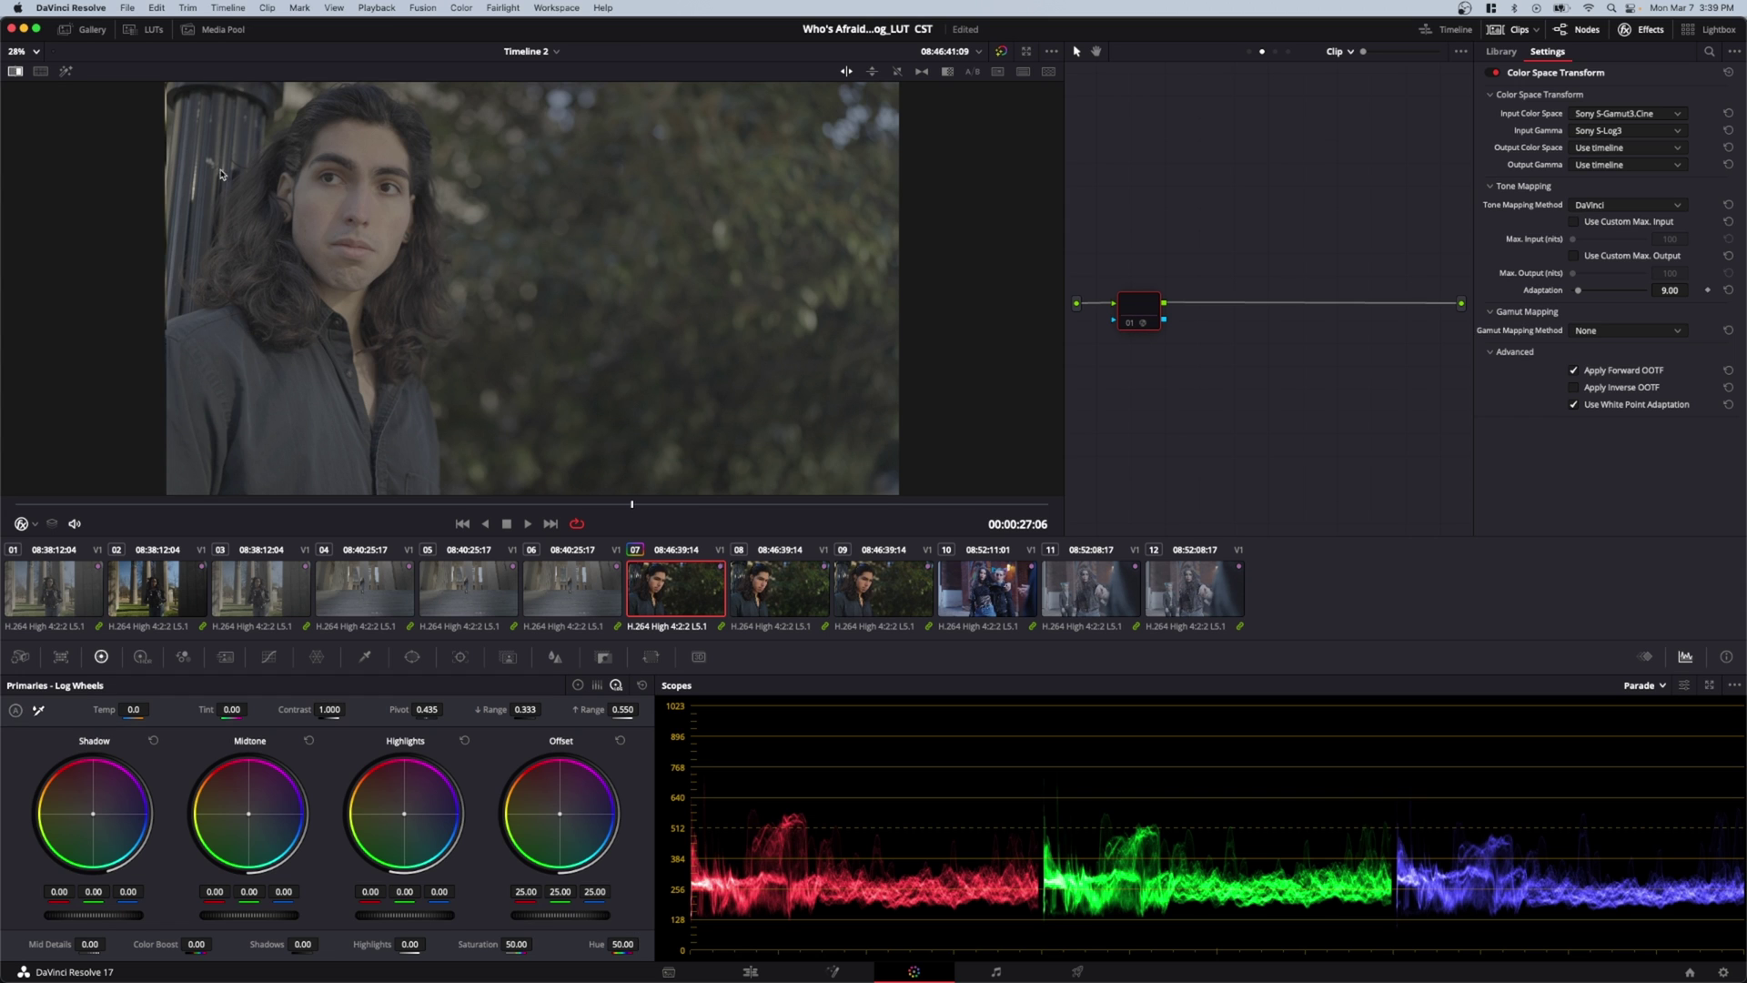
{"action": "left_click", "coordinate": [1128, 325]}
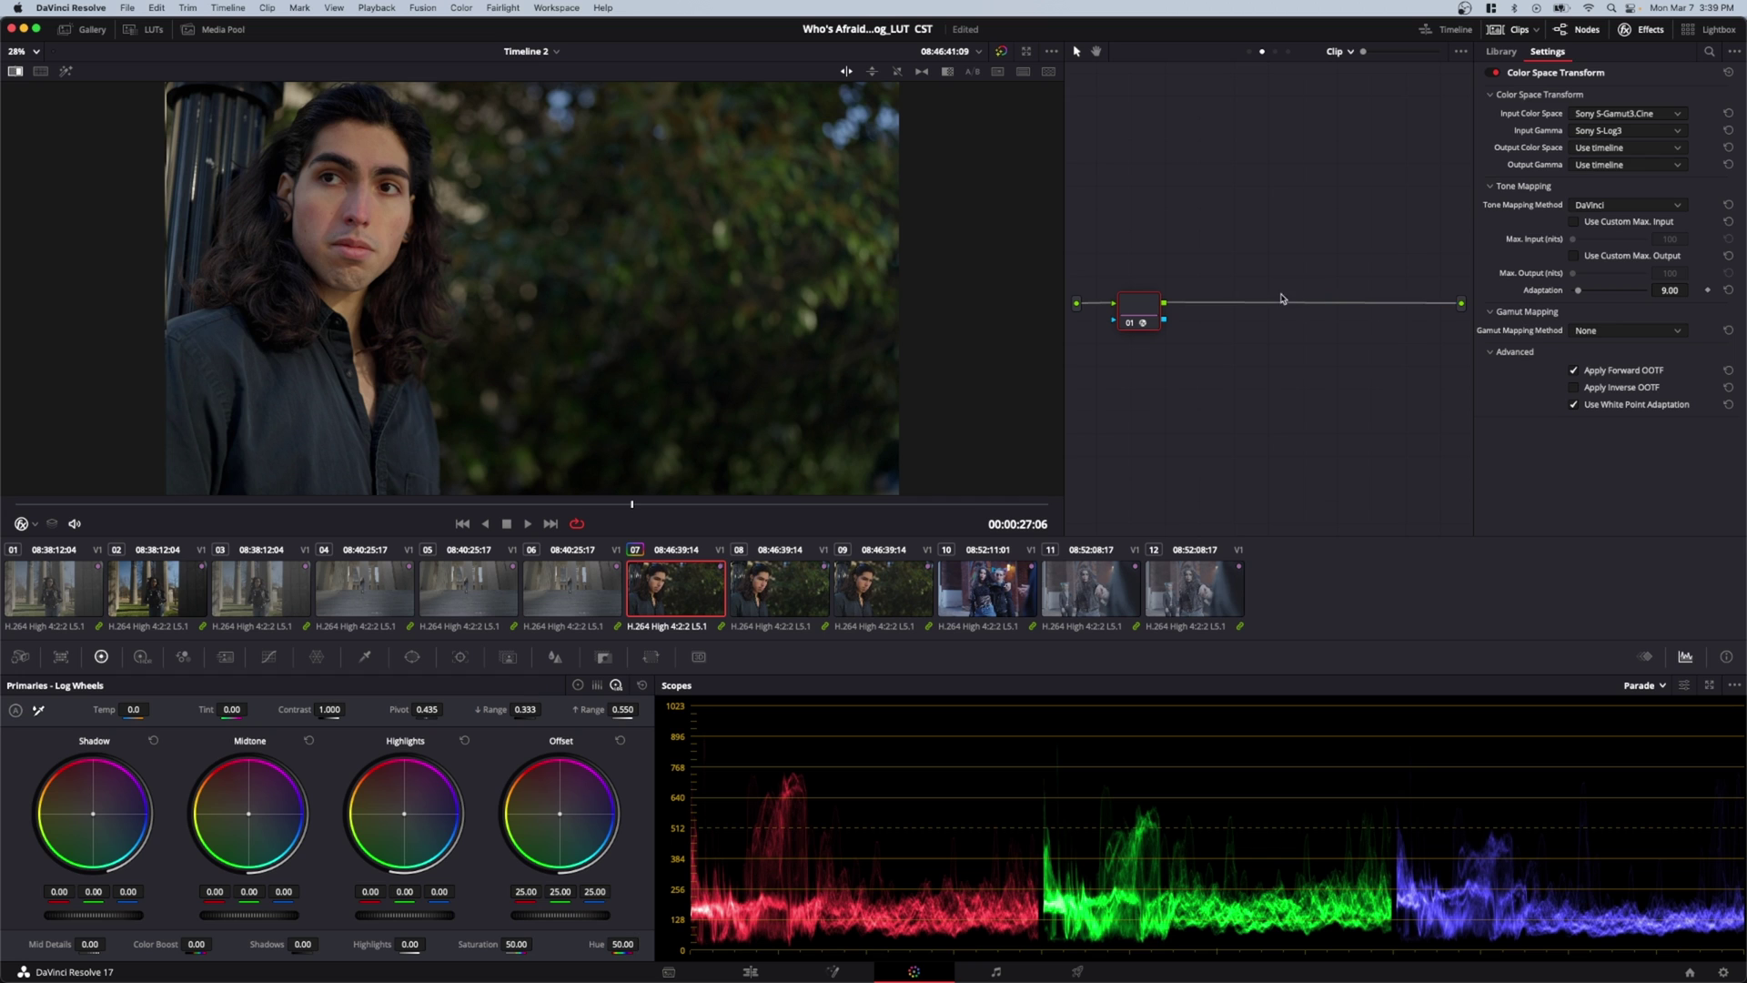
{"action": "key", "text": "alt+s"}
{"action": "key", "text": "alt+s"}
{"action": "key", "text": "alt+s"}
{"action": "left_click", "coordinate": [1226, 326]}
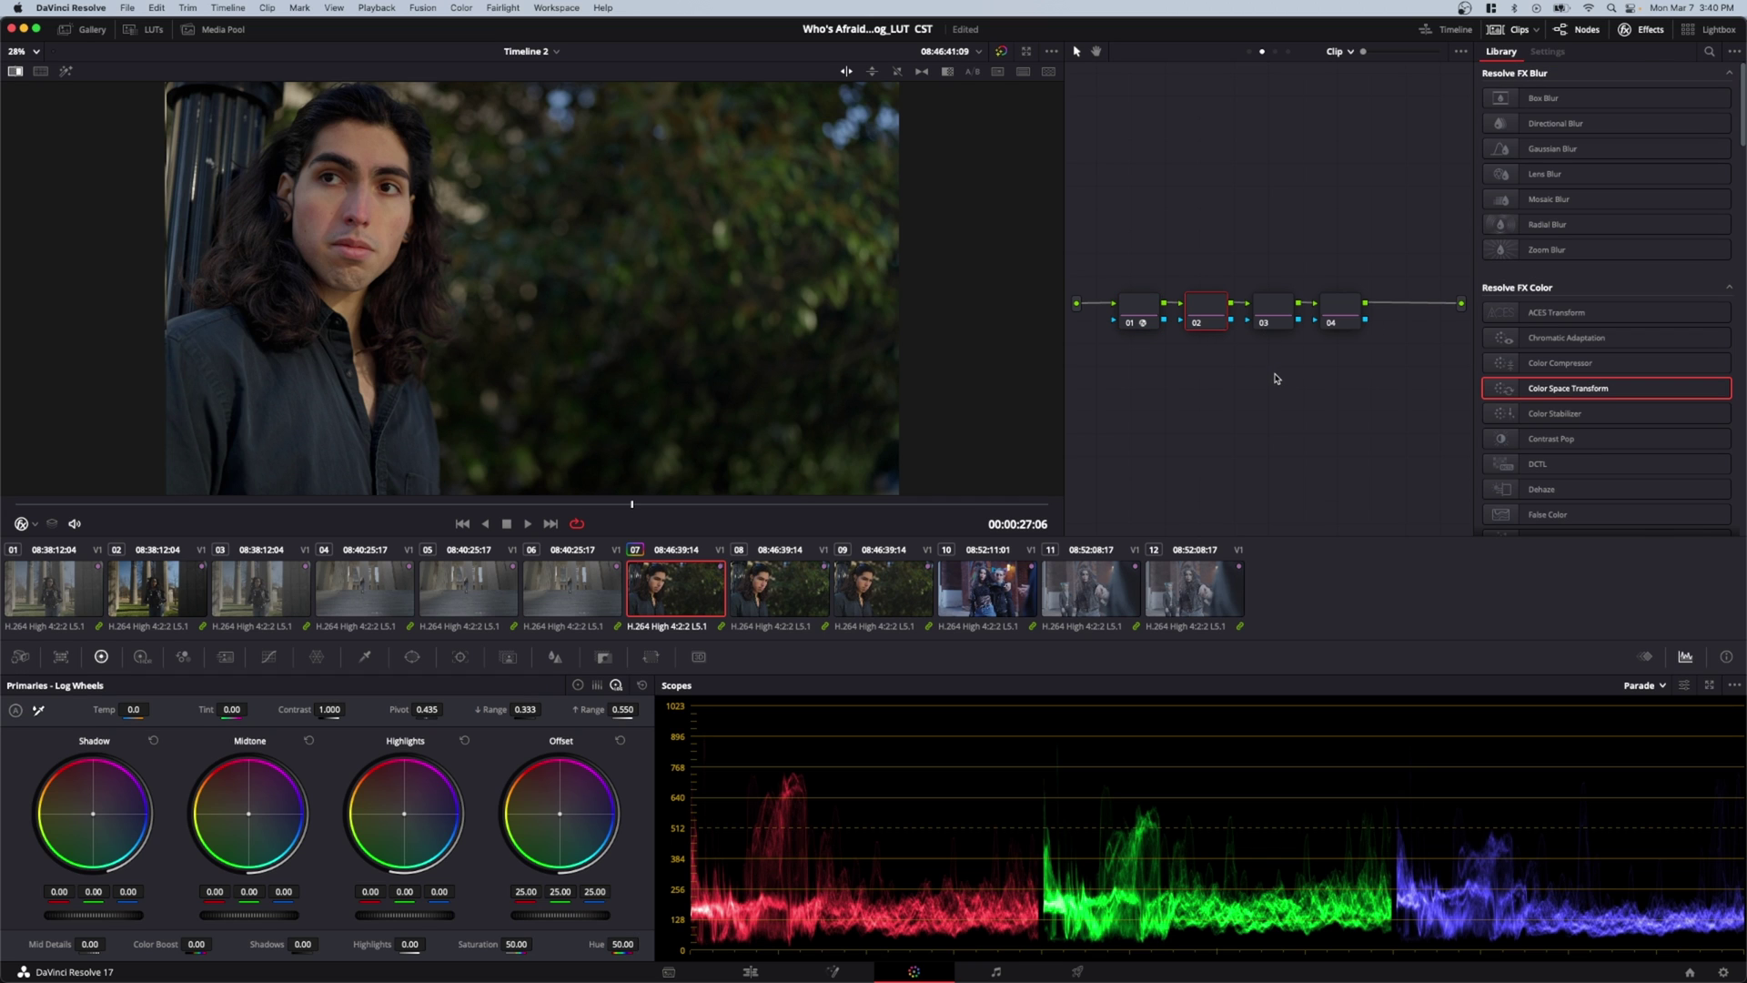
- Step through nodes 01–04, then toggle node 01's Color Space Transform off and back on
{"action": "left_click", "coordinate": [1161, 318]}
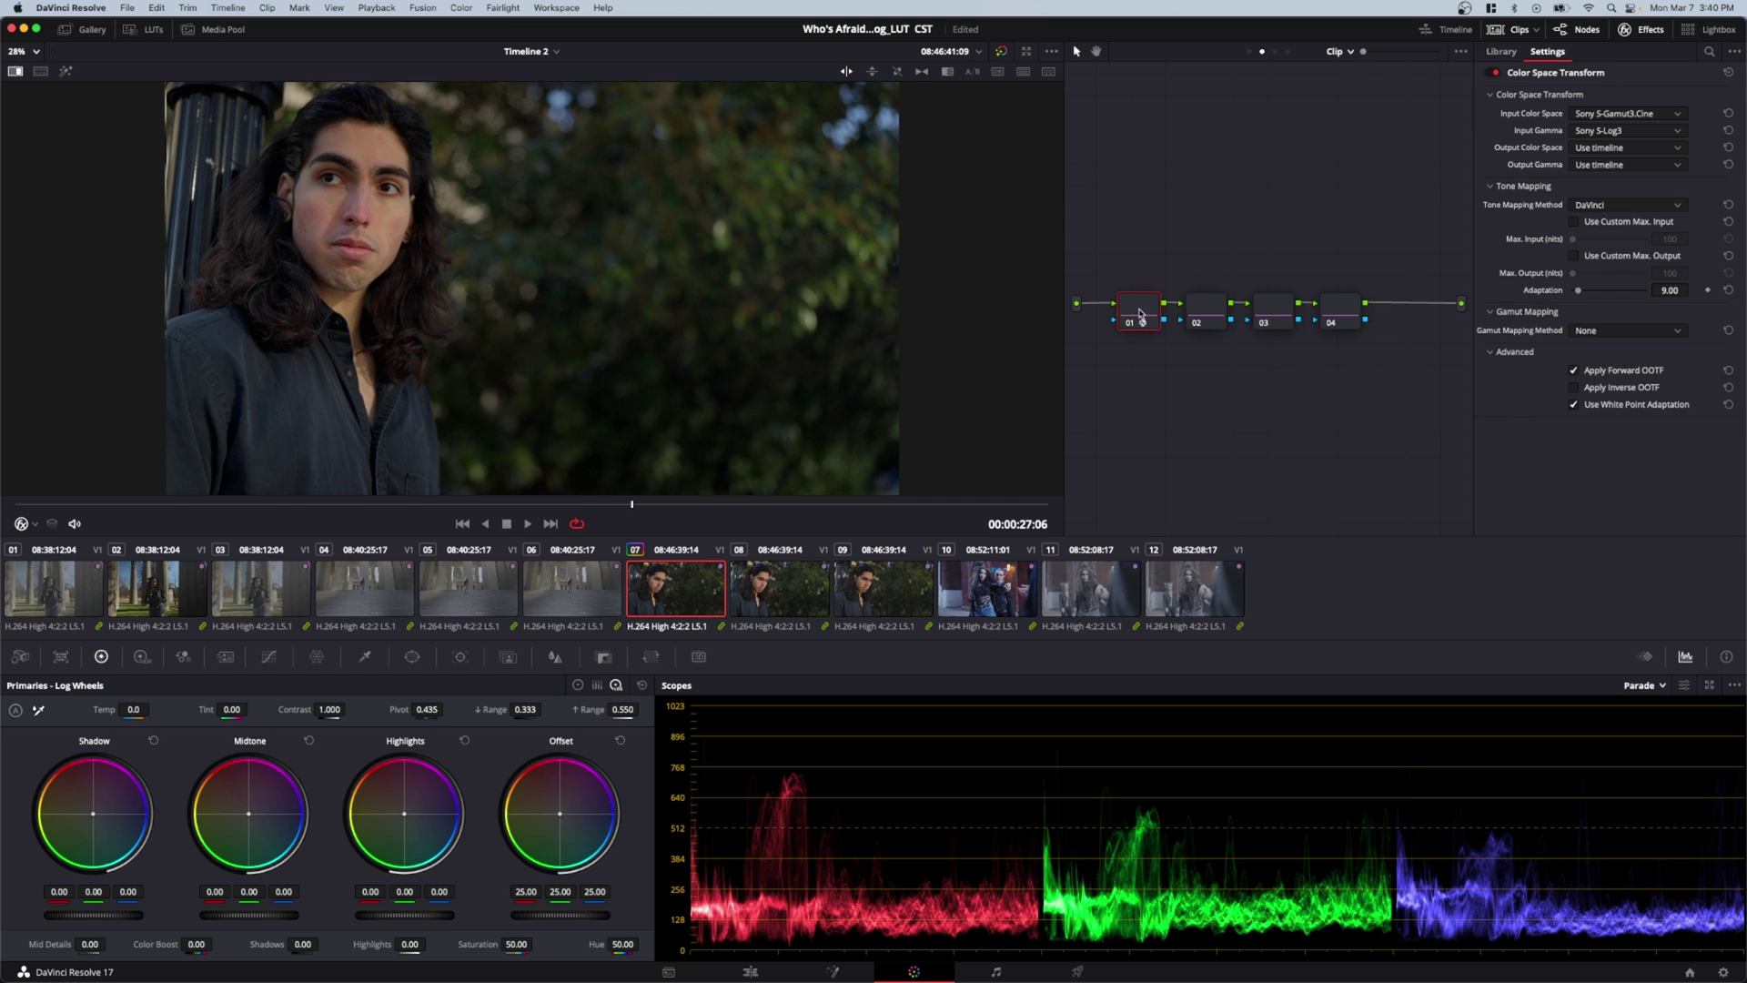
{"action": "left_click", "coordinate": [1346, 312]}
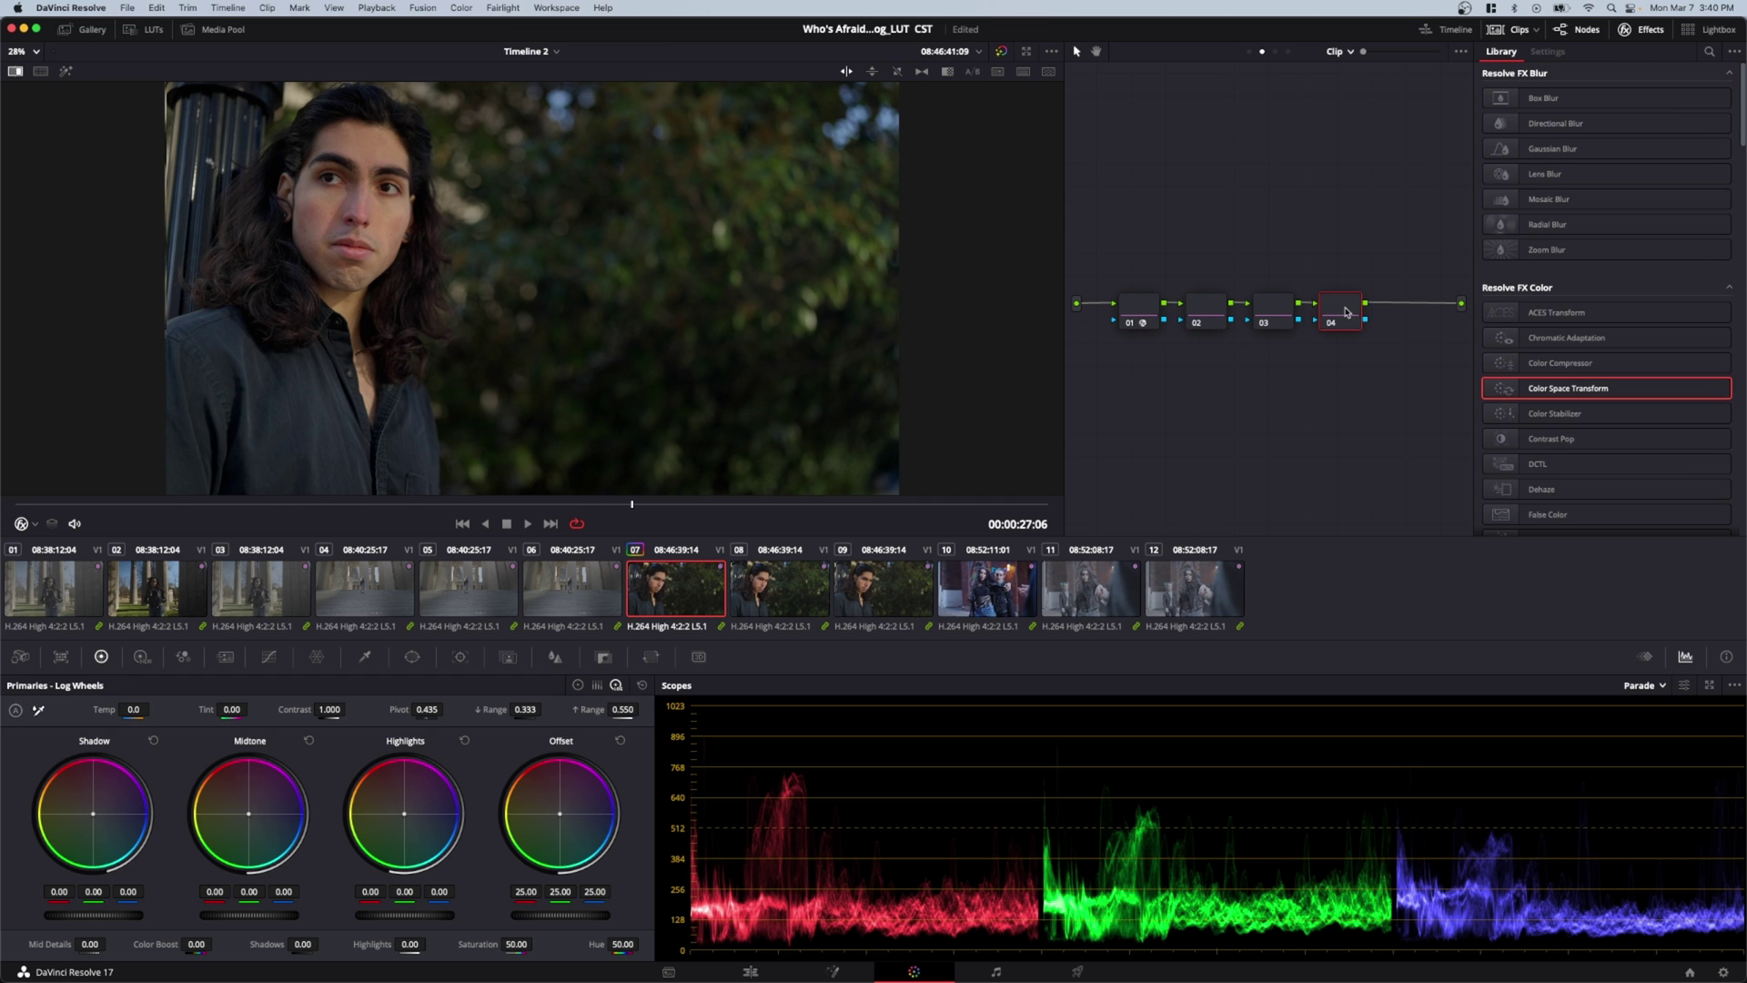
{"action": "left_click", "coordinate": [1272, 314]}
{"action": "left_click", "coordinate": [1203, 311]}
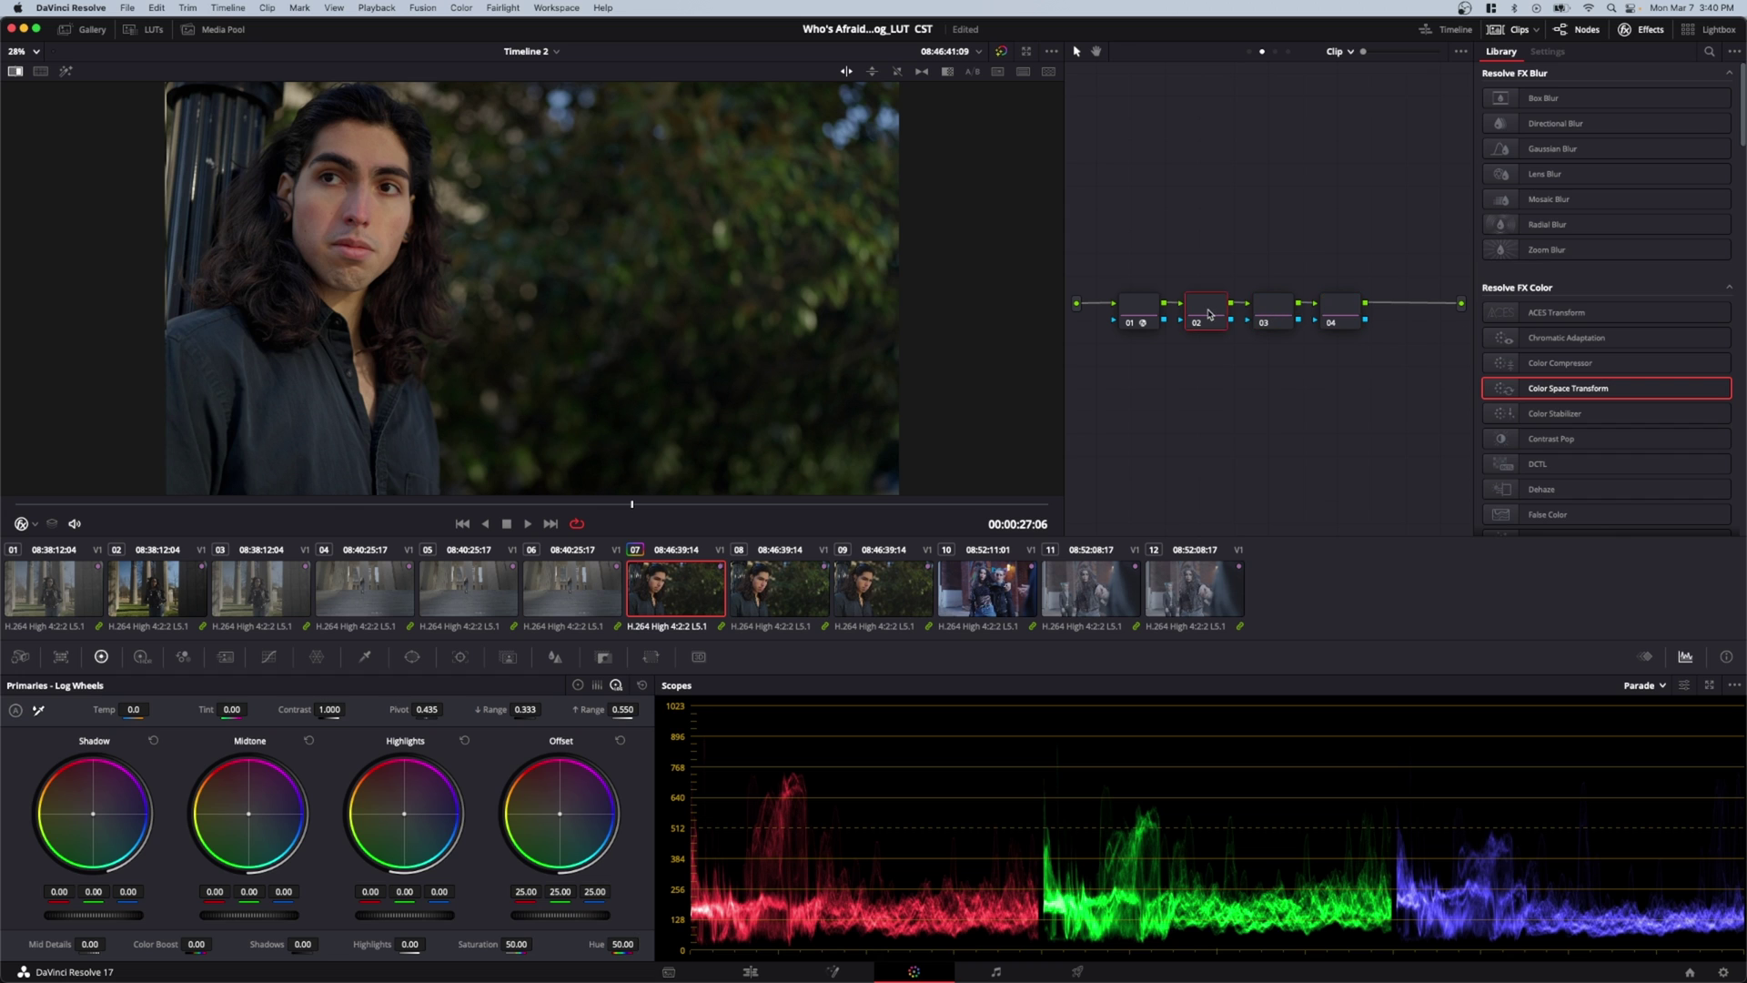
{"action": "left_click", "coordinate": [1271, 305]}
{"action": "left_click", "coordinate": [1339, 309]}
{"action": "key", "text": "super+z"}
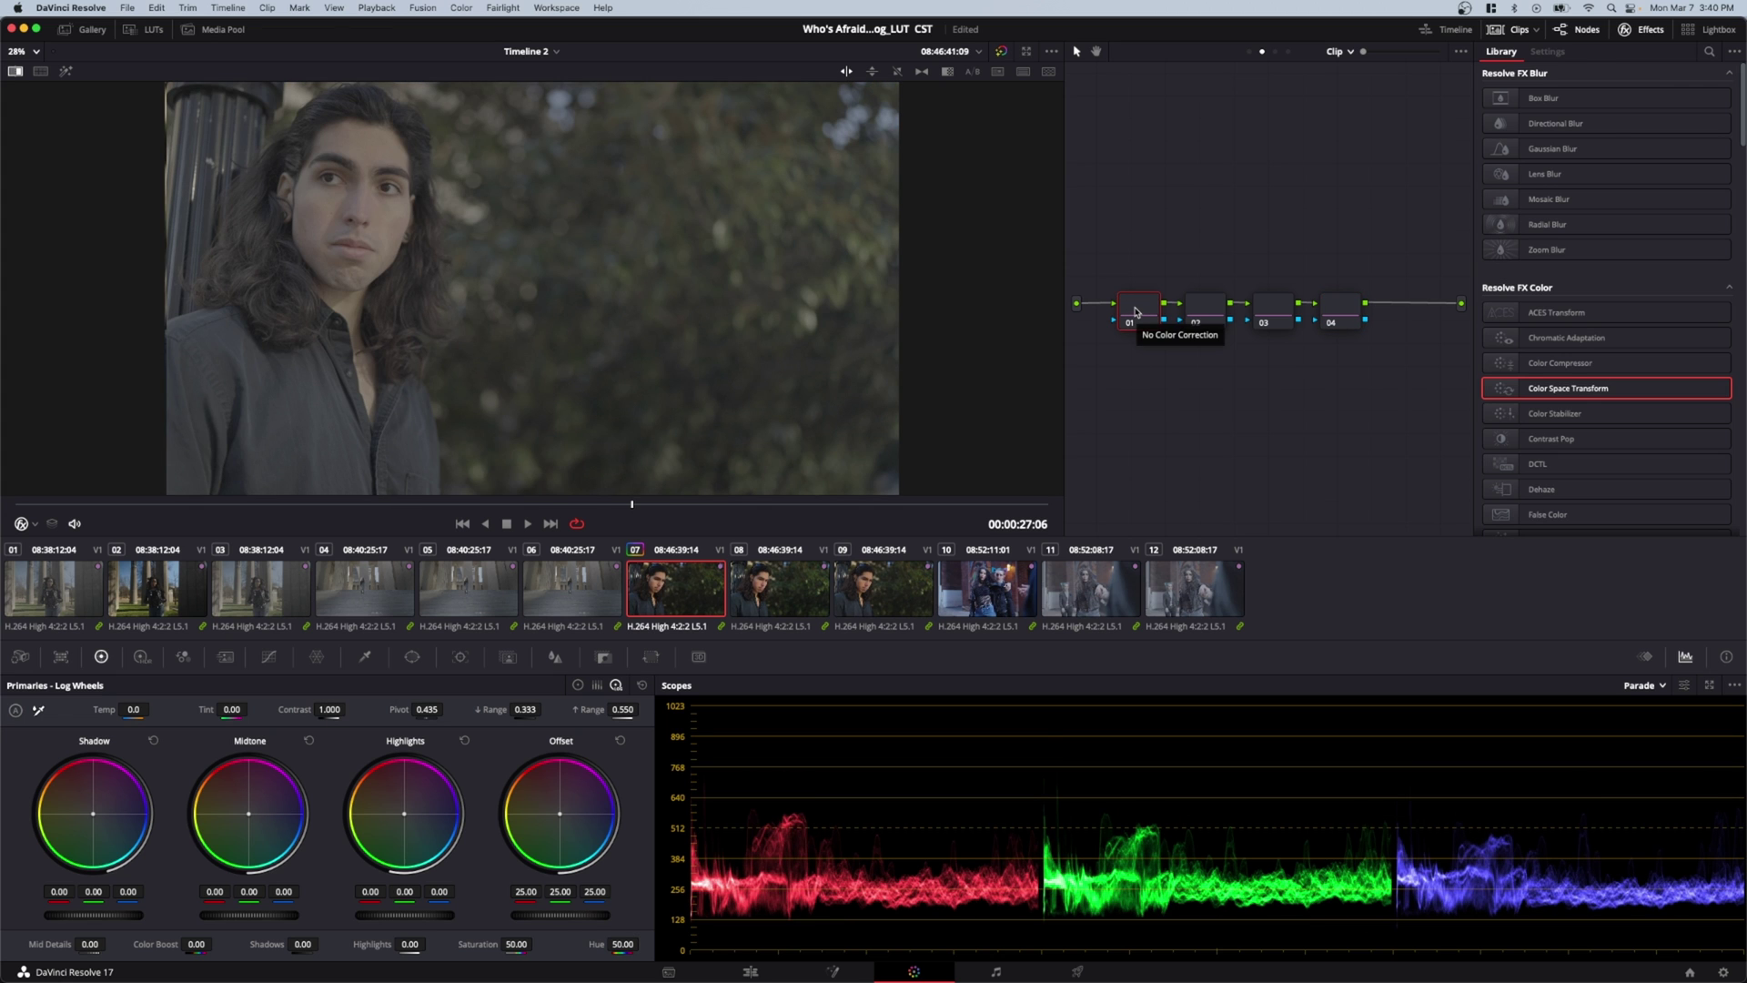
{"action": "key", "text": "super+shift+z"}
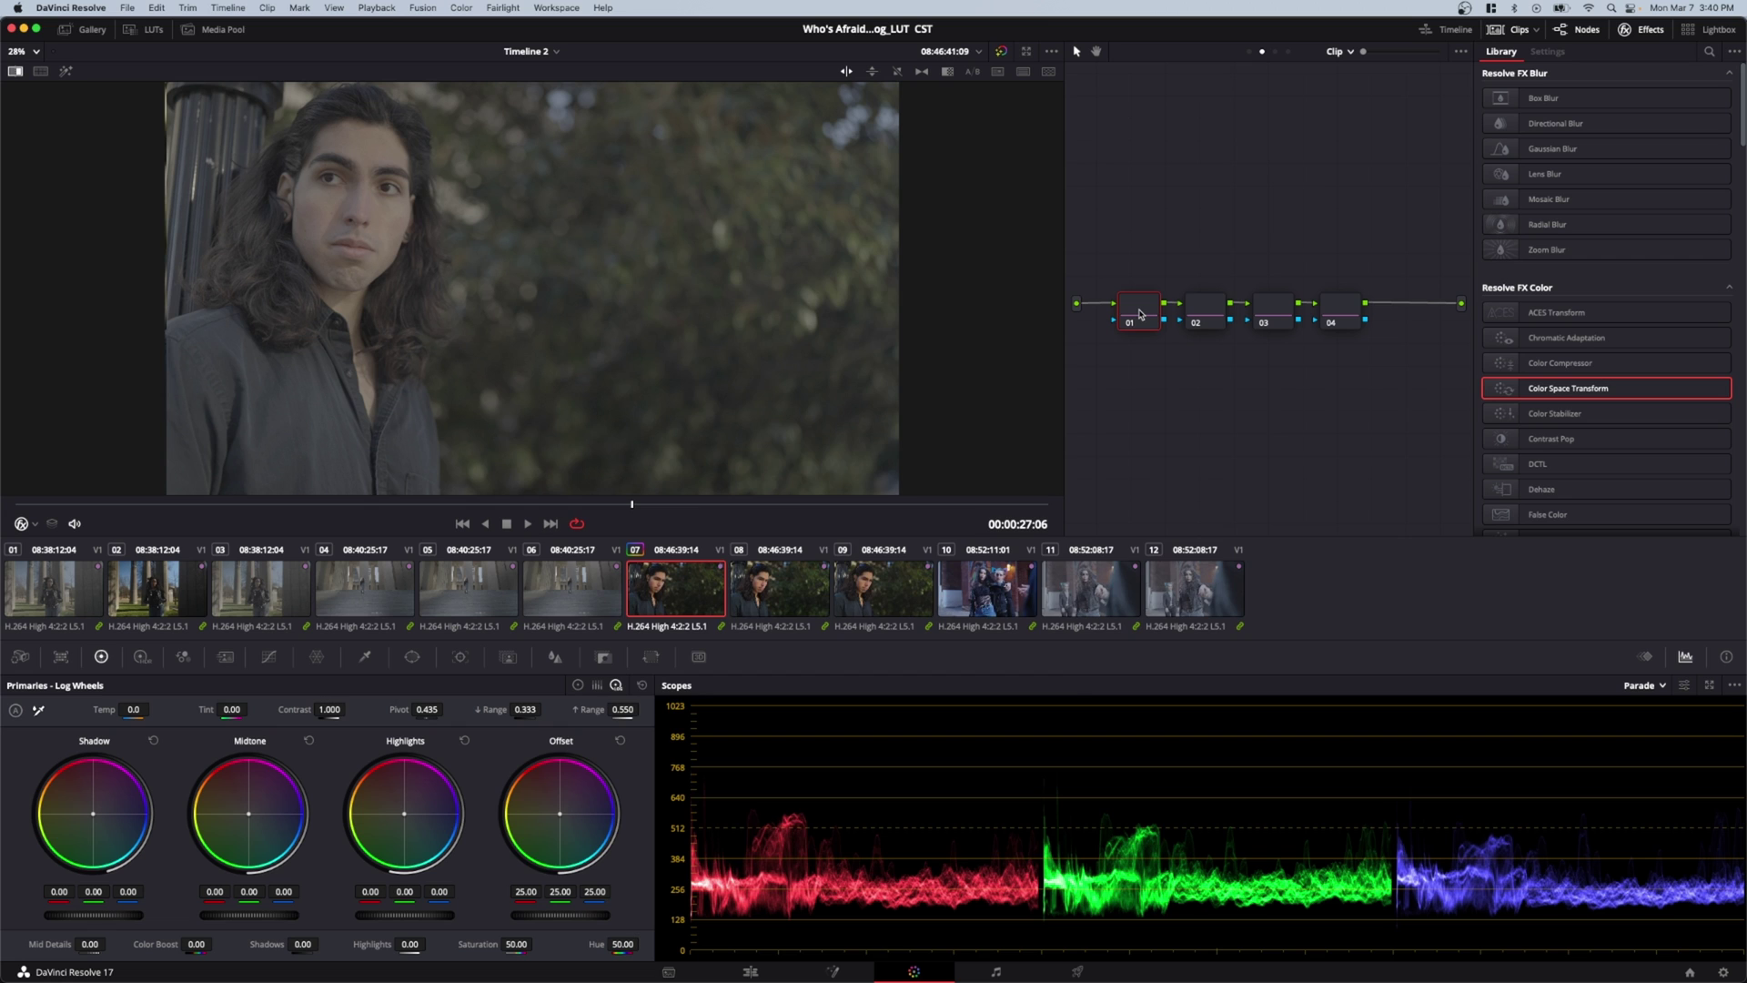
{"action": "key", "text": "shift+9"}
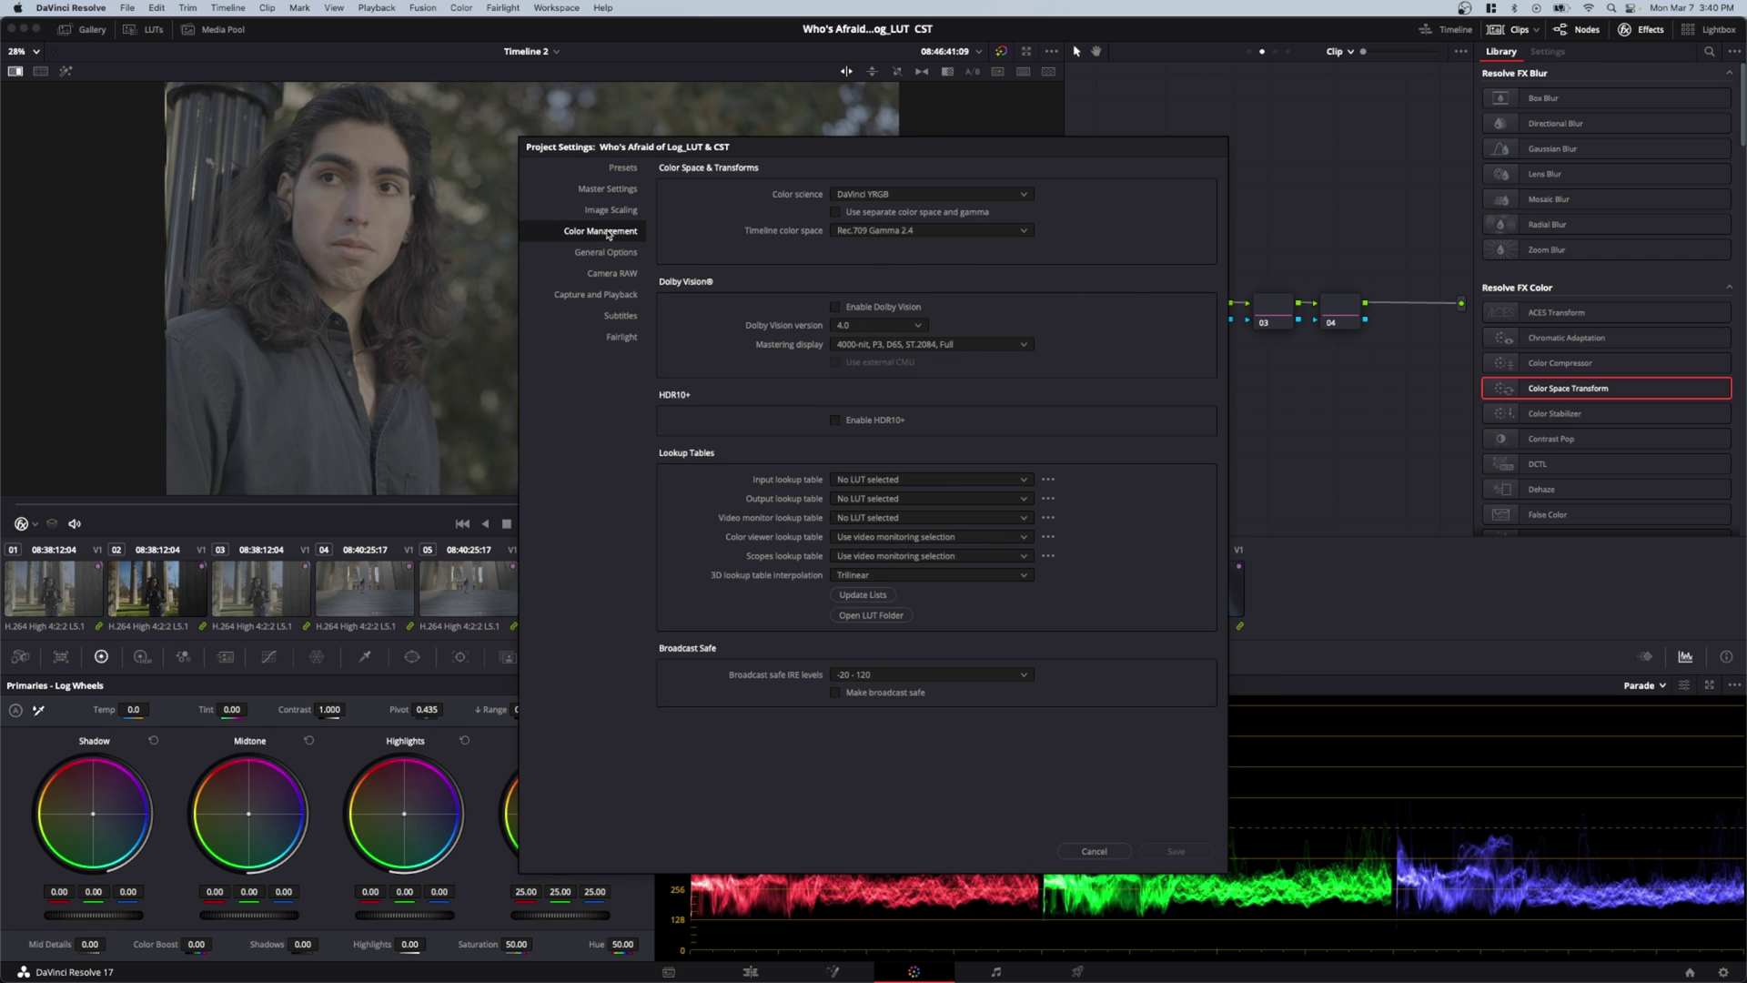
- Switch colour science to DaVinci YRGB Color Managed with SDR Rec.709 output, save, and load clip 04
{"action": "left_click", "coordinate": [907, 194]}
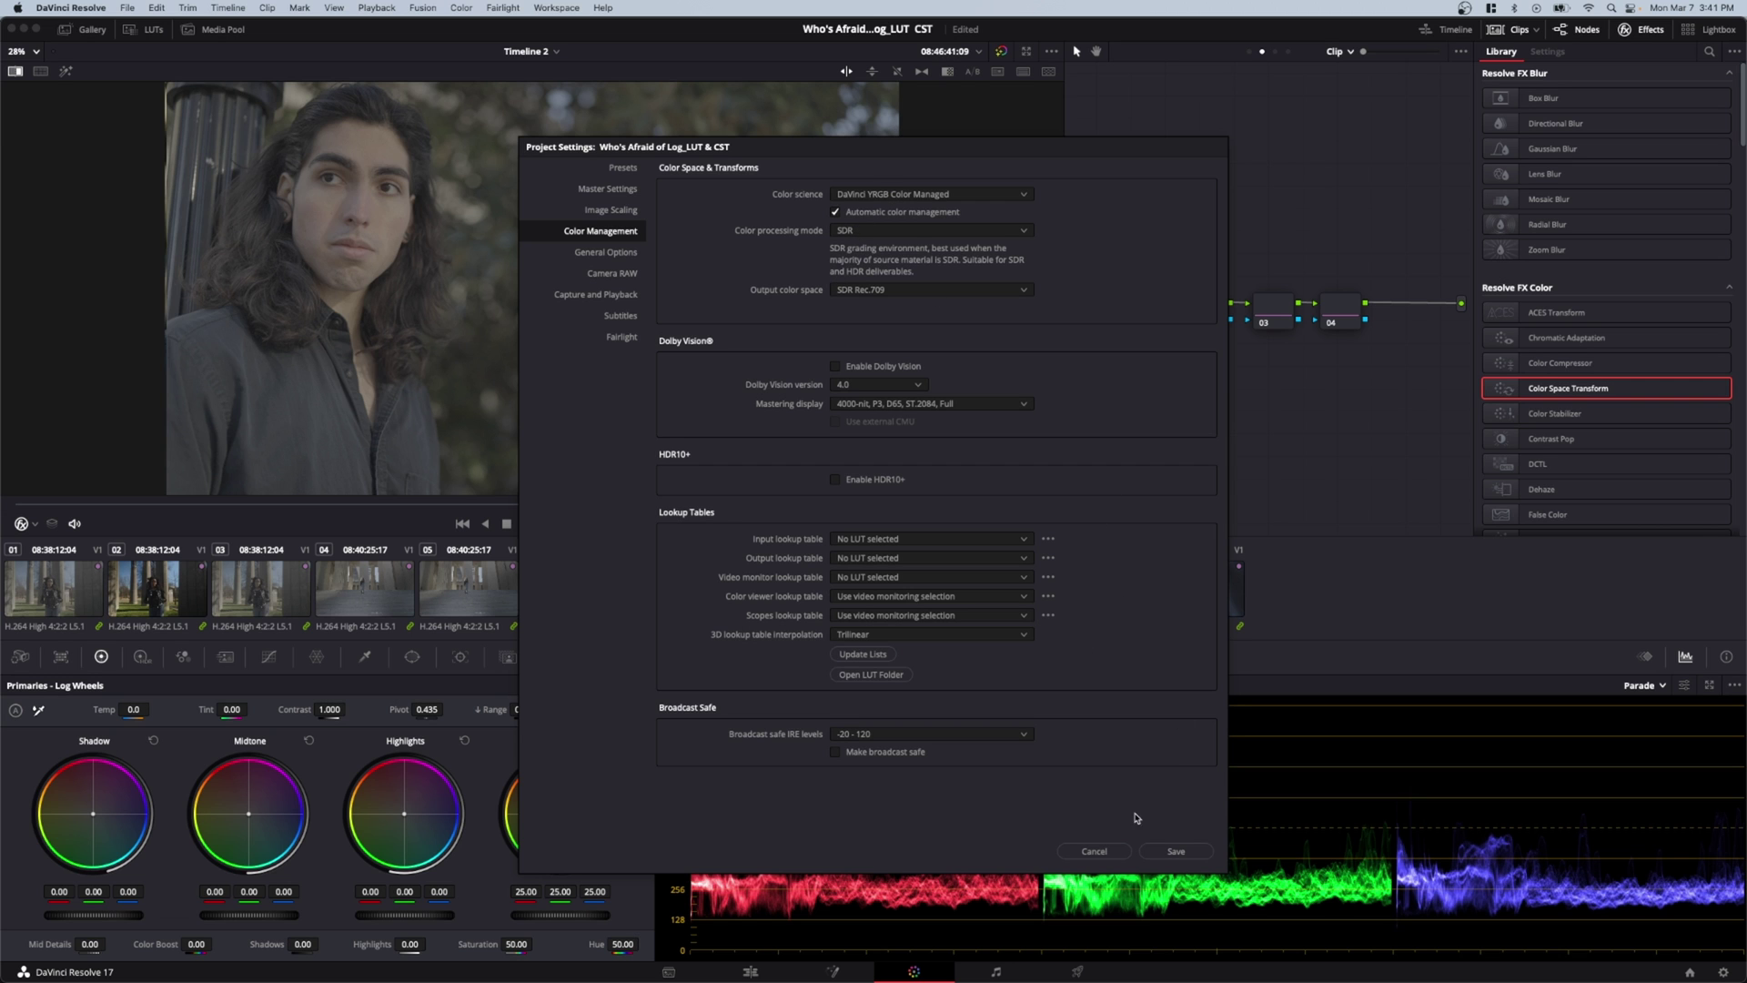
{"action": "left_click", "coordinate": [1173, 855]}
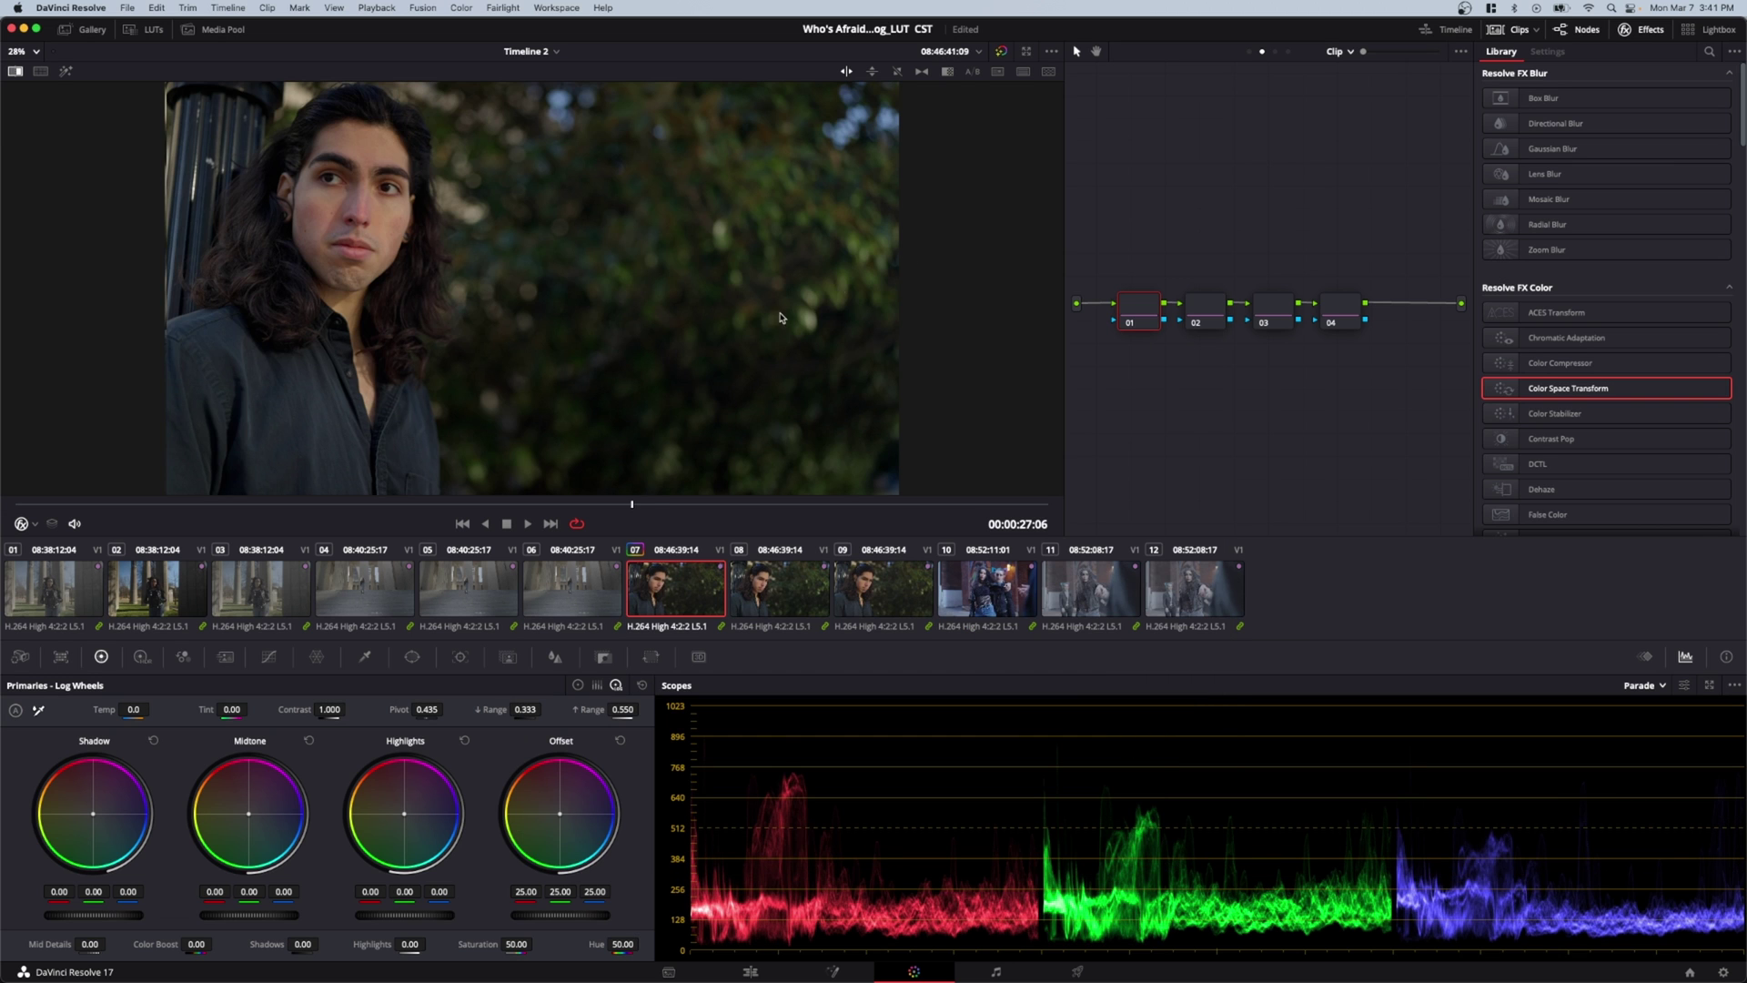
{"action": "left_click", "coordinate": [505, 566]}
- Browse clips 04, 02, 01, 06 and 08, ending on the long-haired man shot
{"action": "left_click", "coordinate": [404, 589]}
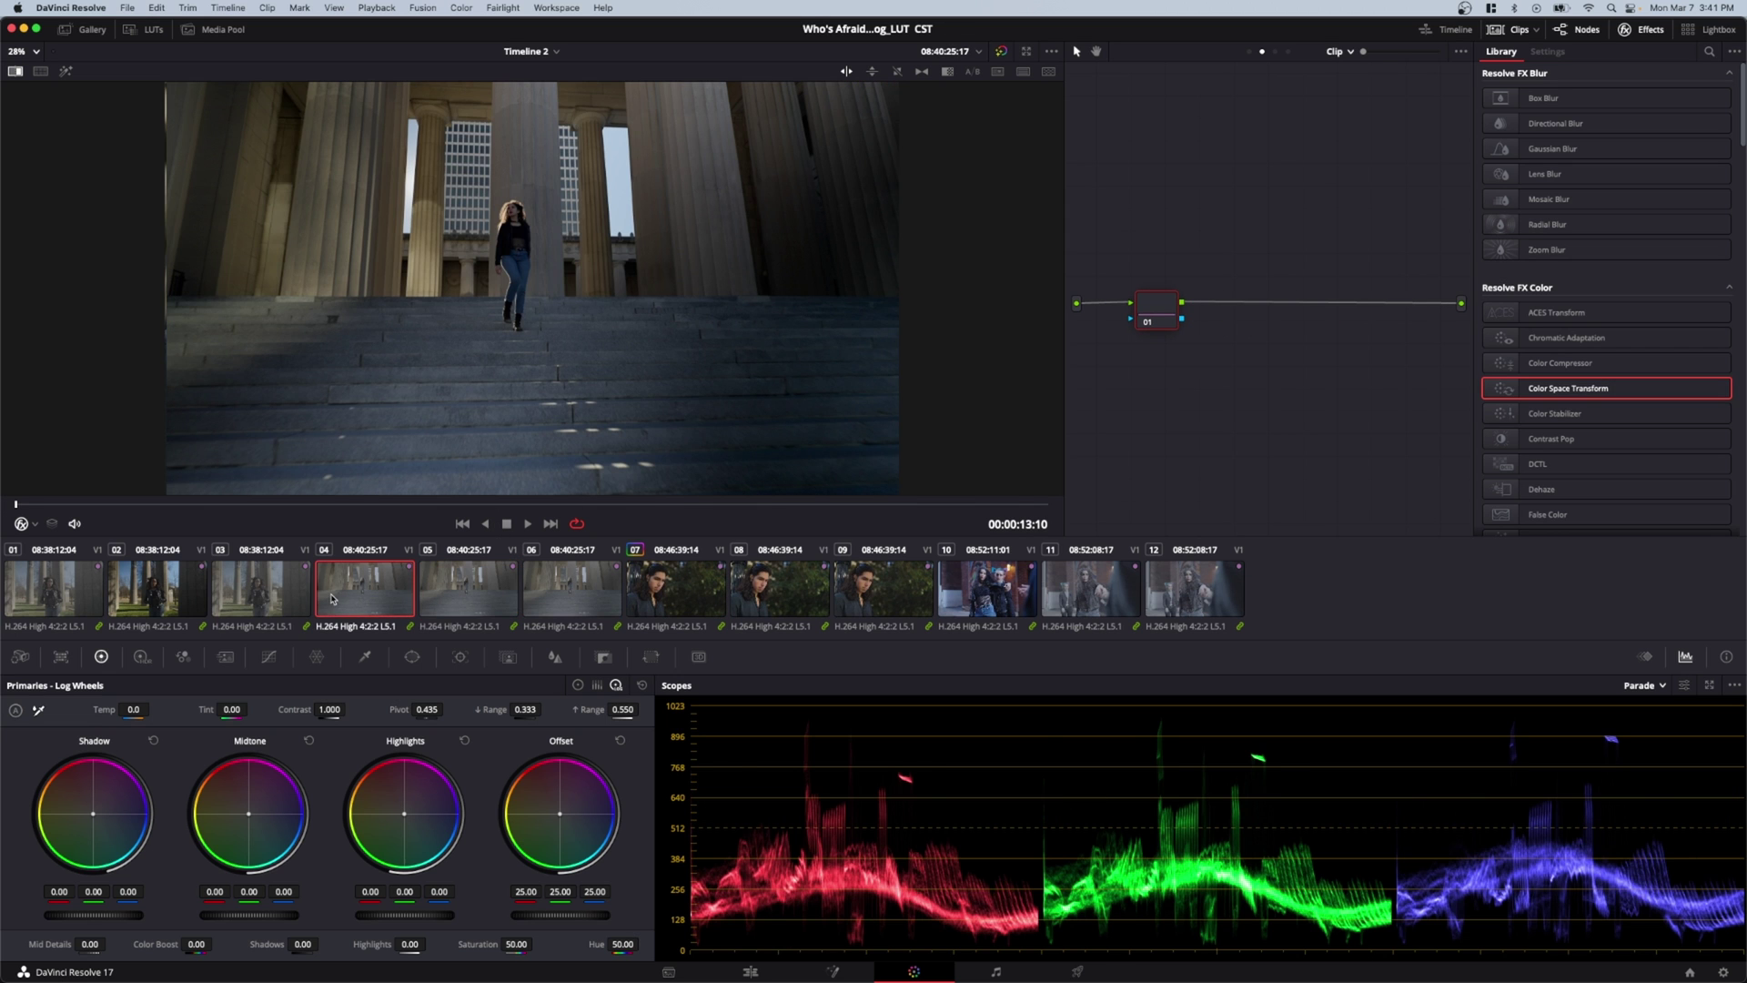
{"action": "left_click", "coordinate": [267, 599]}
{"action": "left_click", "coordinate": [165, 599]}
{"action": "left_click", "coordinate": [97, 597]}
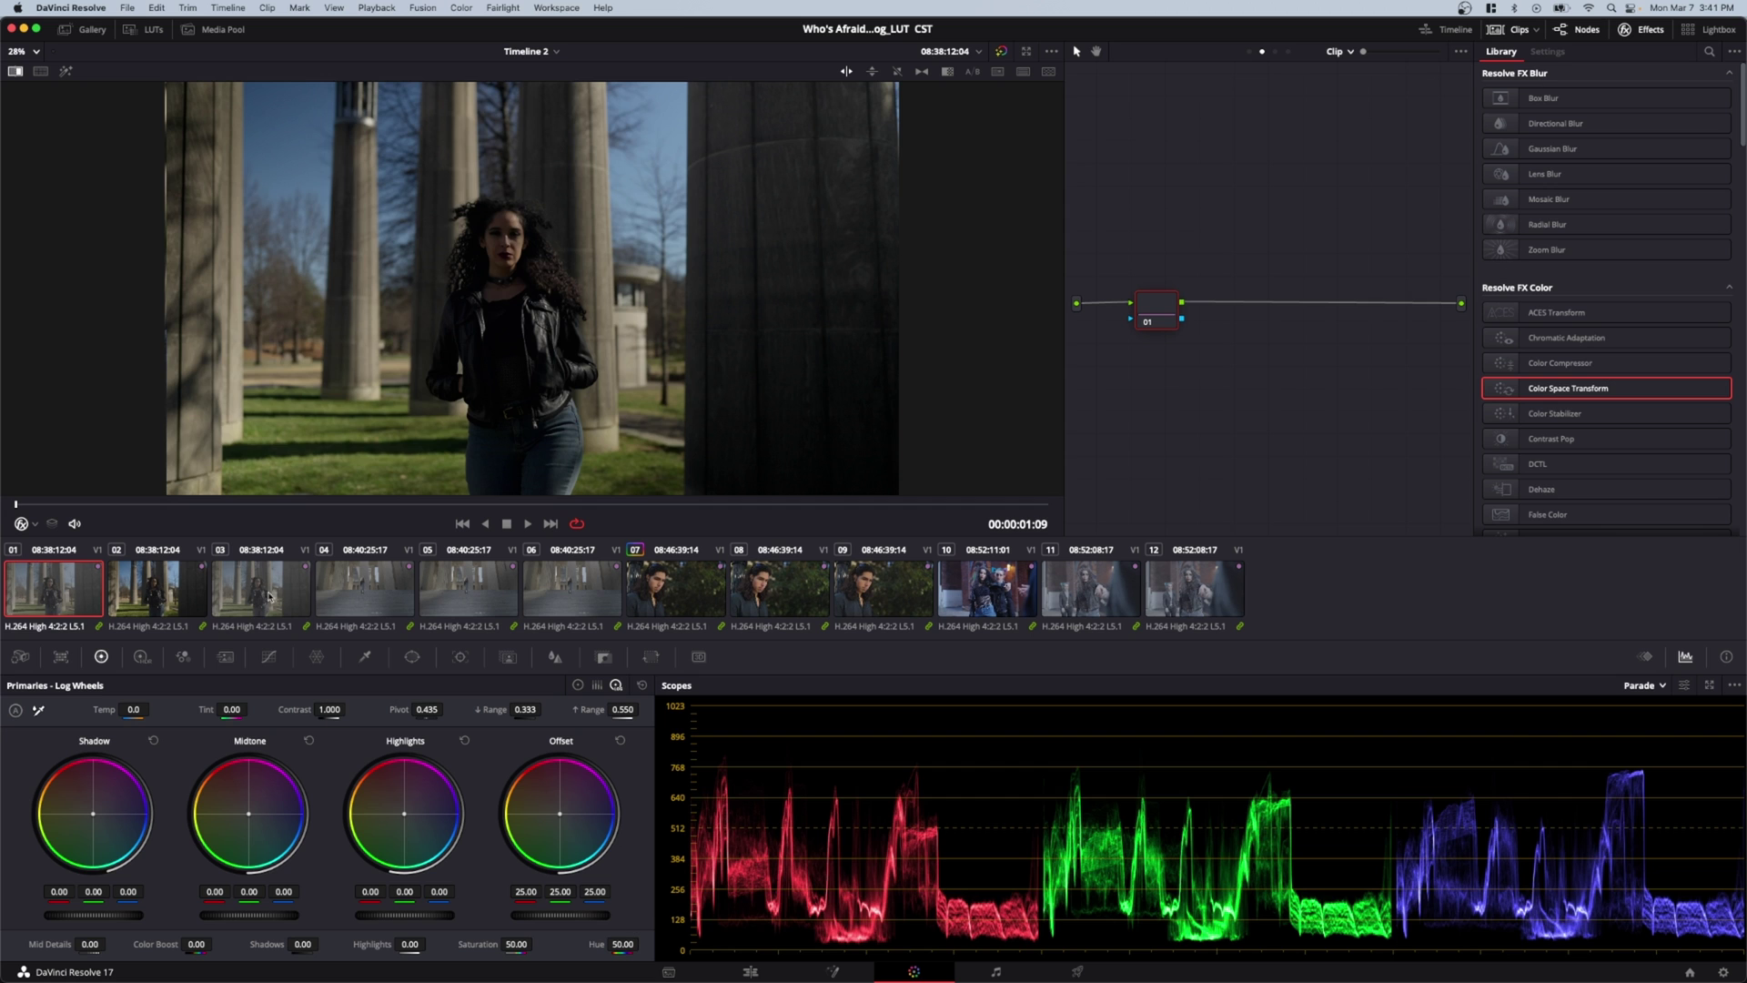
{"action": "left_click", "coordinate": [264, 591]}
{"action": "left_click", "coordinate": [364, 591]}
{"action": "left_click", "coordinate": [464, 592]}
{"action": "left_click", "coordinate": [564, 589]}
{"action": "left_click", "coordinate": [775, 587]}
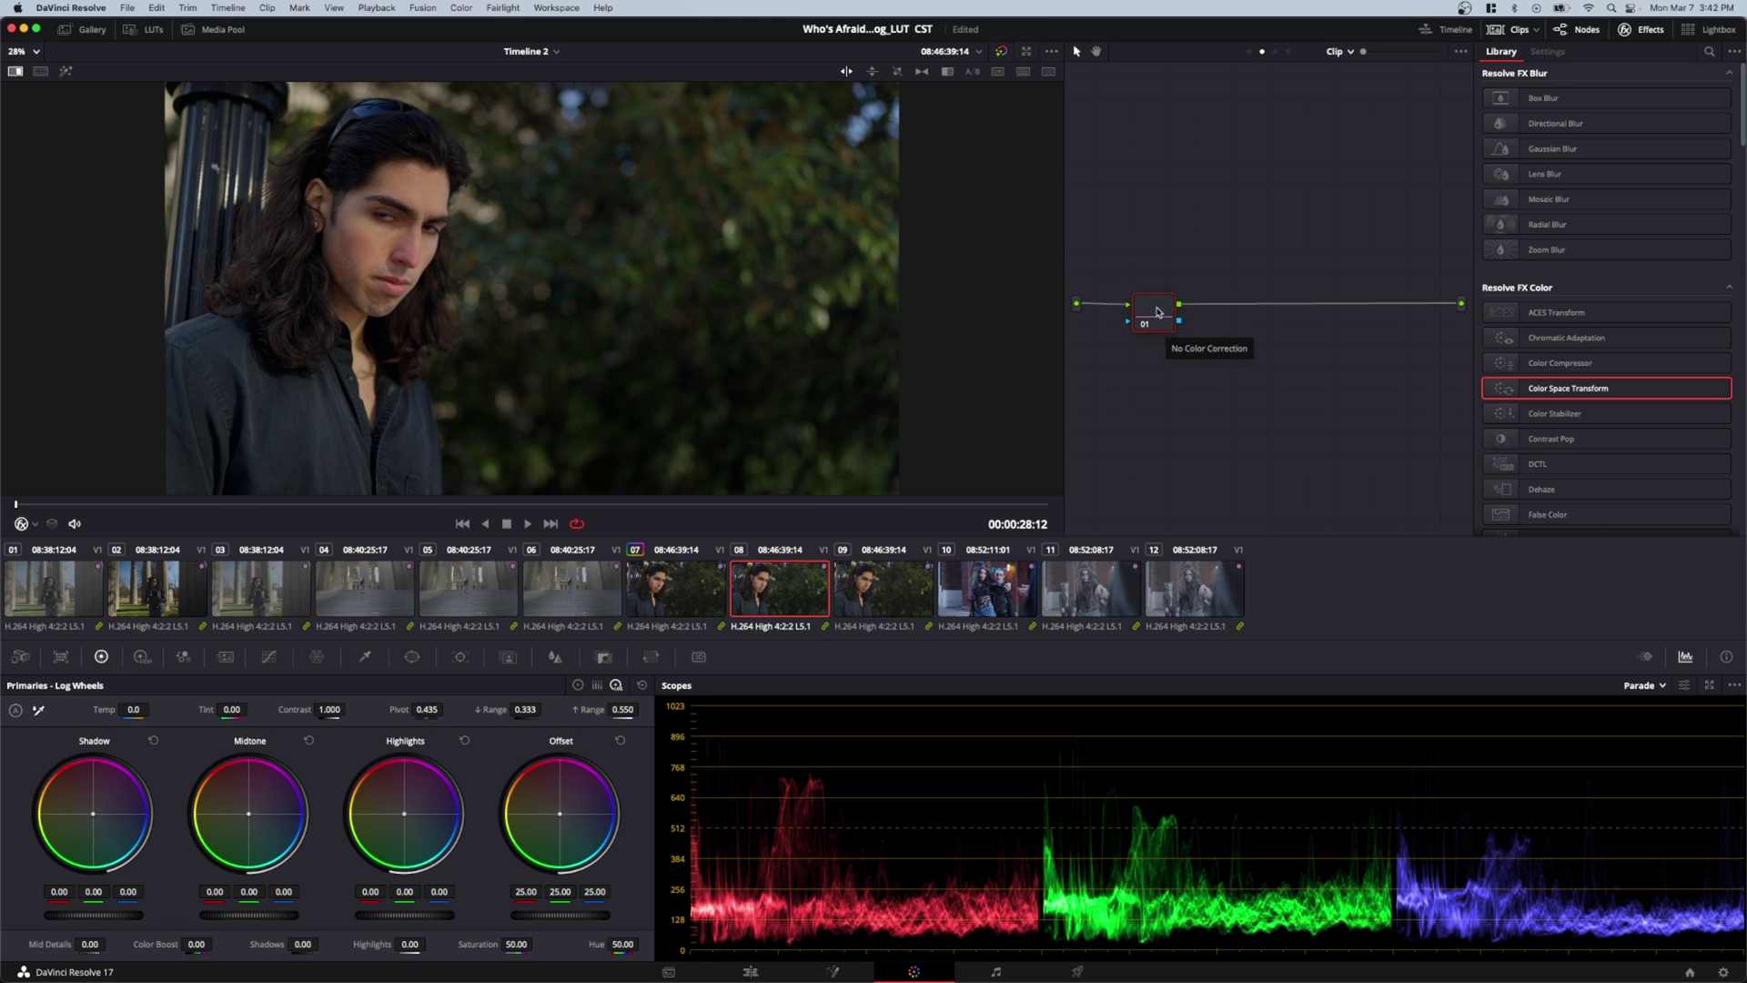
- Nudge node 01 slightly right and back into place, then bring up Project Settings
{"action": "left_click_drag", "start_coordinate": [1159, 315], "coordinate": [1170, 316]}
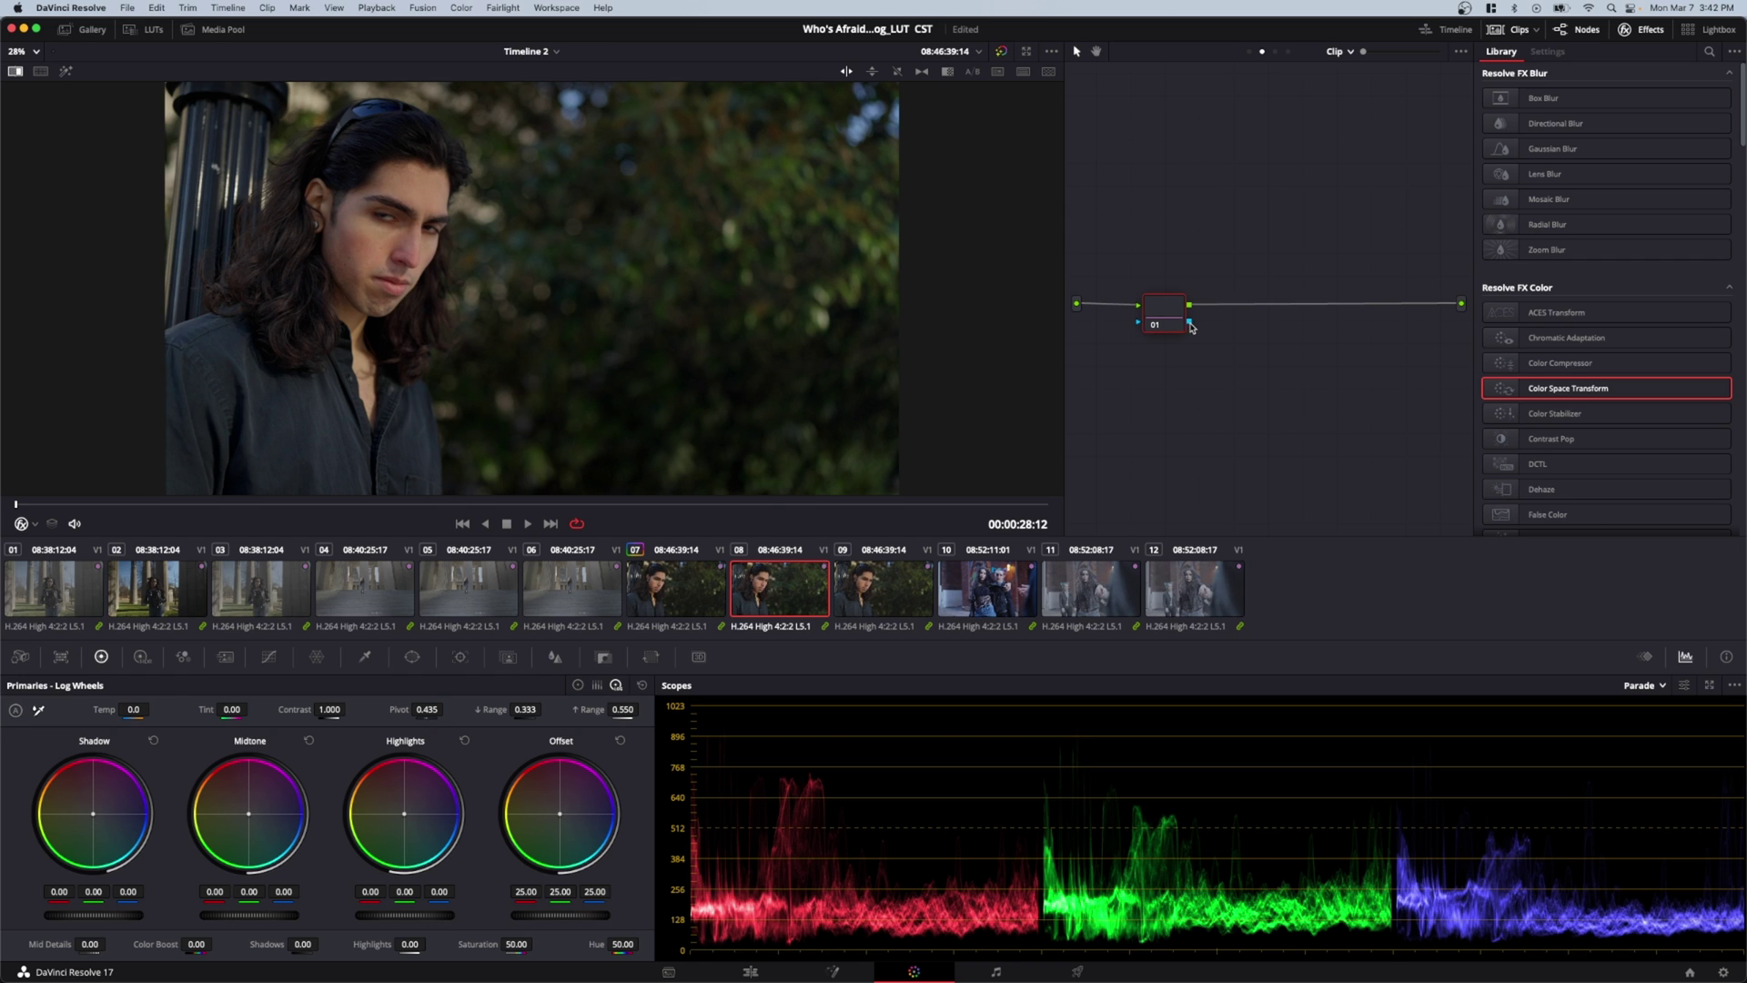
{"action": "left_click_drag", "start_coordinate": [1187, 323], "coordinate": [1173, 318]}
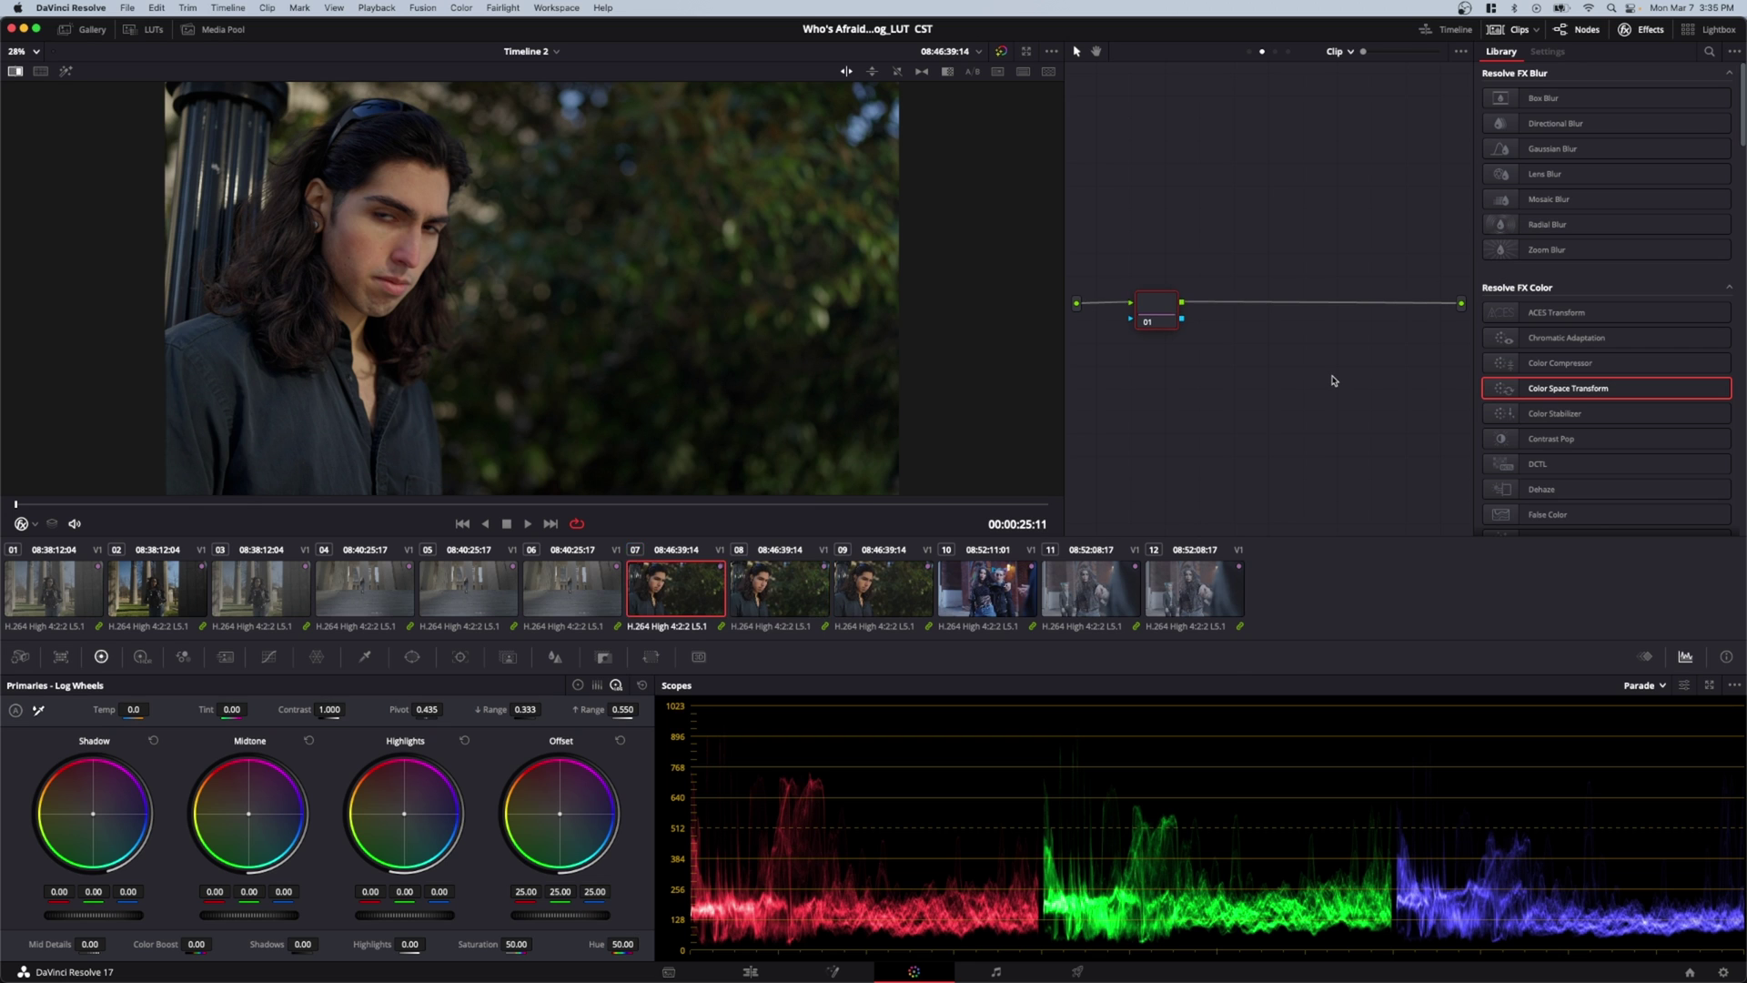
{"action": "key", "text": "shift+9"}
- Set color science to DaVinci YRGB and timeline color space to Rec.709 Gamma 2.4, then save
{"action": "left_click", "coordinate": [919, 194]}
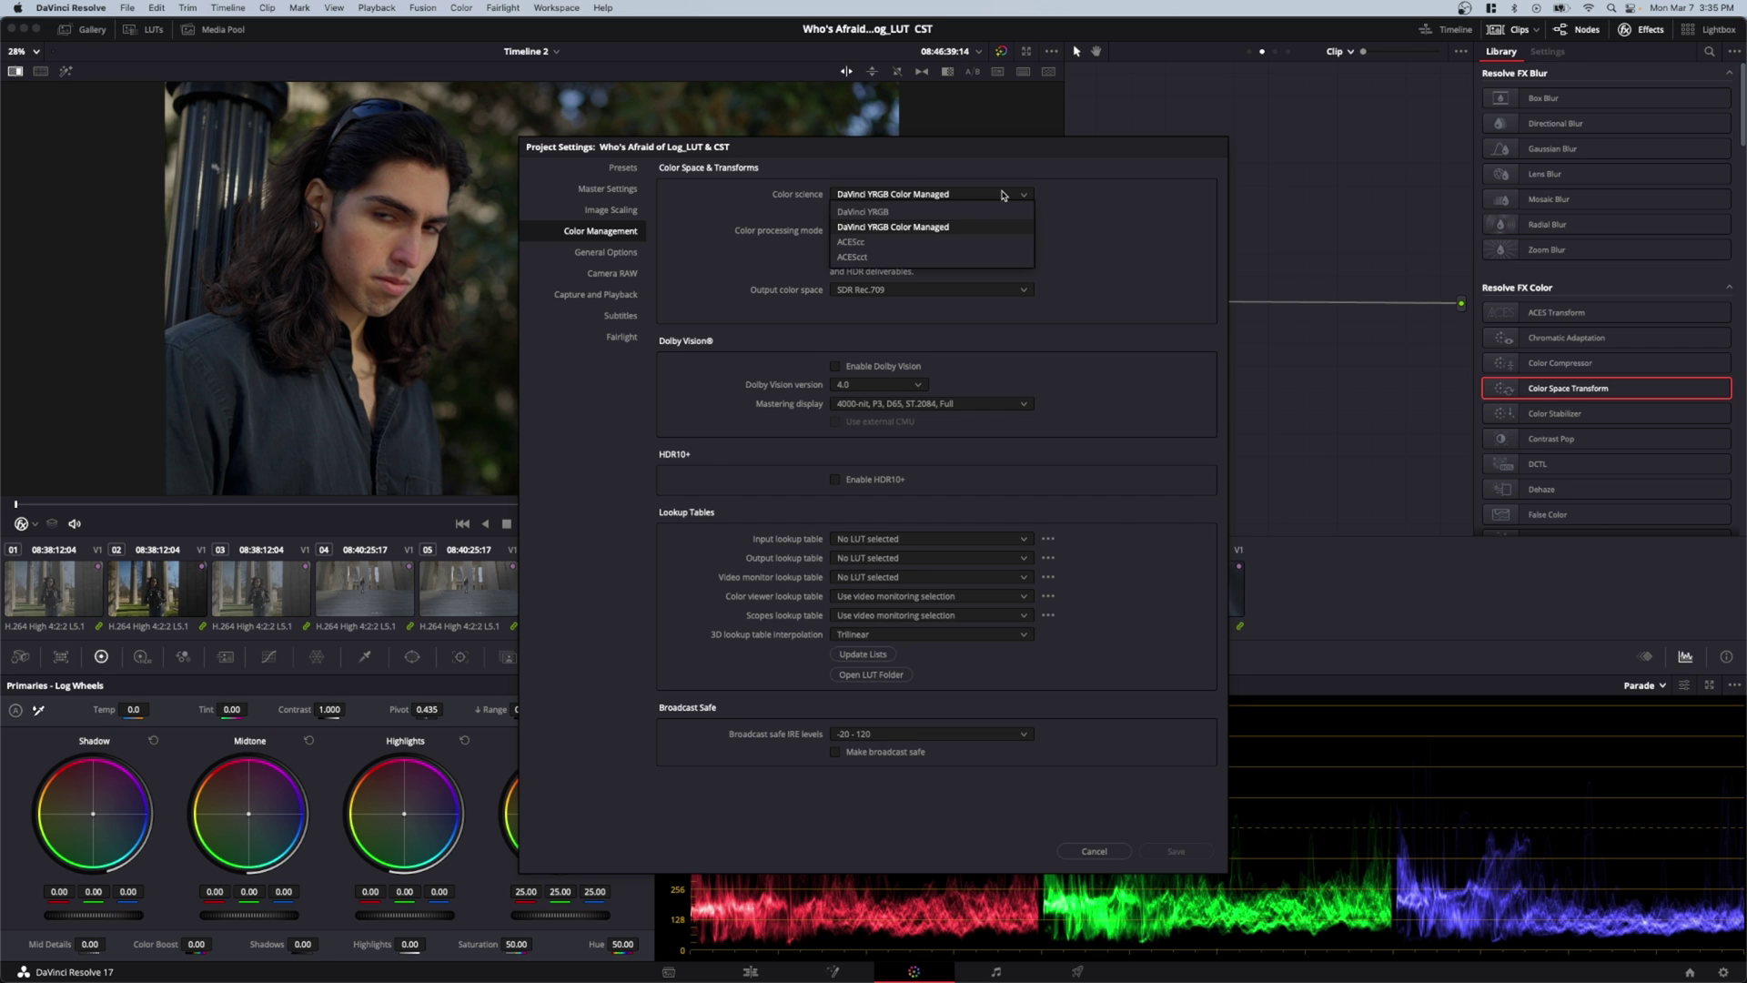
{"action": "left_click", "coordinate": [881, 212]}
{"action": "left_click", "coordinate": [901, 233]}
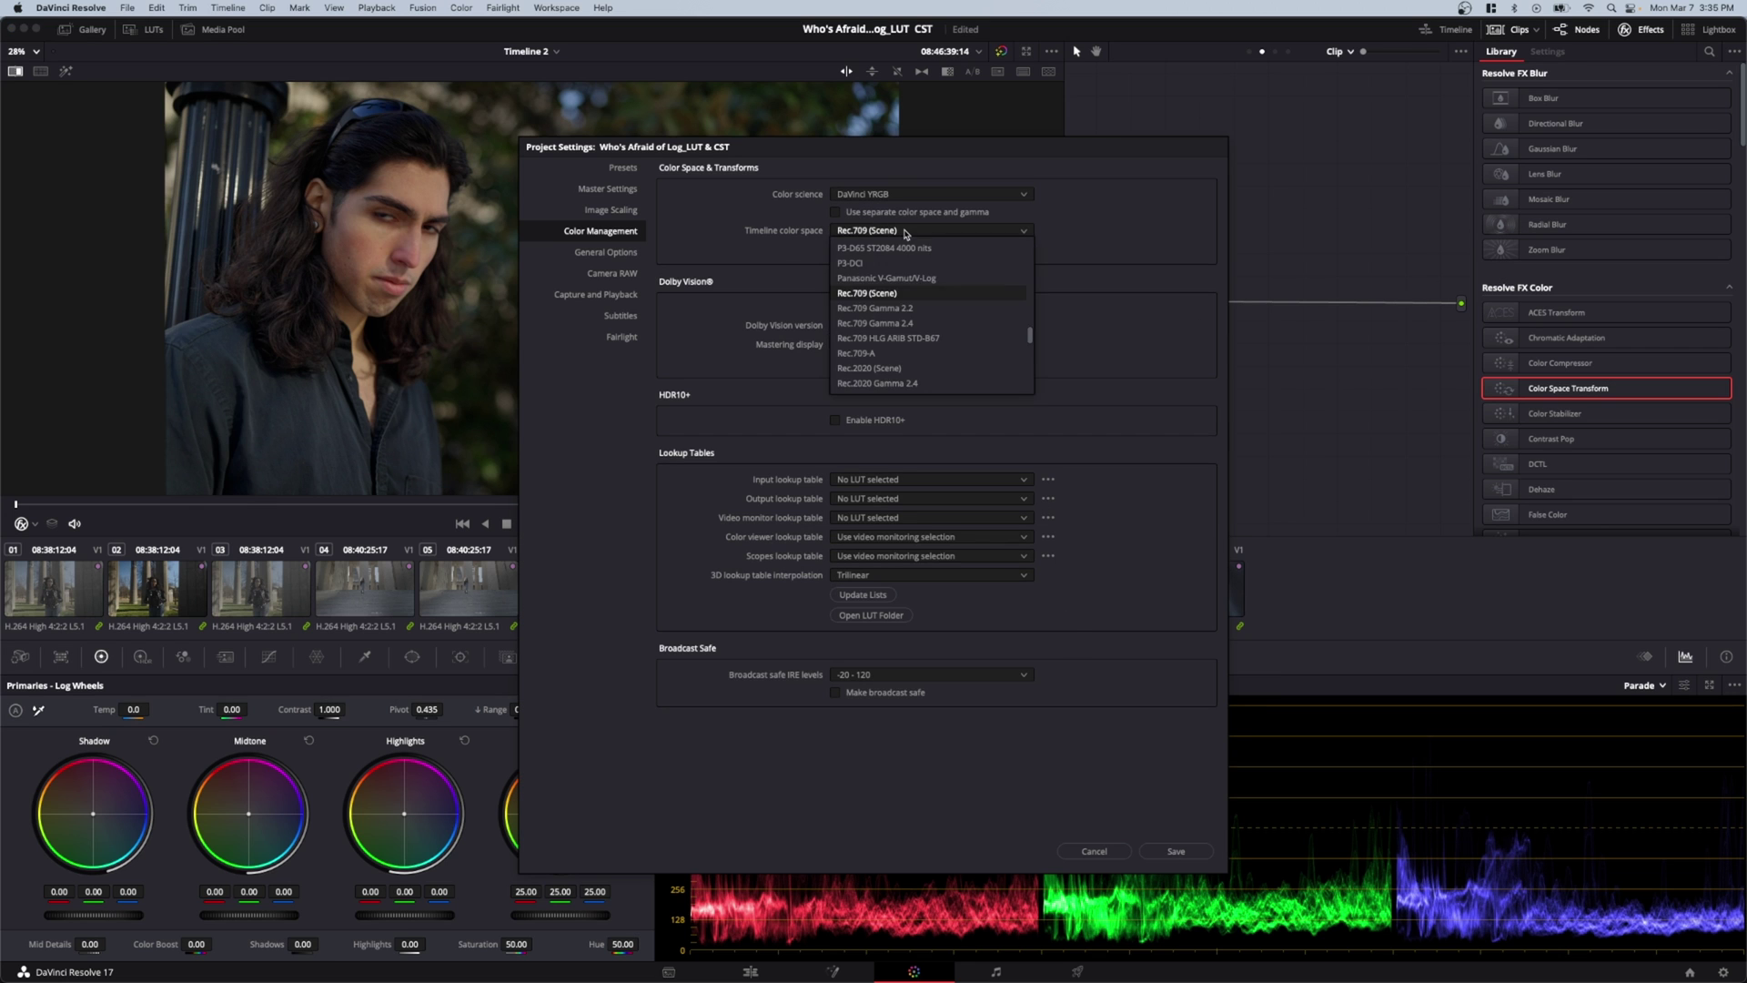
{"action": "left_click", "coordinate": [918, 311]}
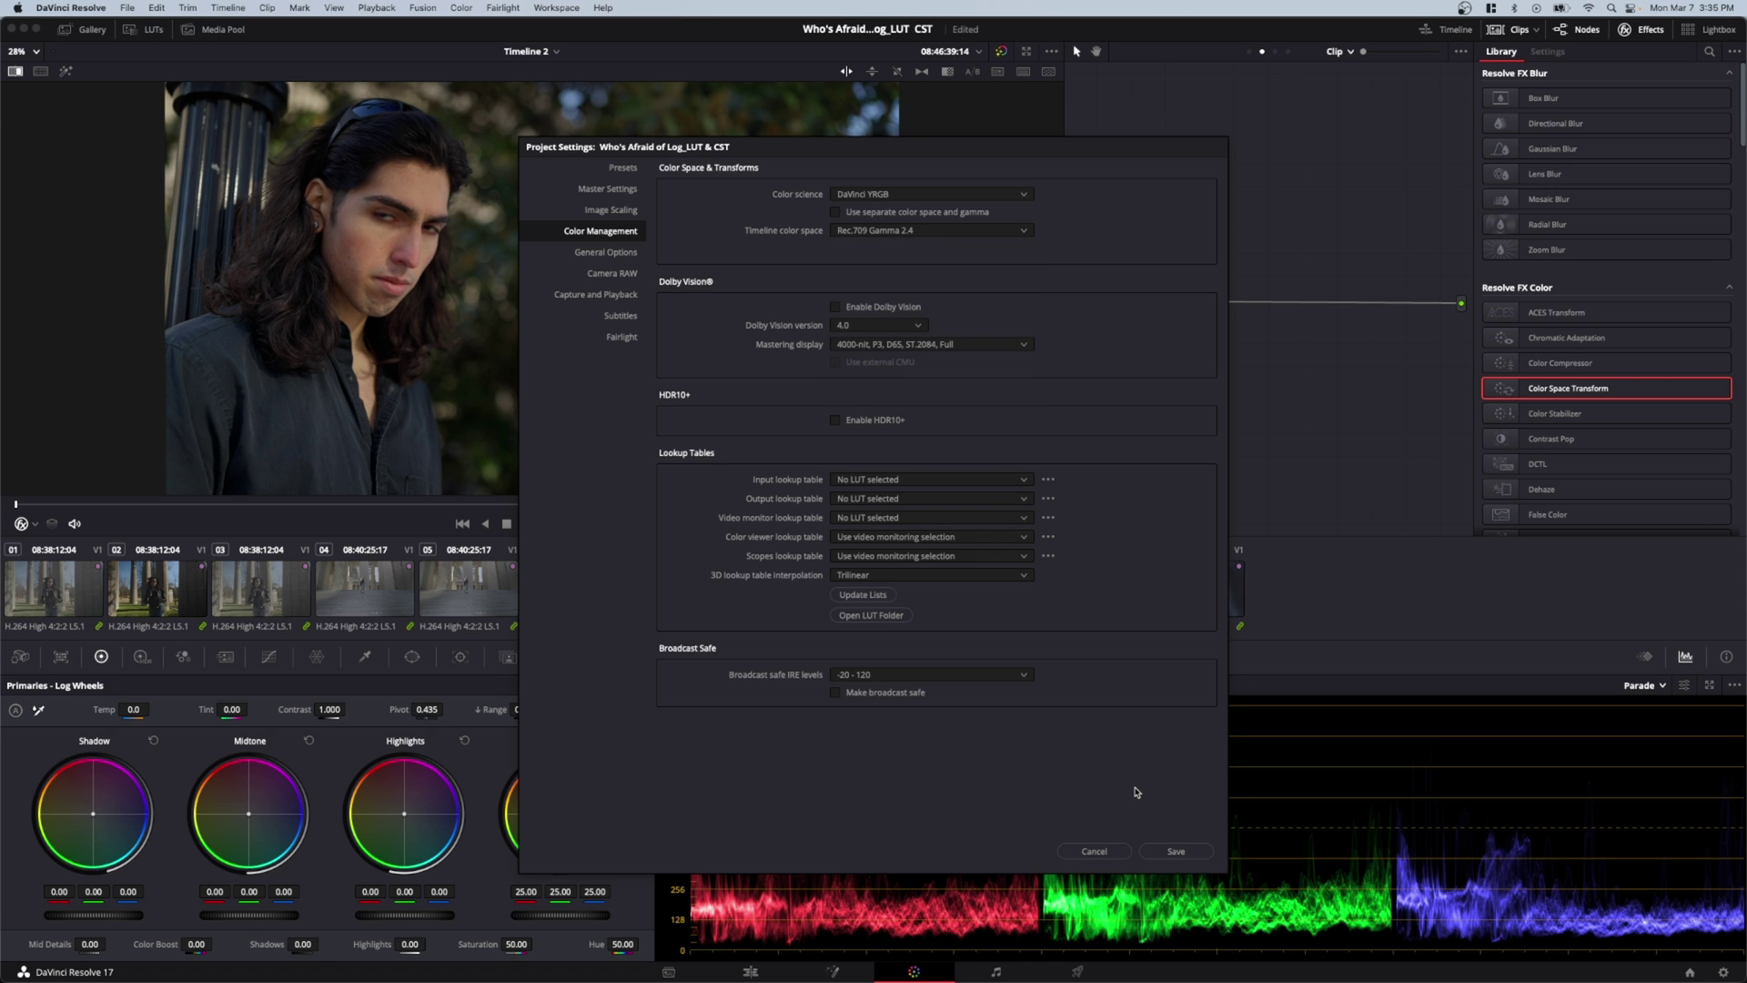
{"action": "left_click", "coordinate": [1167, 849]}
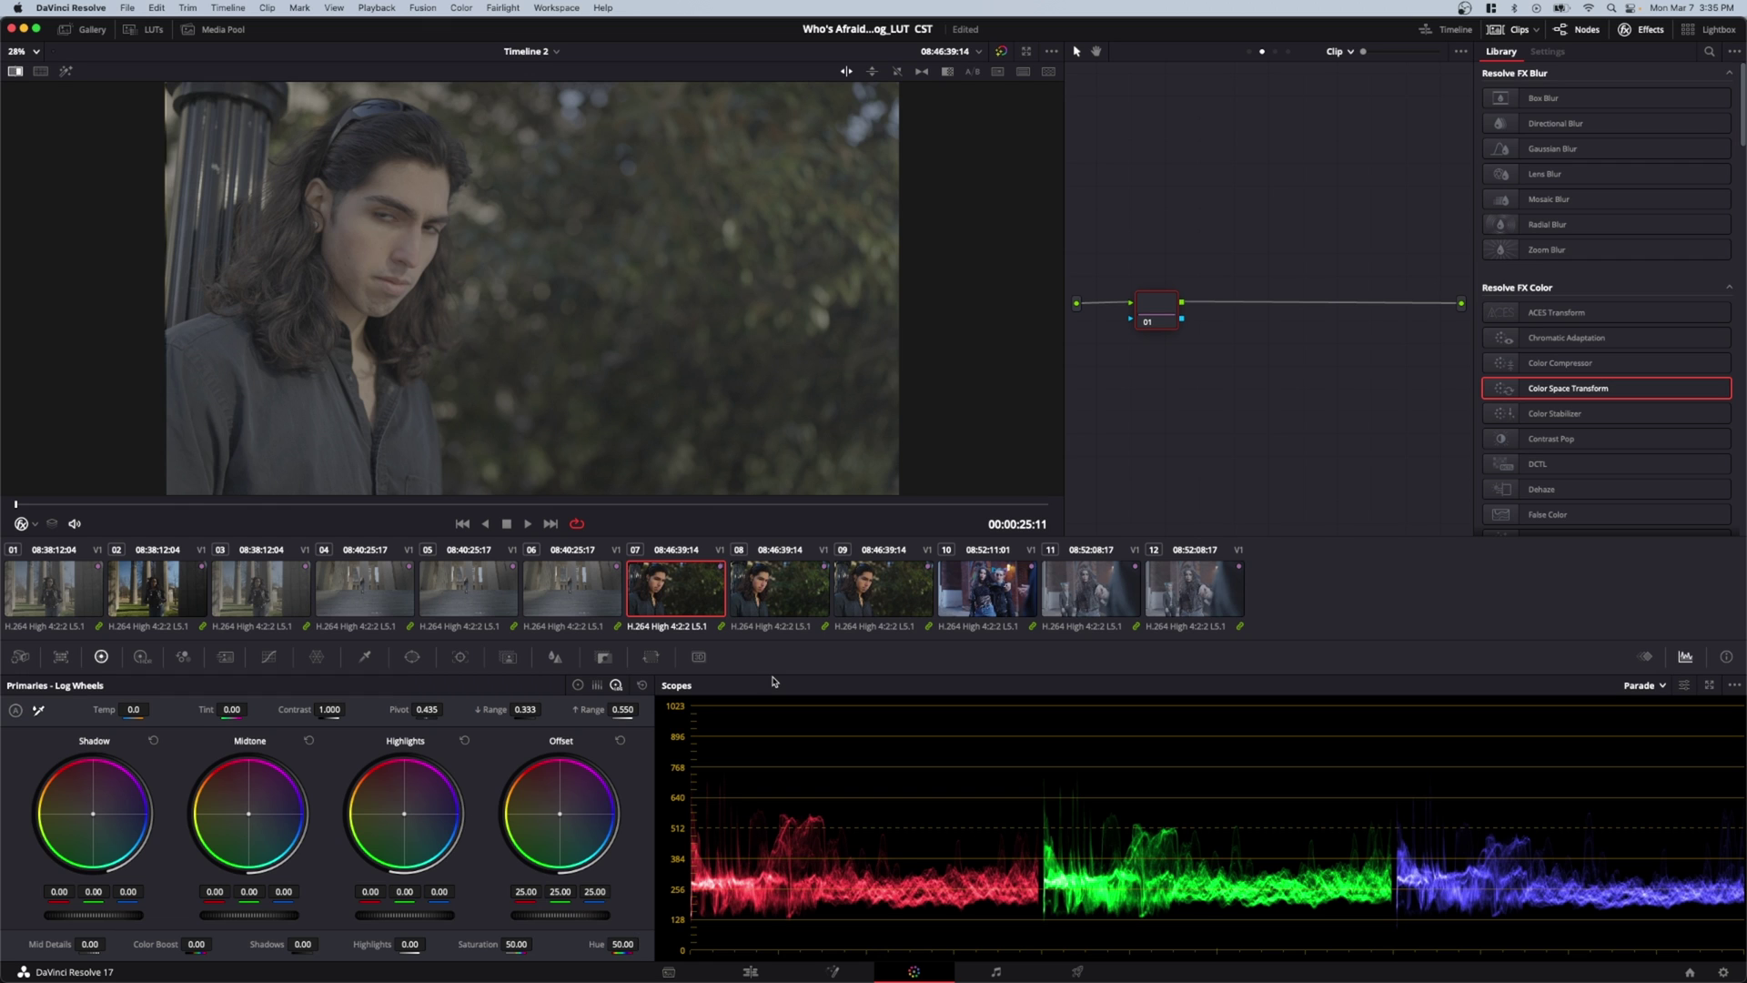
- On the Media page, preview clips C1655, C1679, C1680 and C1676 in the viewer
{"action": "key", "text": "shift+2"}
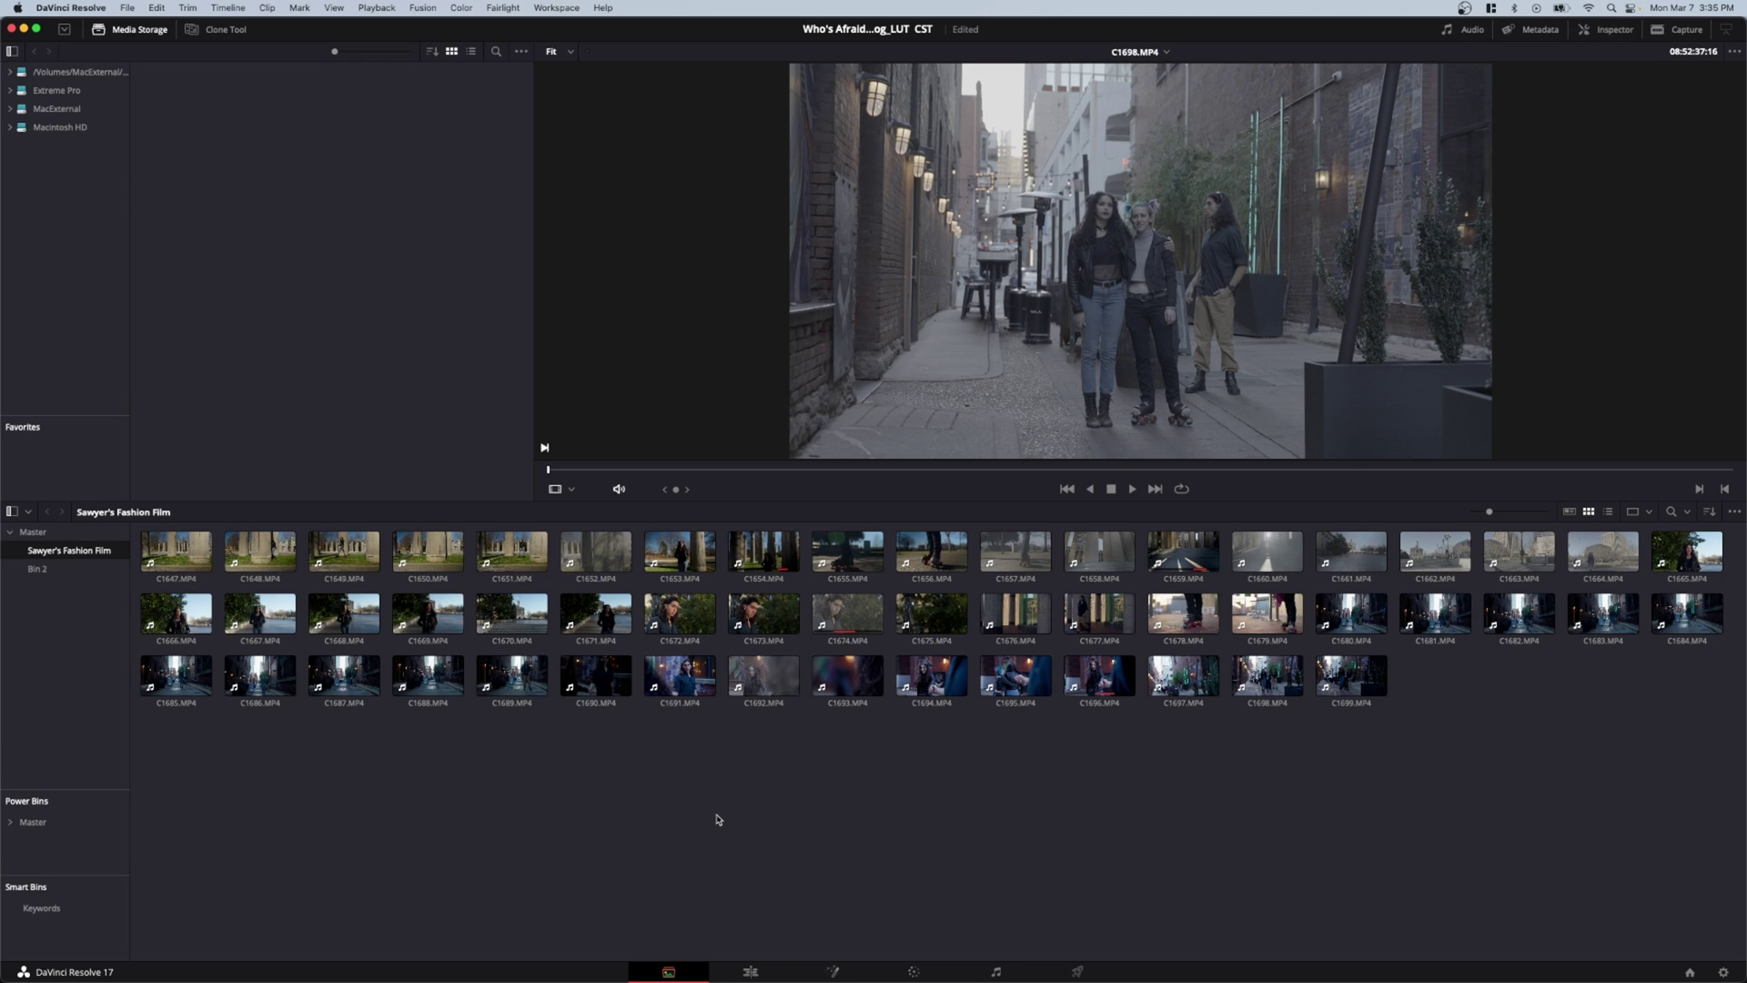
{"action": "left_click", "coordinate": [667, 549]}
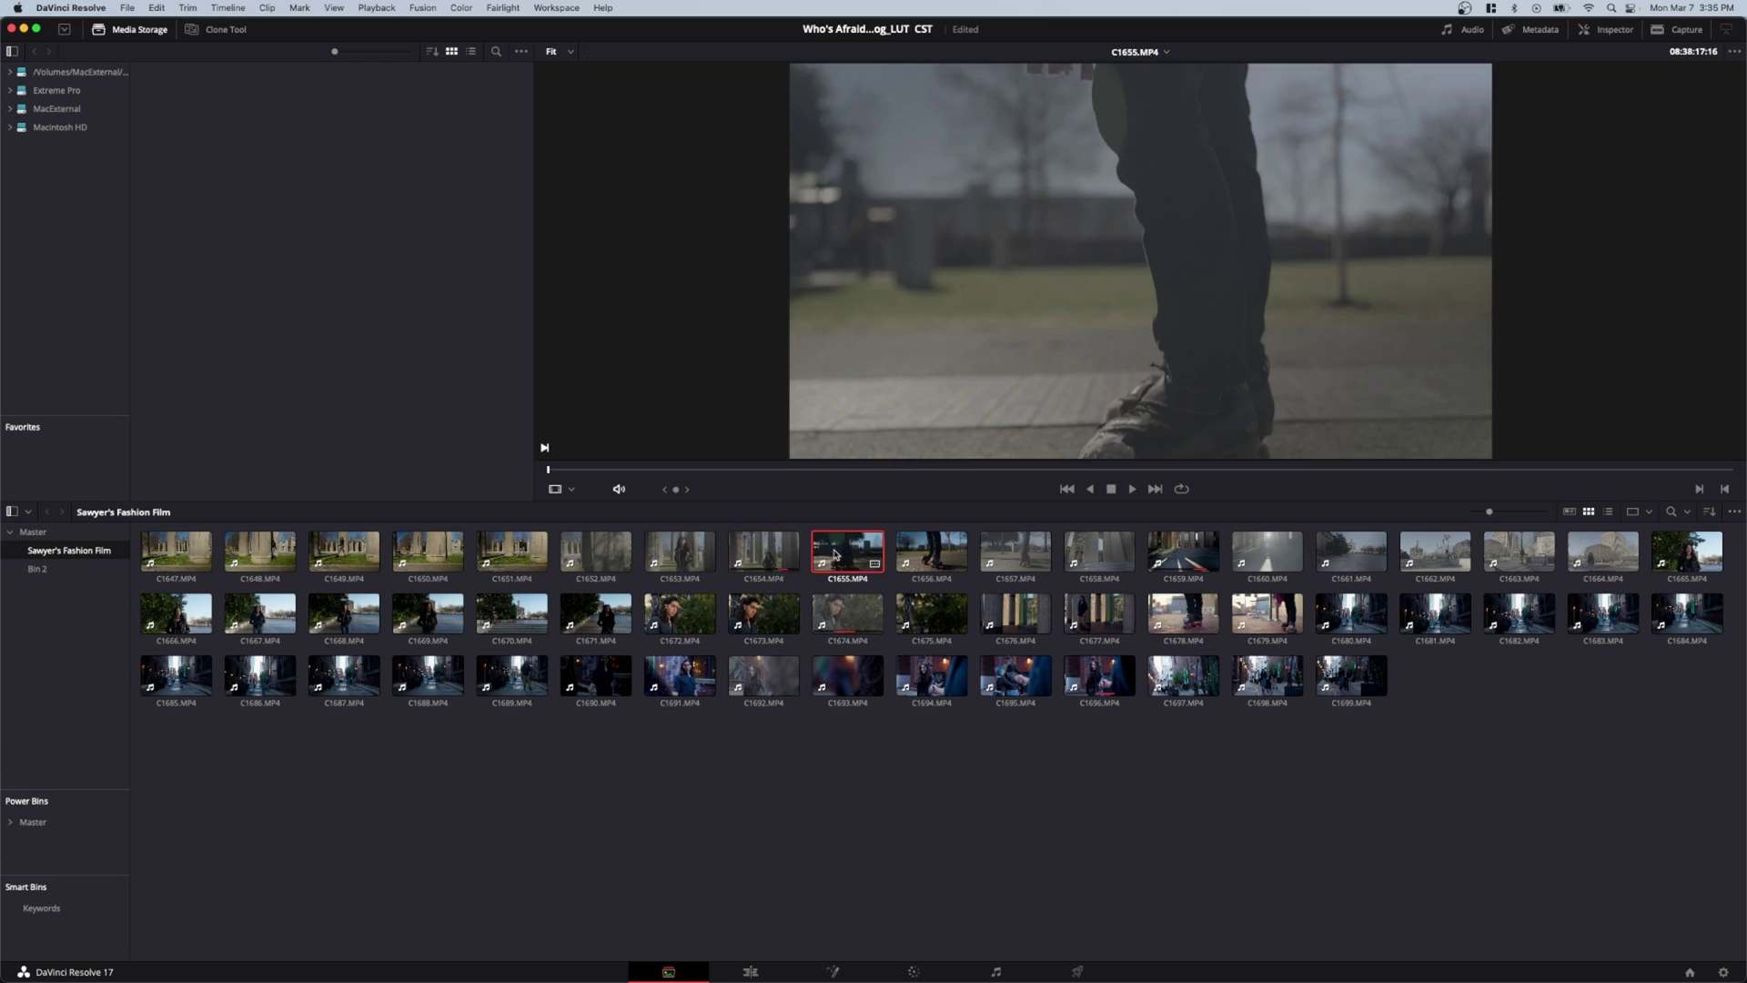
{"action": "left_click", "coordinate": [1099, 612]}
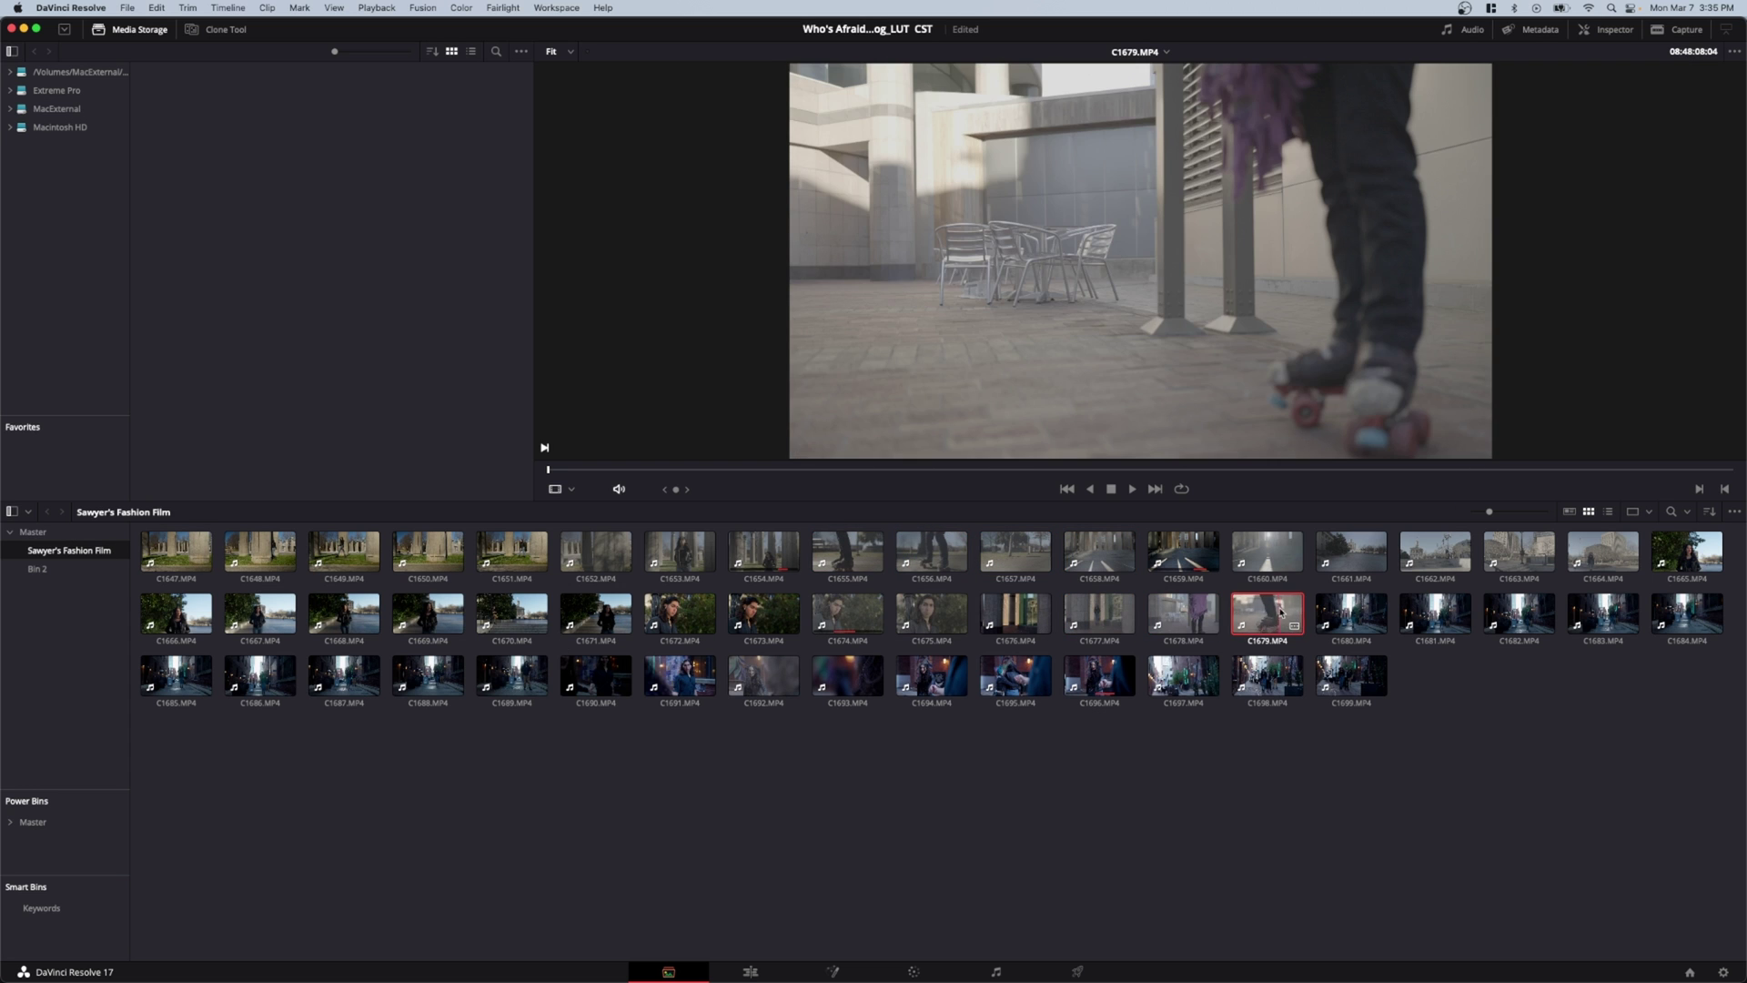
{"action": "left_click", "coordinate": [1351, 612]}
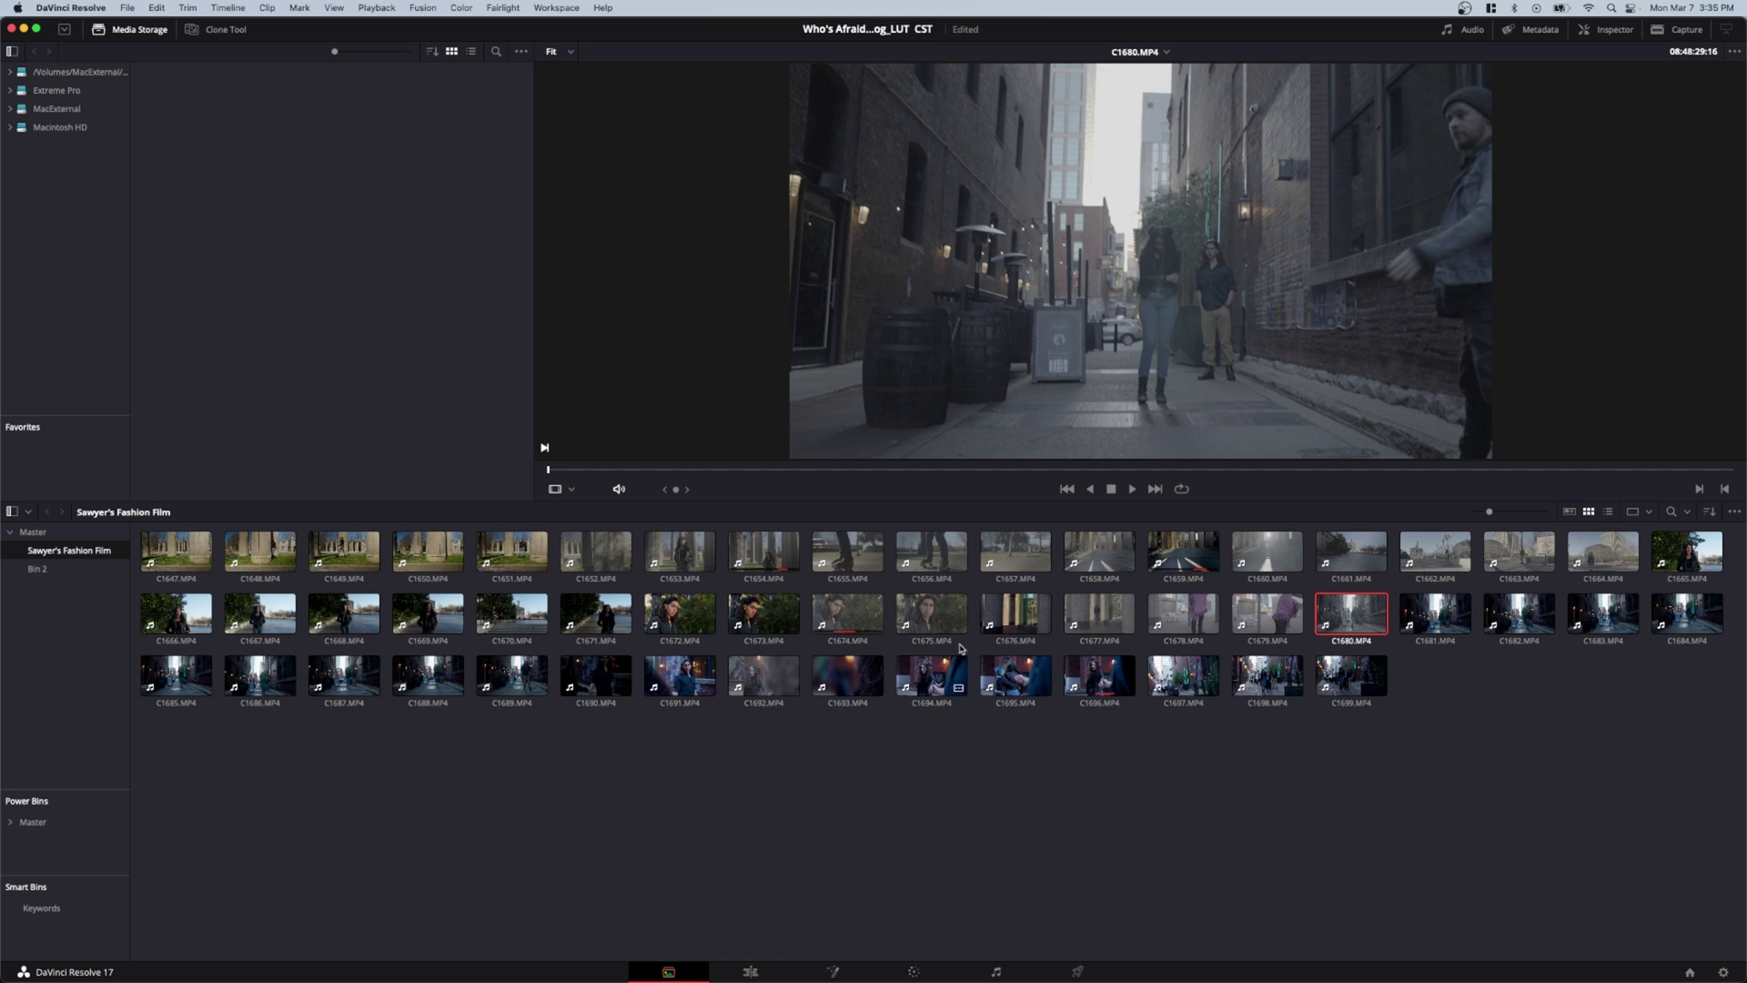
{"action": "left_click", "coordinate": [1016, 612]}
- Switch the project color science to DaVinci YRGB Color Managed and save the settings
{"action": "key", "text": "shift+9"}
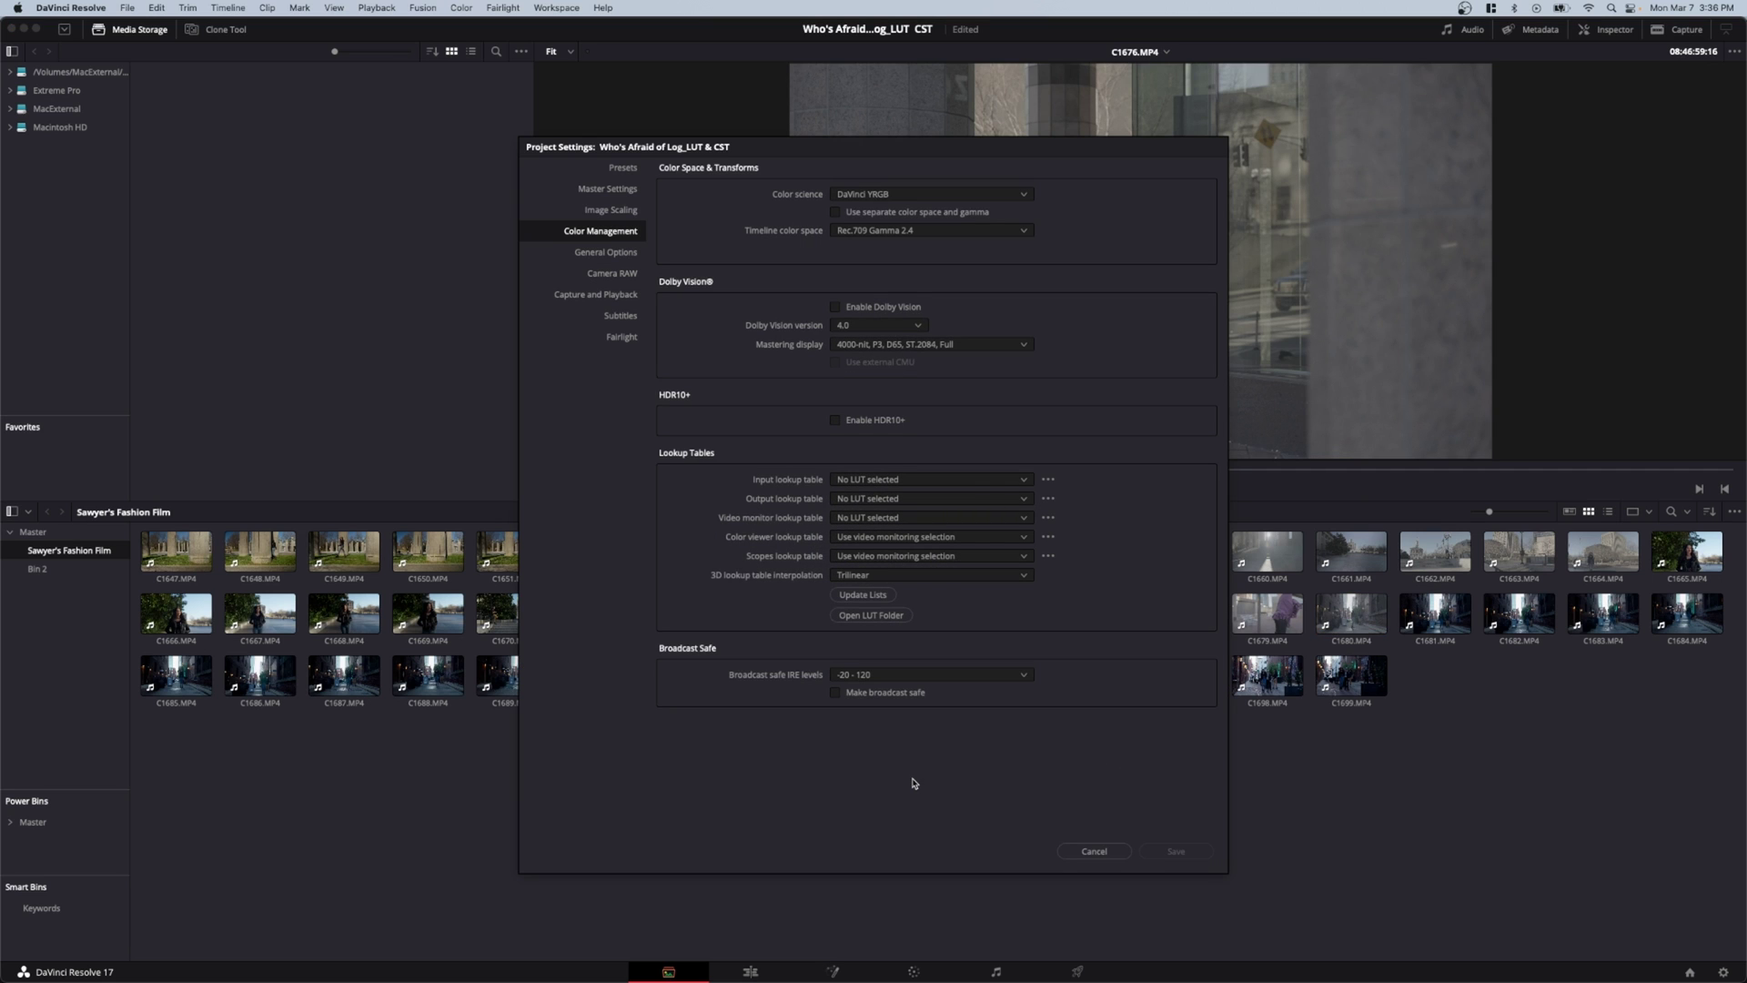
{"action": "left_click", "coordinate": [1017, 192]}
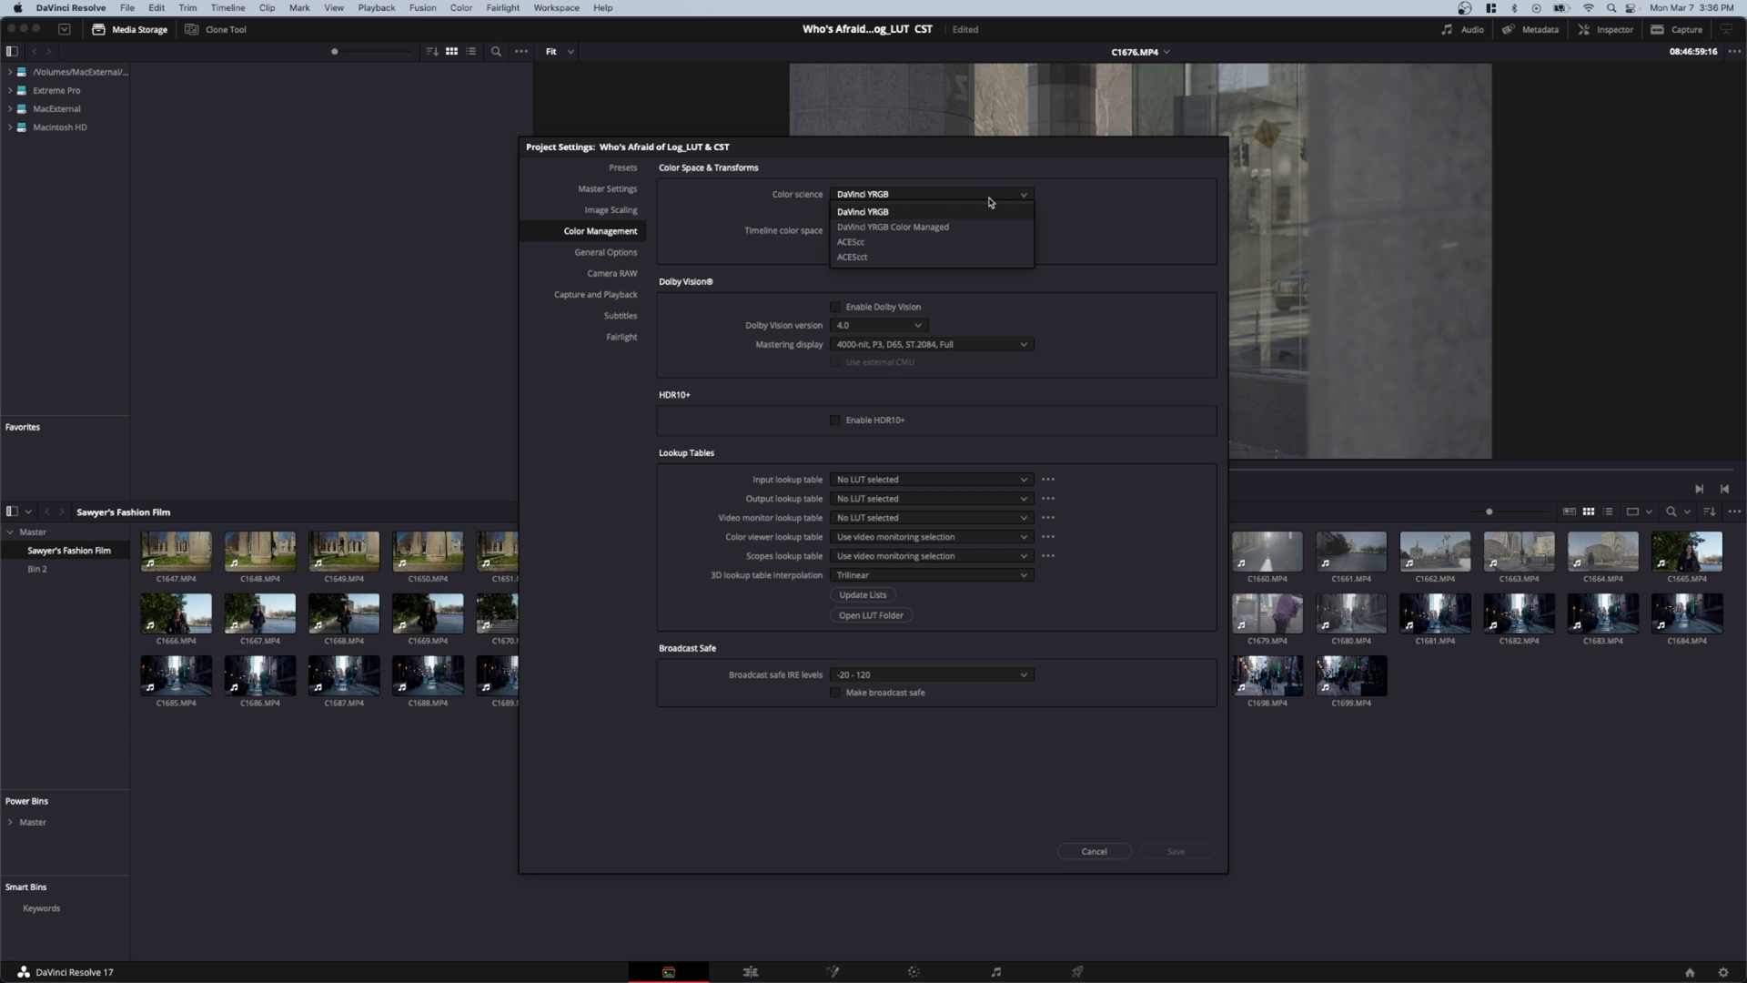
{"action": "left_click", "coordinate": [906, 227]}
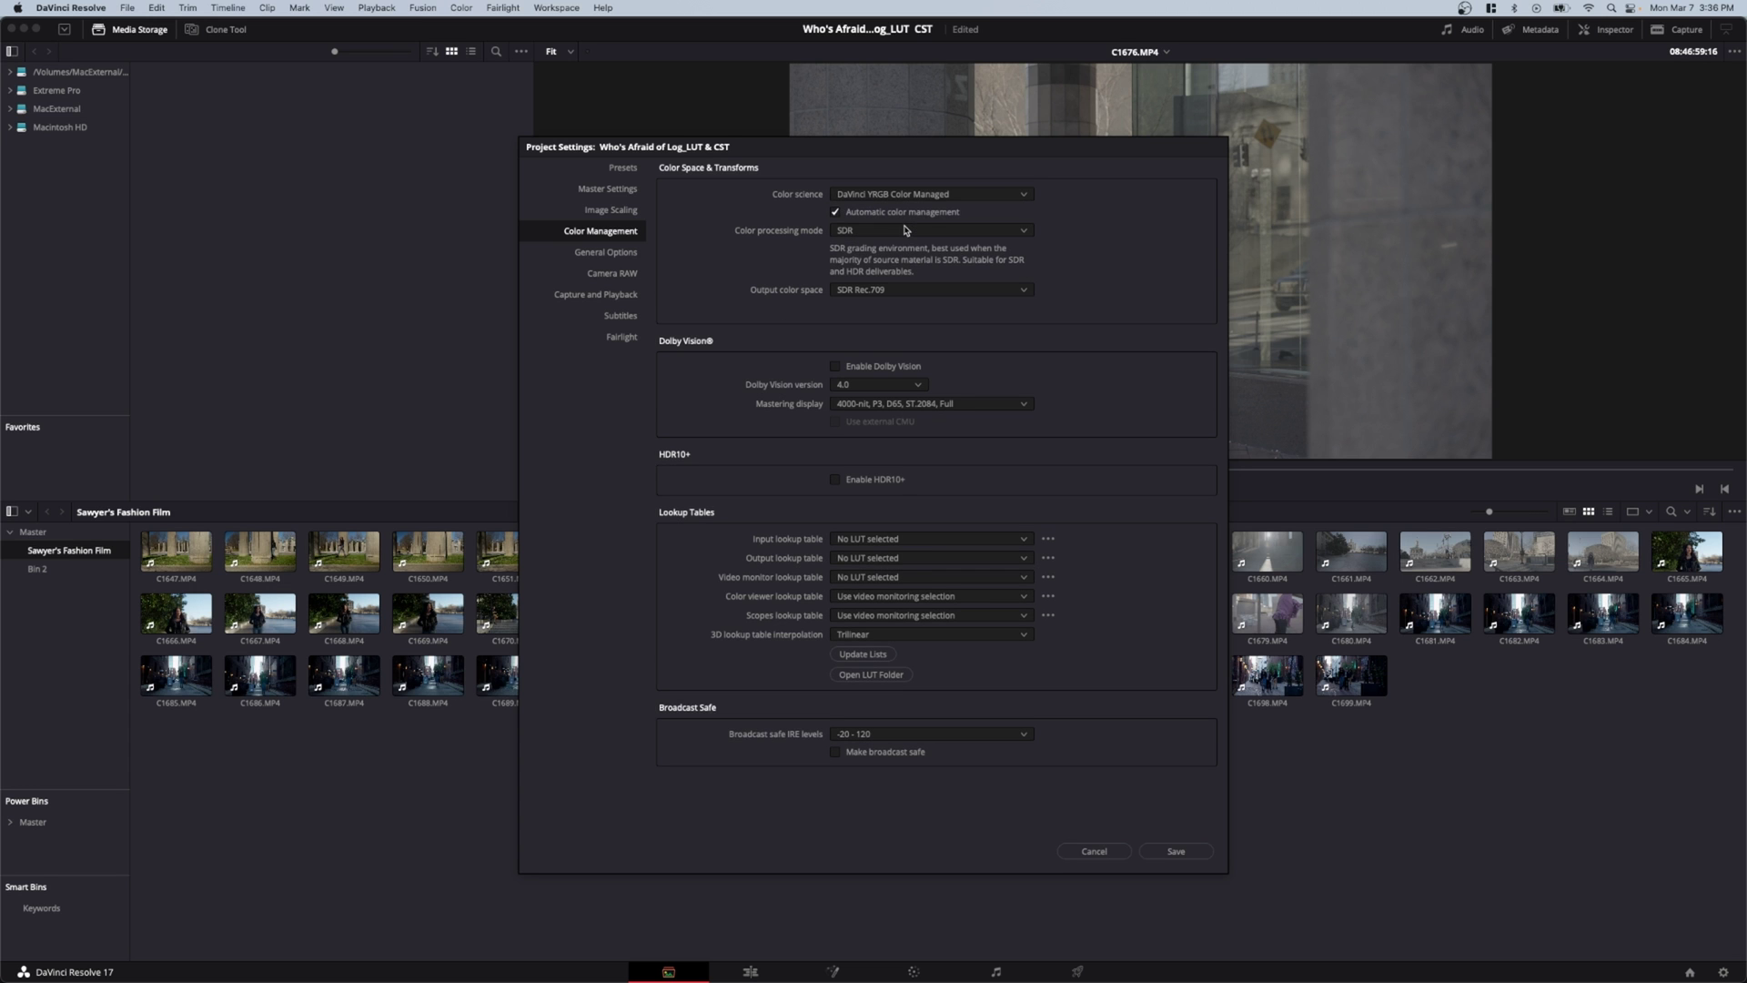
{"action": "left_click", "coordinate": [1176, 851]}
- Check color-managed C1655, scrubbed to the roller skates, and C1680, then go to the Edit page
{"action": "left_click", "coordinate": [824, 535]}
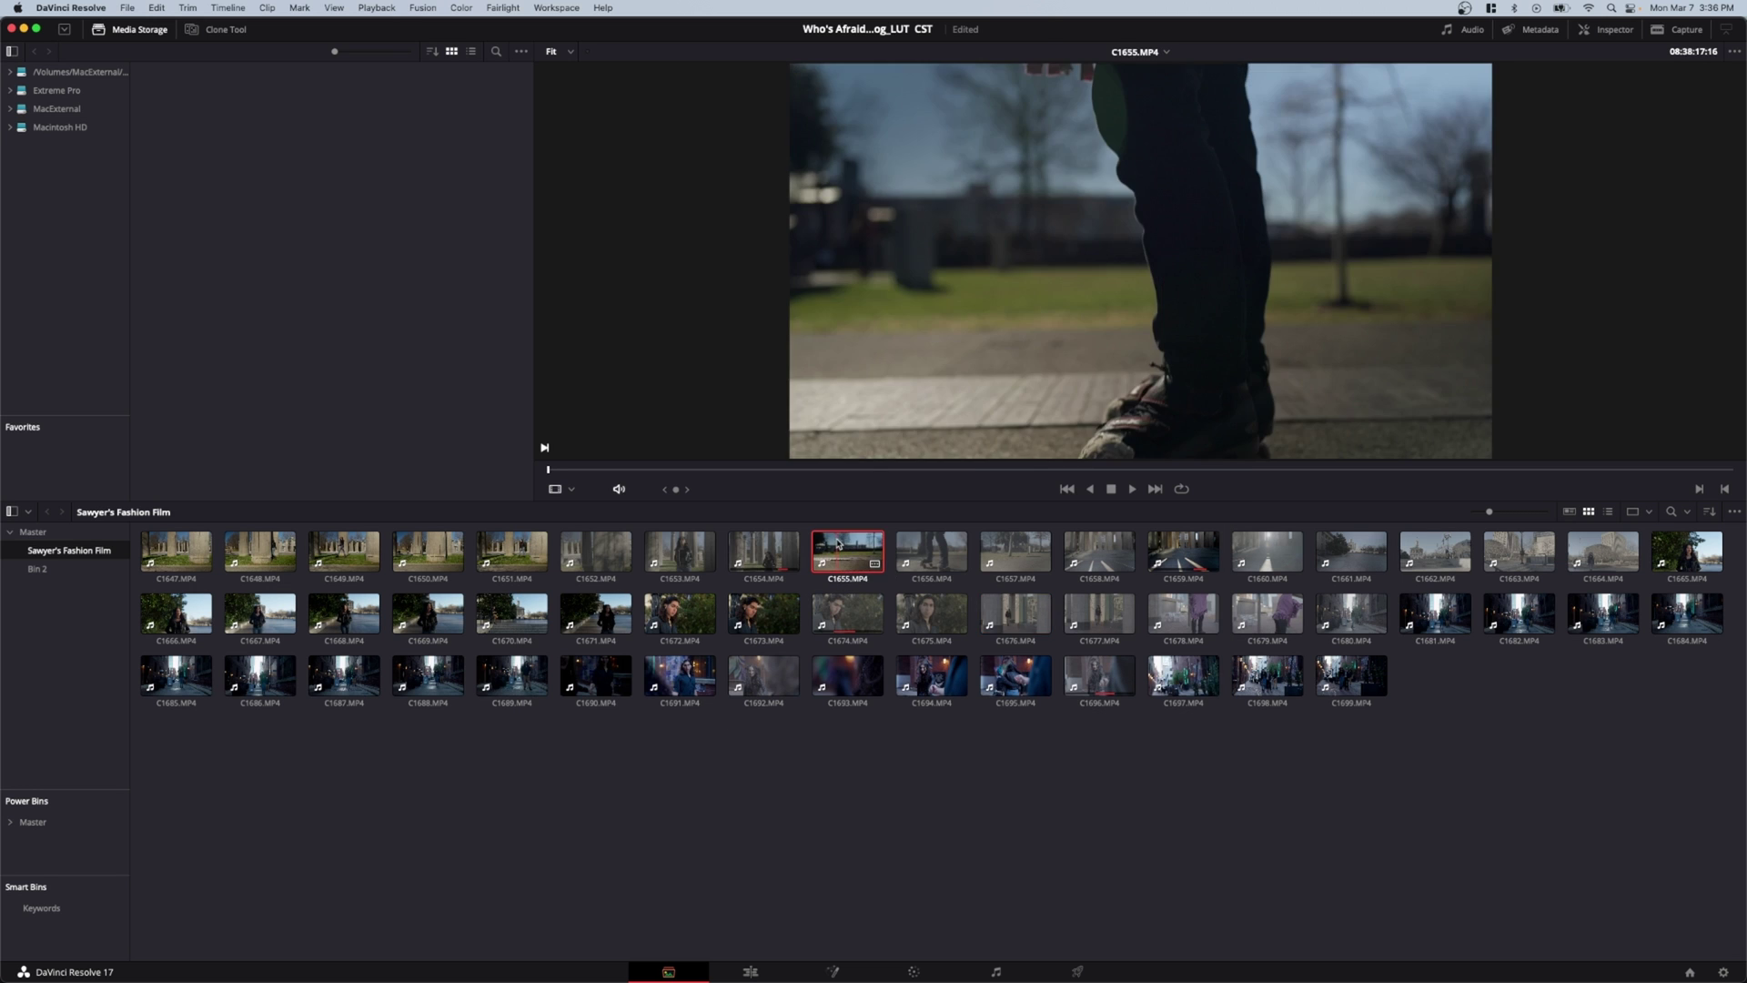
{"action": "left_click", "coordinate": [777, 470]}
{"action": "left_click_drag", "start_coordinate": [797, 477], "coordinate": [1482, 494]}
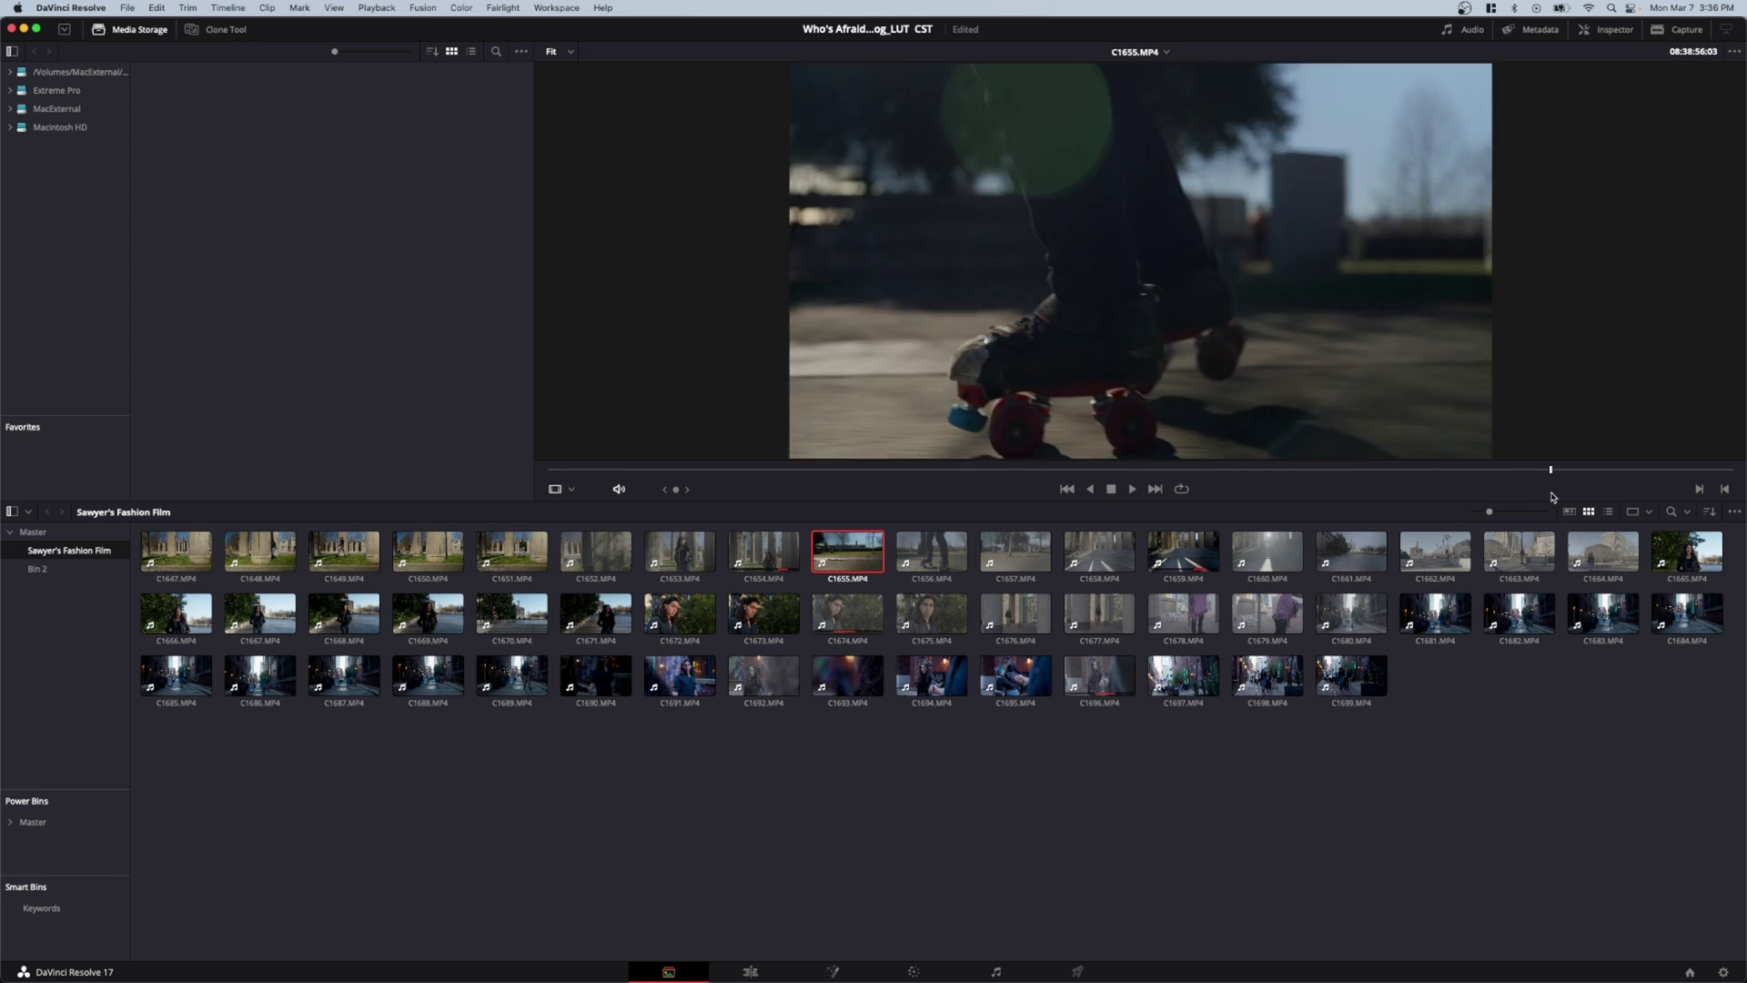
{"action": "left_click", "coordinate": [1352, 613]}
{"action": "left_click", "coordinate": [751, 972]}
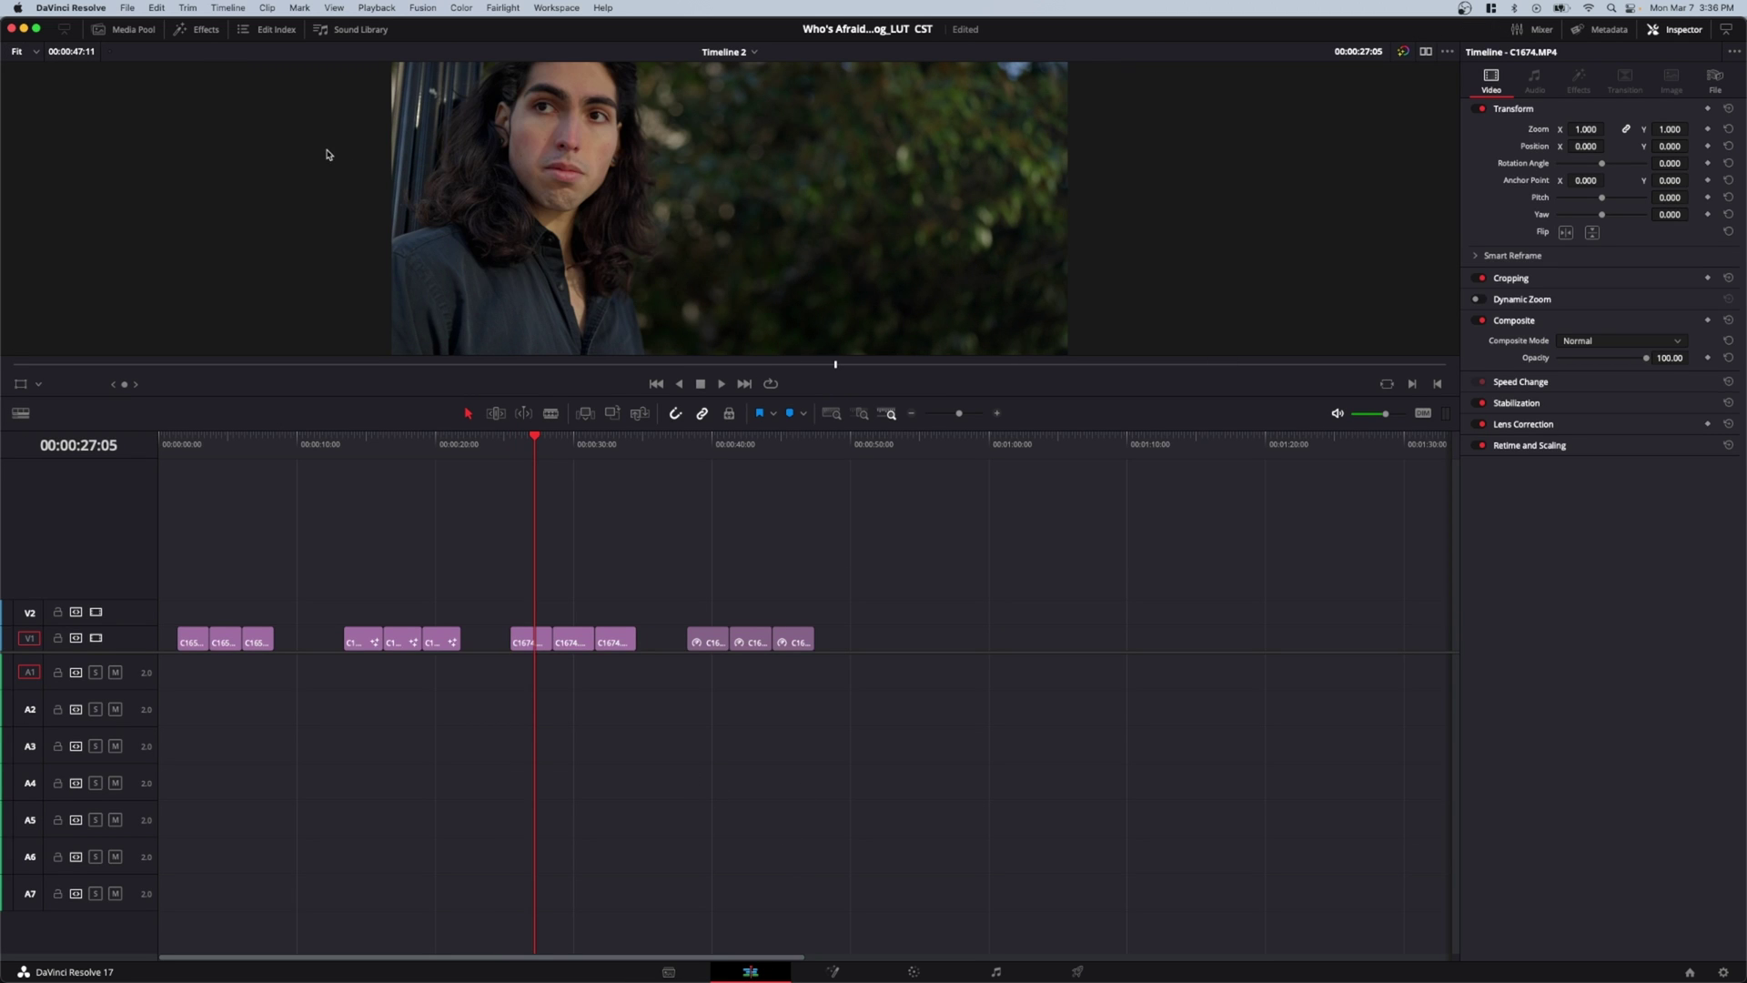
- Enlarge the Edit page viewer, scrub back to the man's frame near 31 seconds, and return to Media
{"action": "left_click_drag", "start_coordinate": [833, 395], "coordinate": [833, 487]}
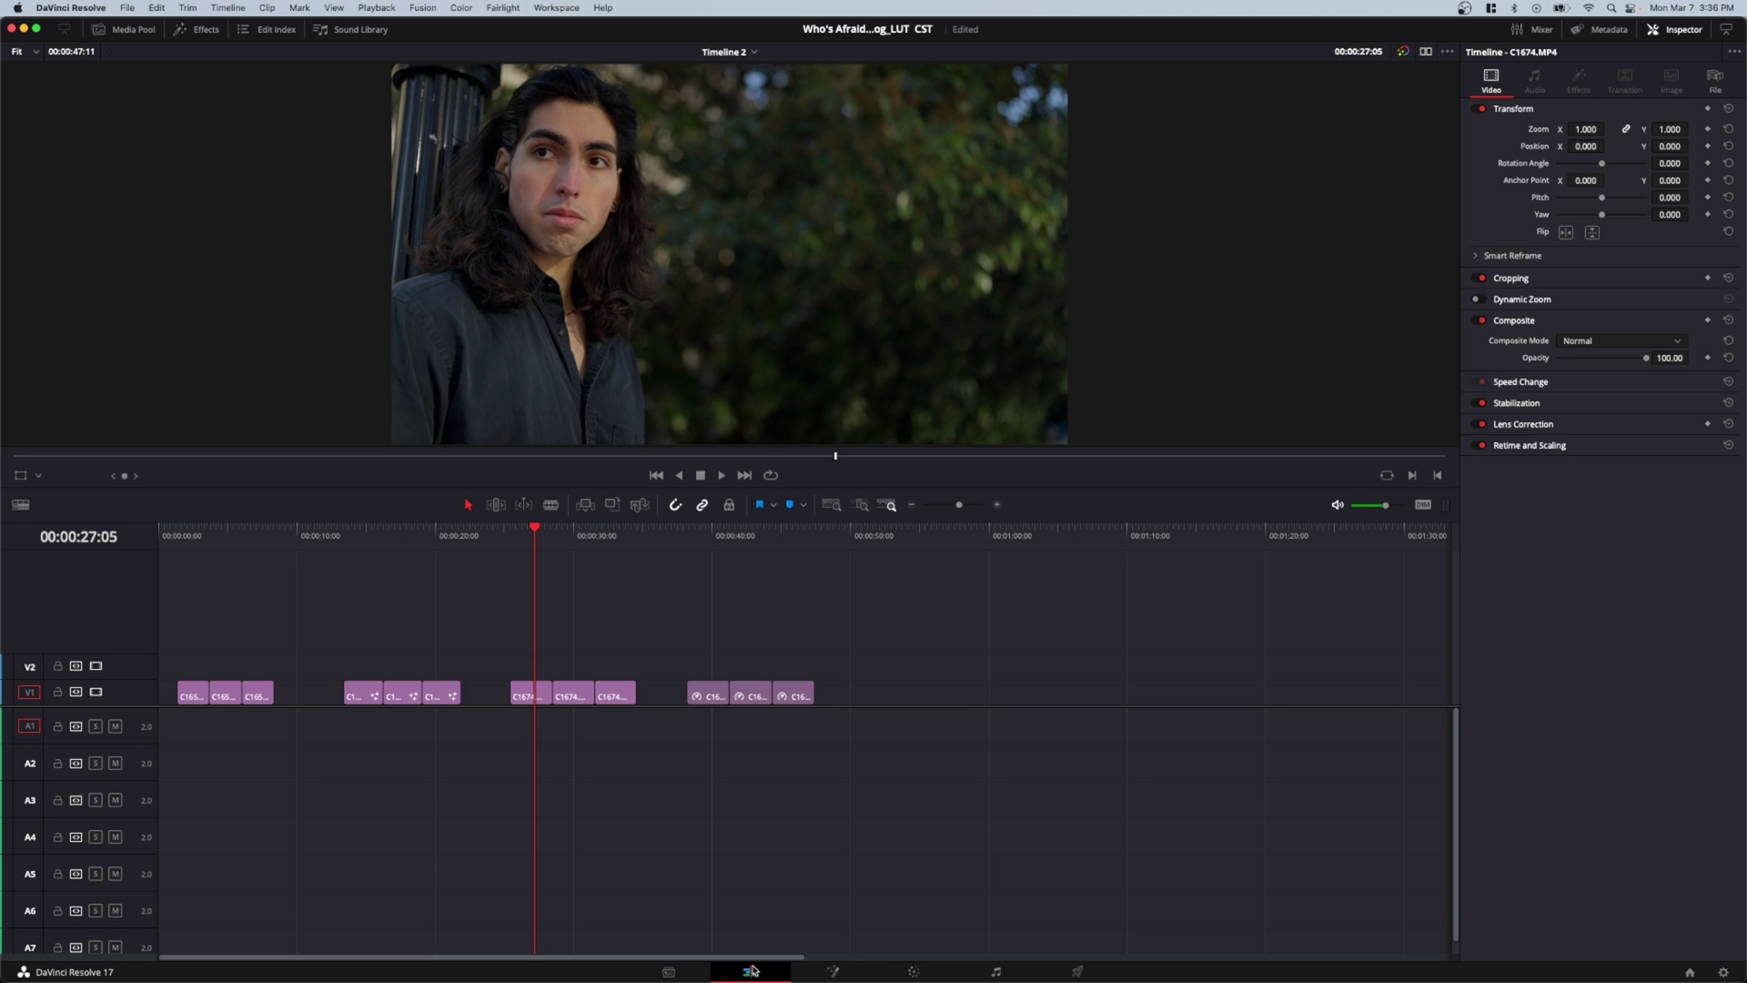
{"action": "left_click", "coordinate": [594, 544]}
{"action": "left_click_drag", "start_coordinate": [596, 544], "coordinate": [536, 543]}
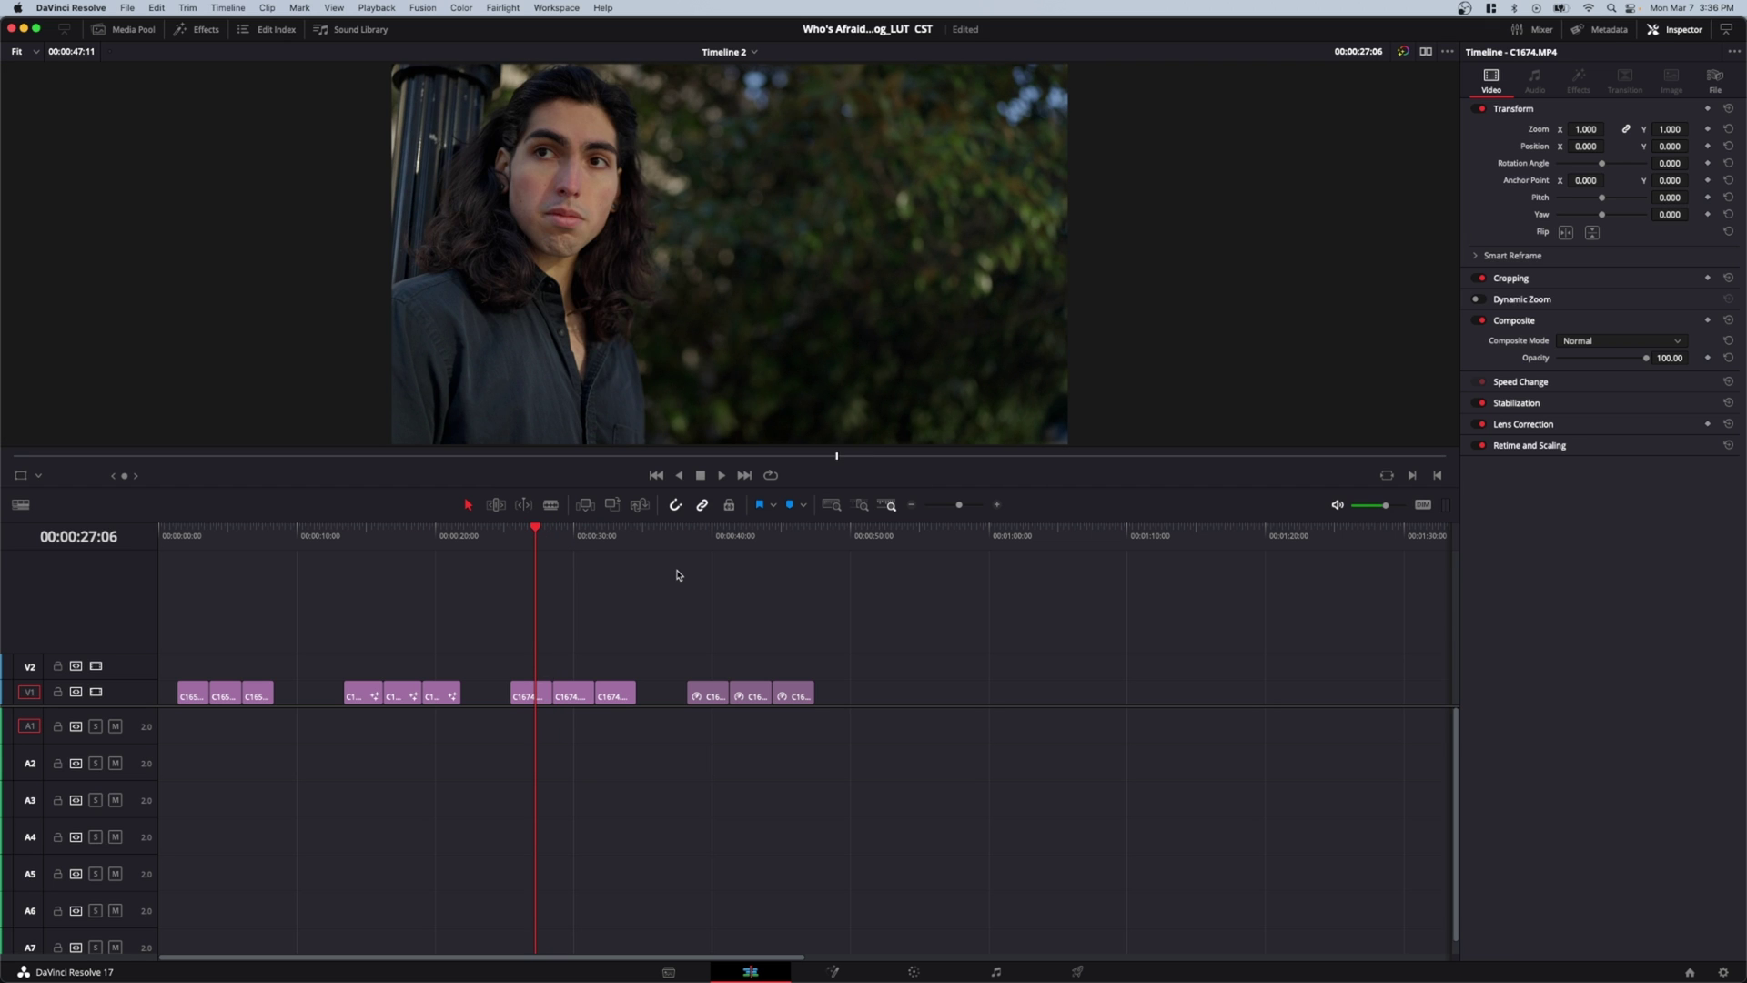
{"action": "key", "text": "shift+2"}
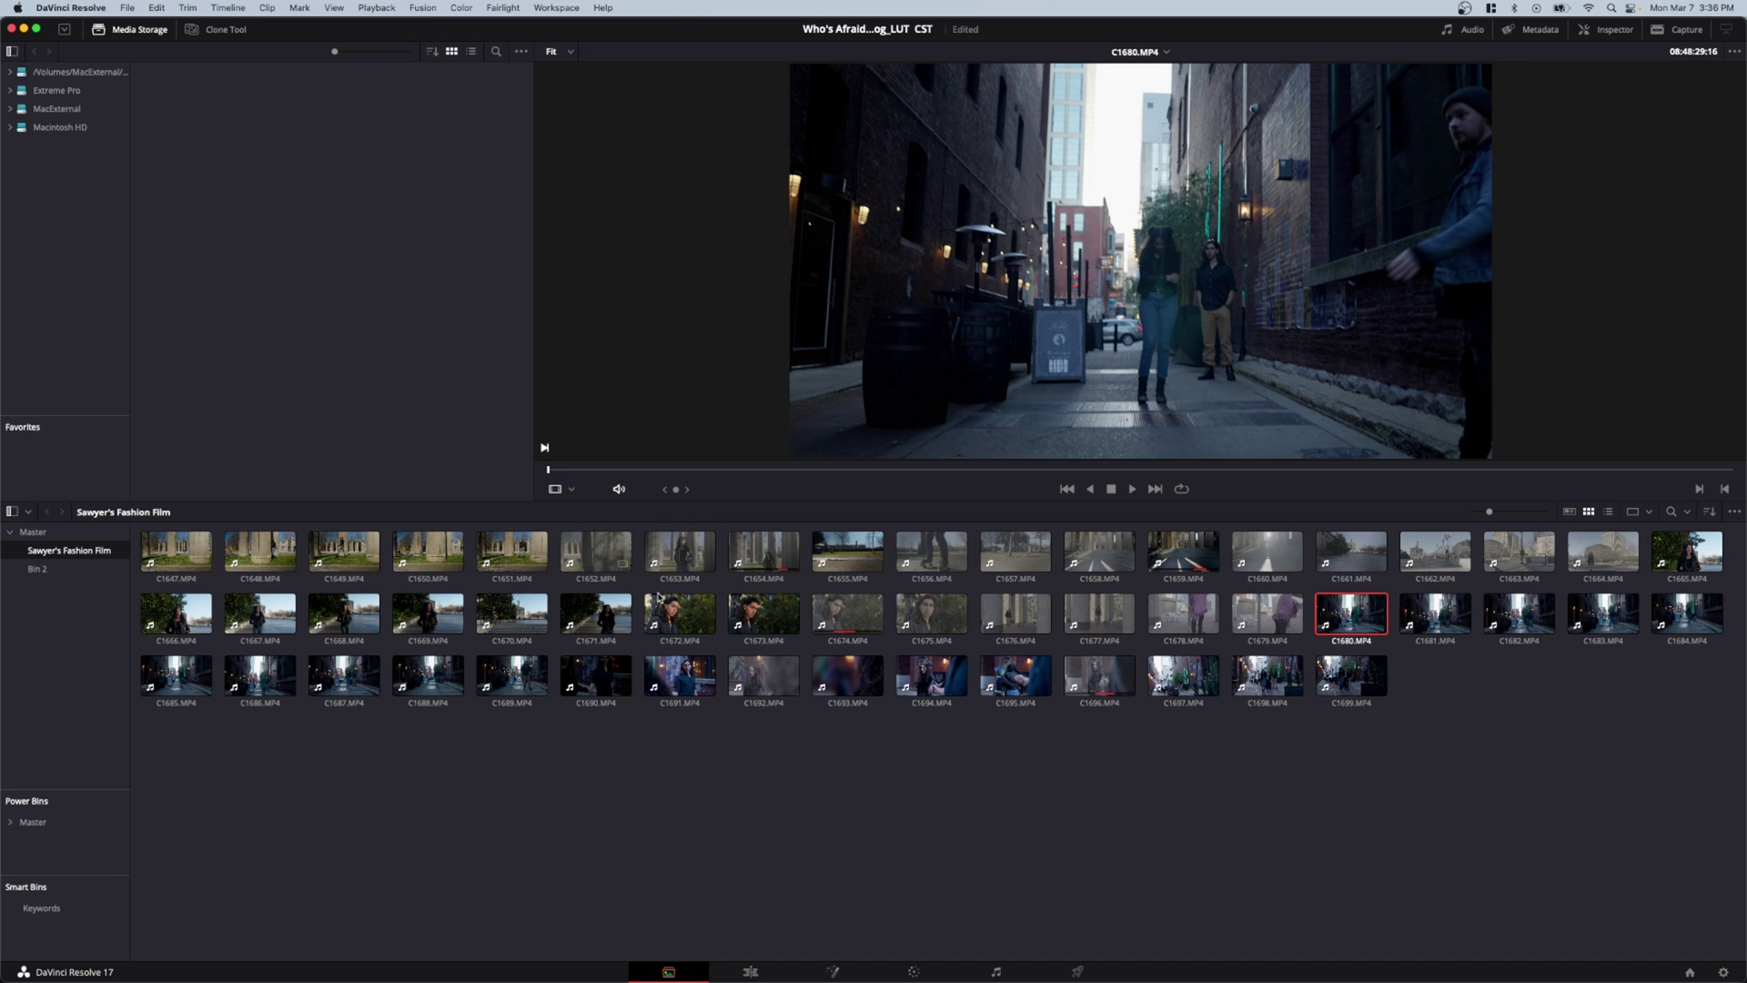
- Preview clips C1673 and C1674, clear the selection, then select all bin clips with Cmd+A
{"action": "left_click", "coordinate": [762, 614]}
{"action": "left_click", "coordinate": [854, 616]}
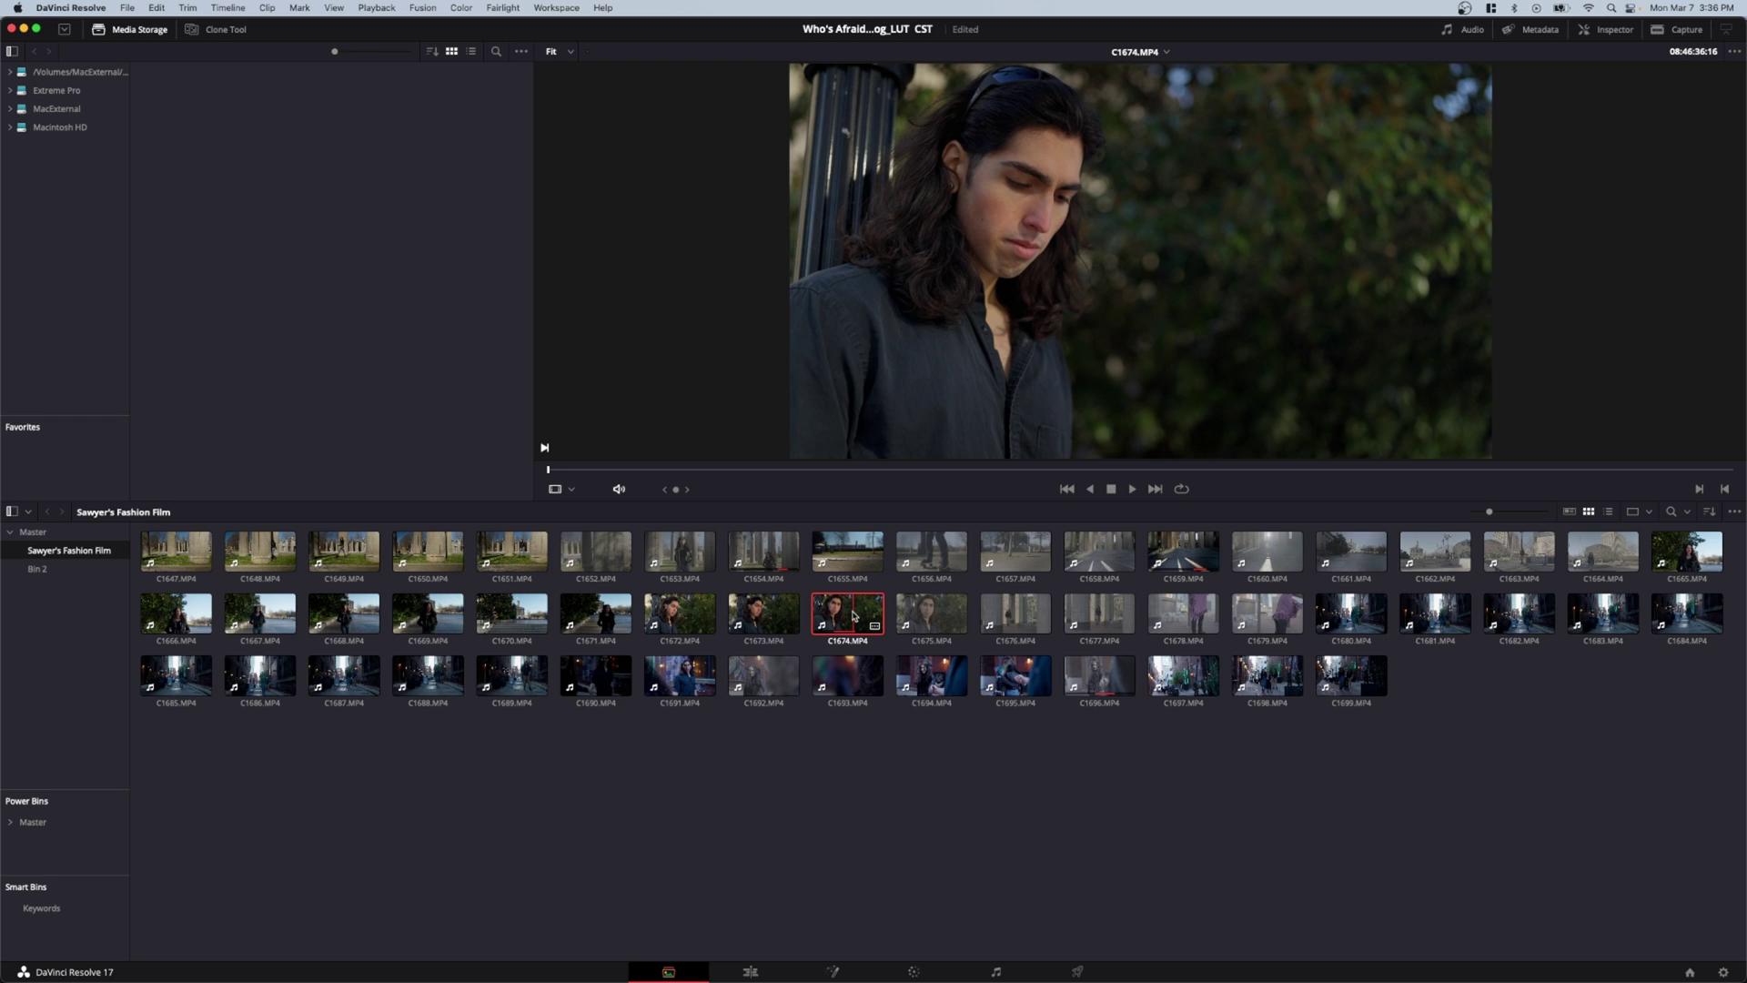
{"action": "left_click", "coordinate": [804, 767]}
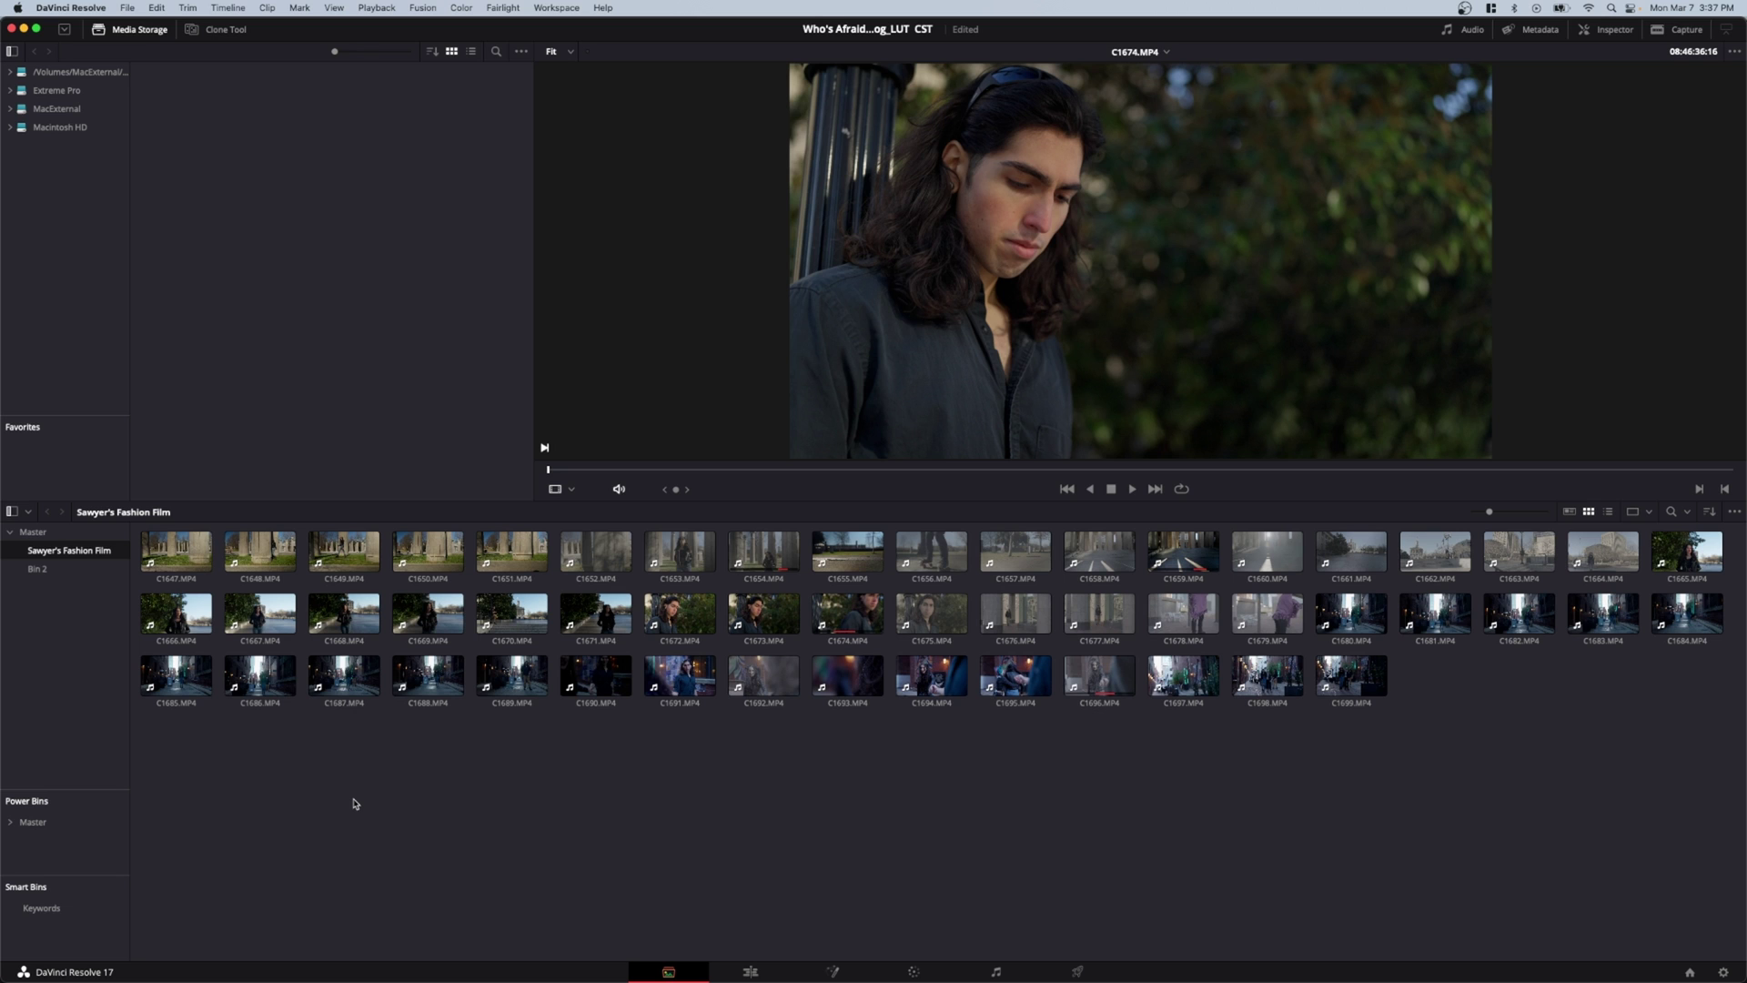
{"action": "key", "text": "super+a"}
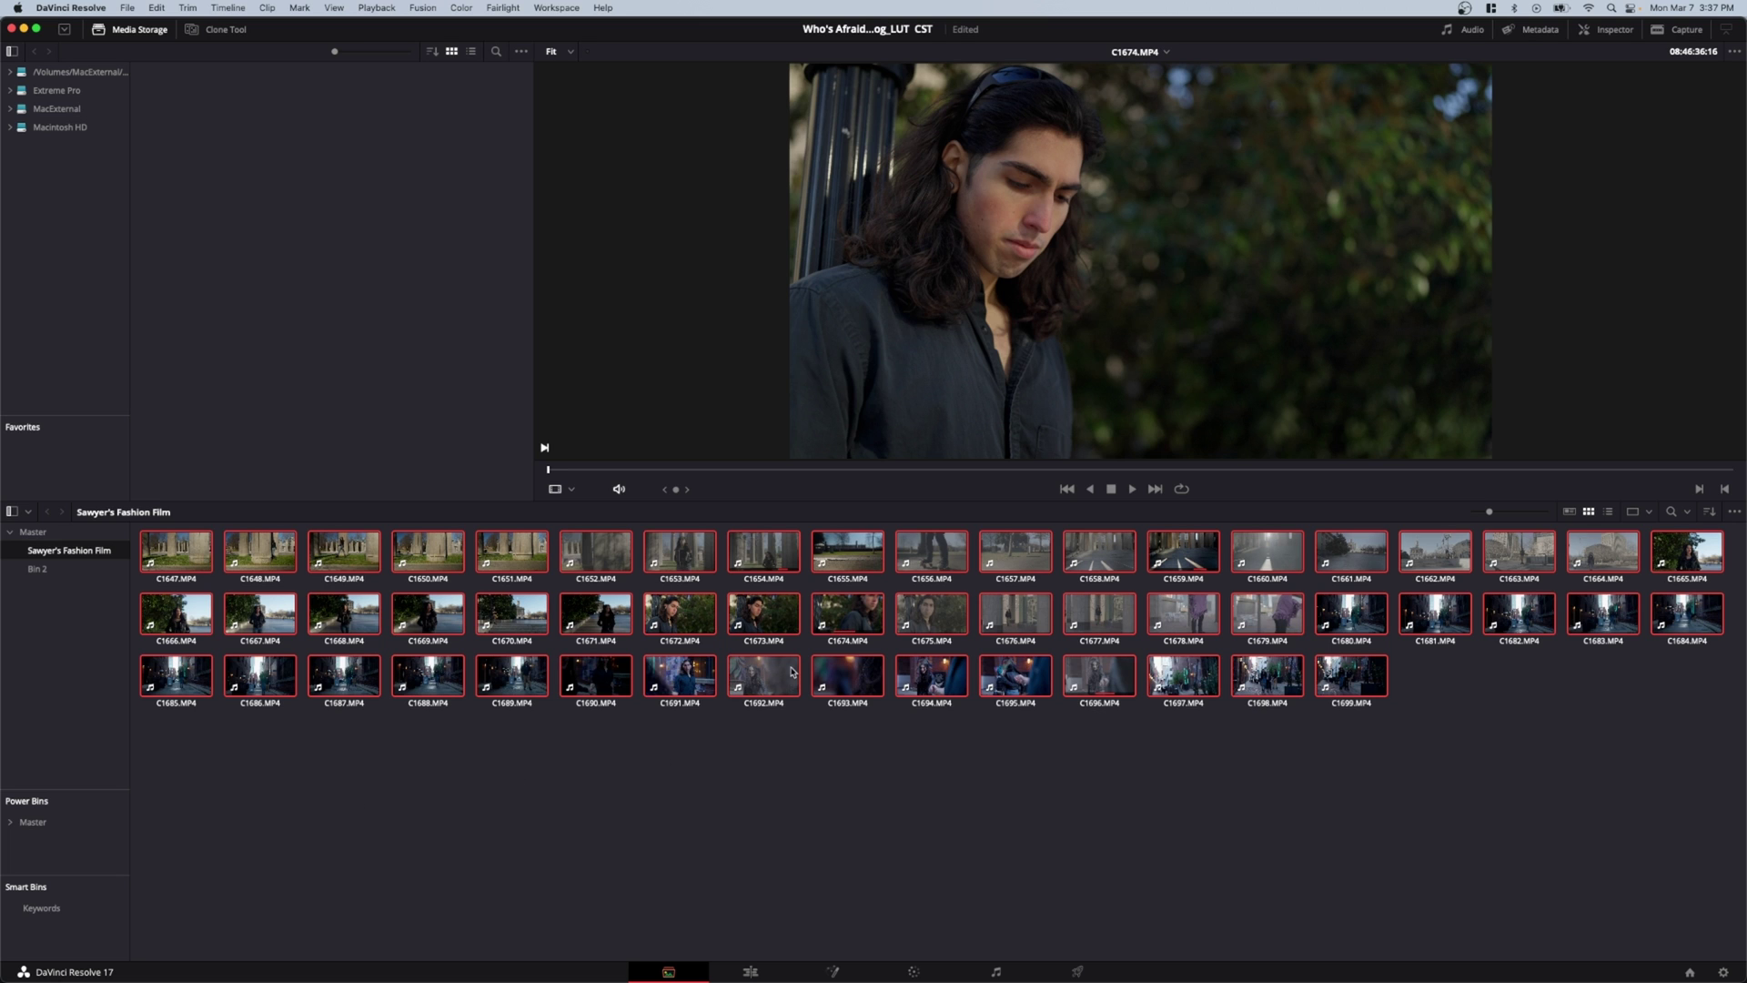
- Assign the camera's log input color space to all selected clips from the Input Color Space menu
{"action": "right_click", "coordinate": [684, 615]}
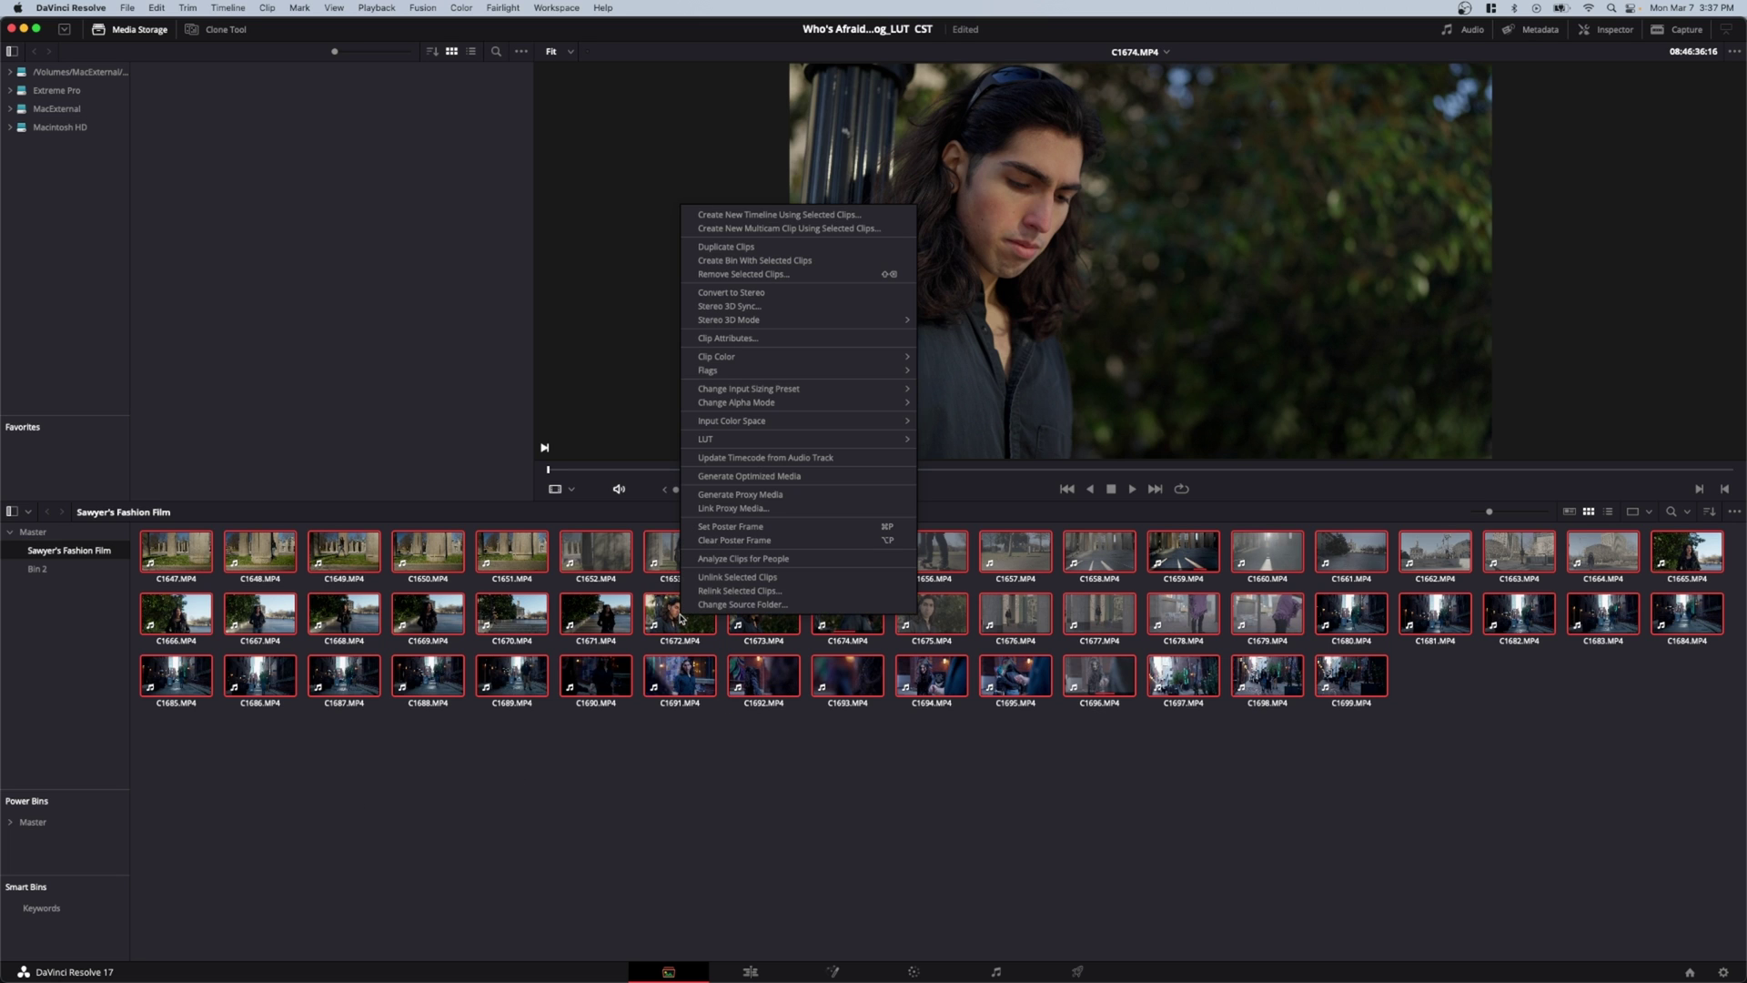
{"action": "mouse_move", "coordinate": [751, 425]}
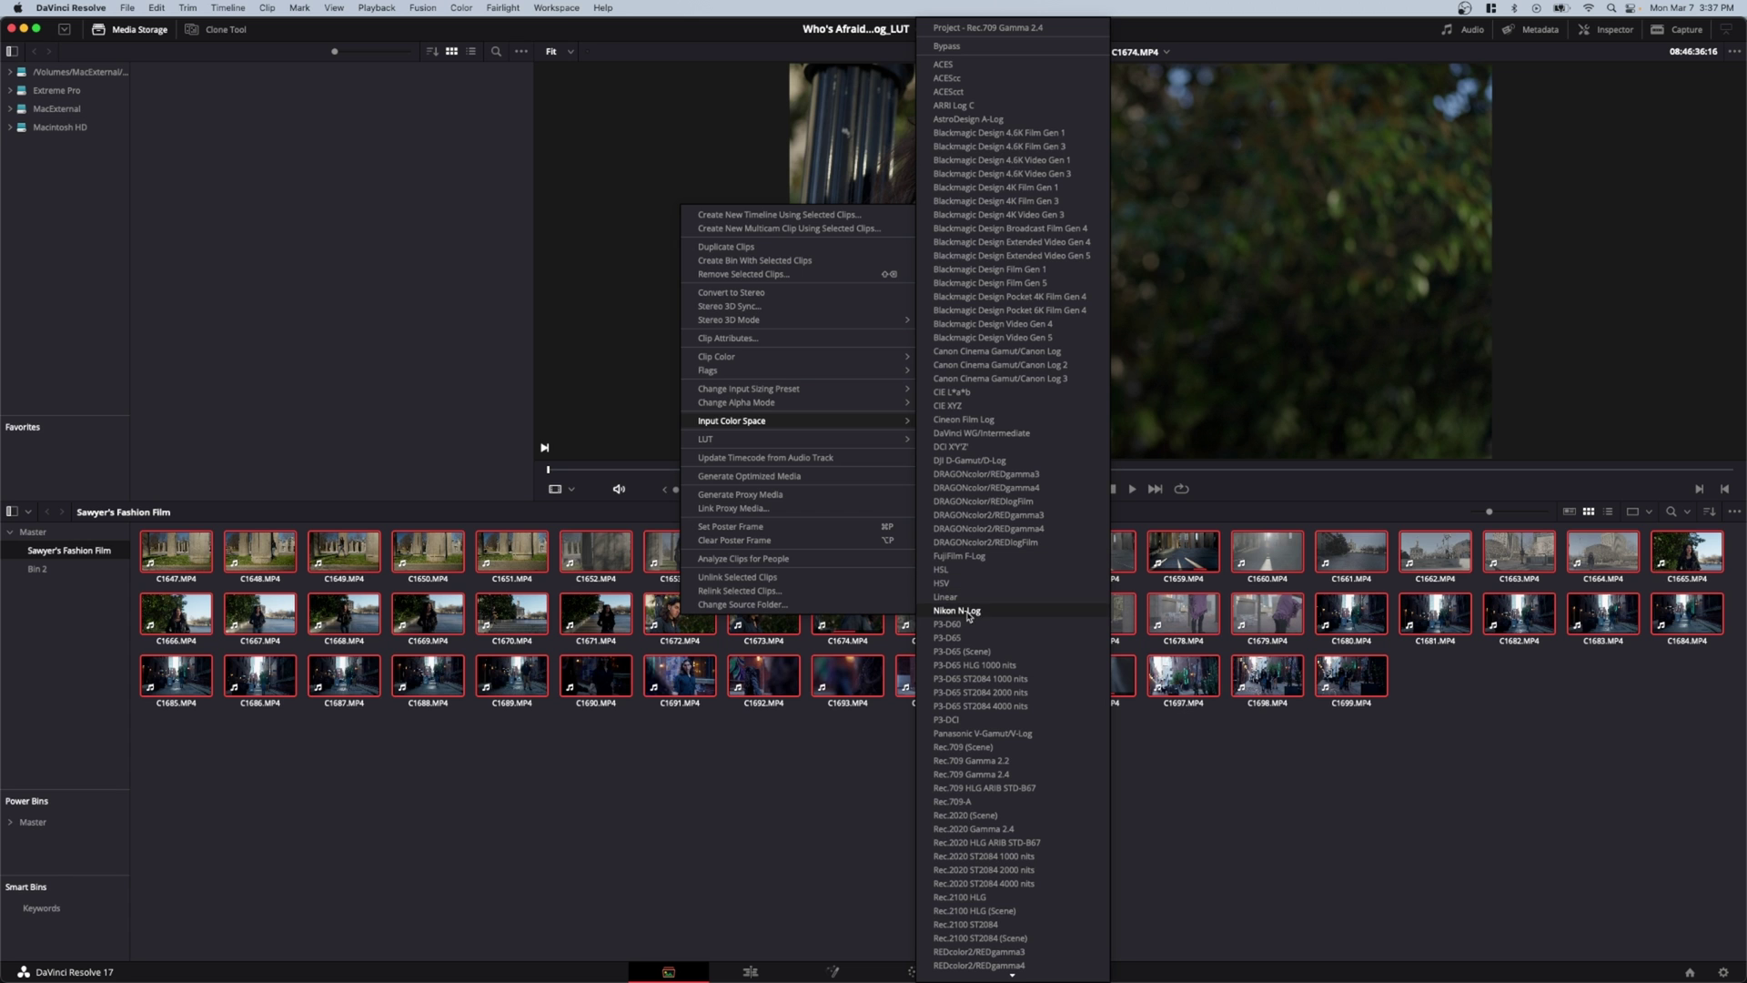
{"action": "left_click", "coordinate": [1008, 735]}
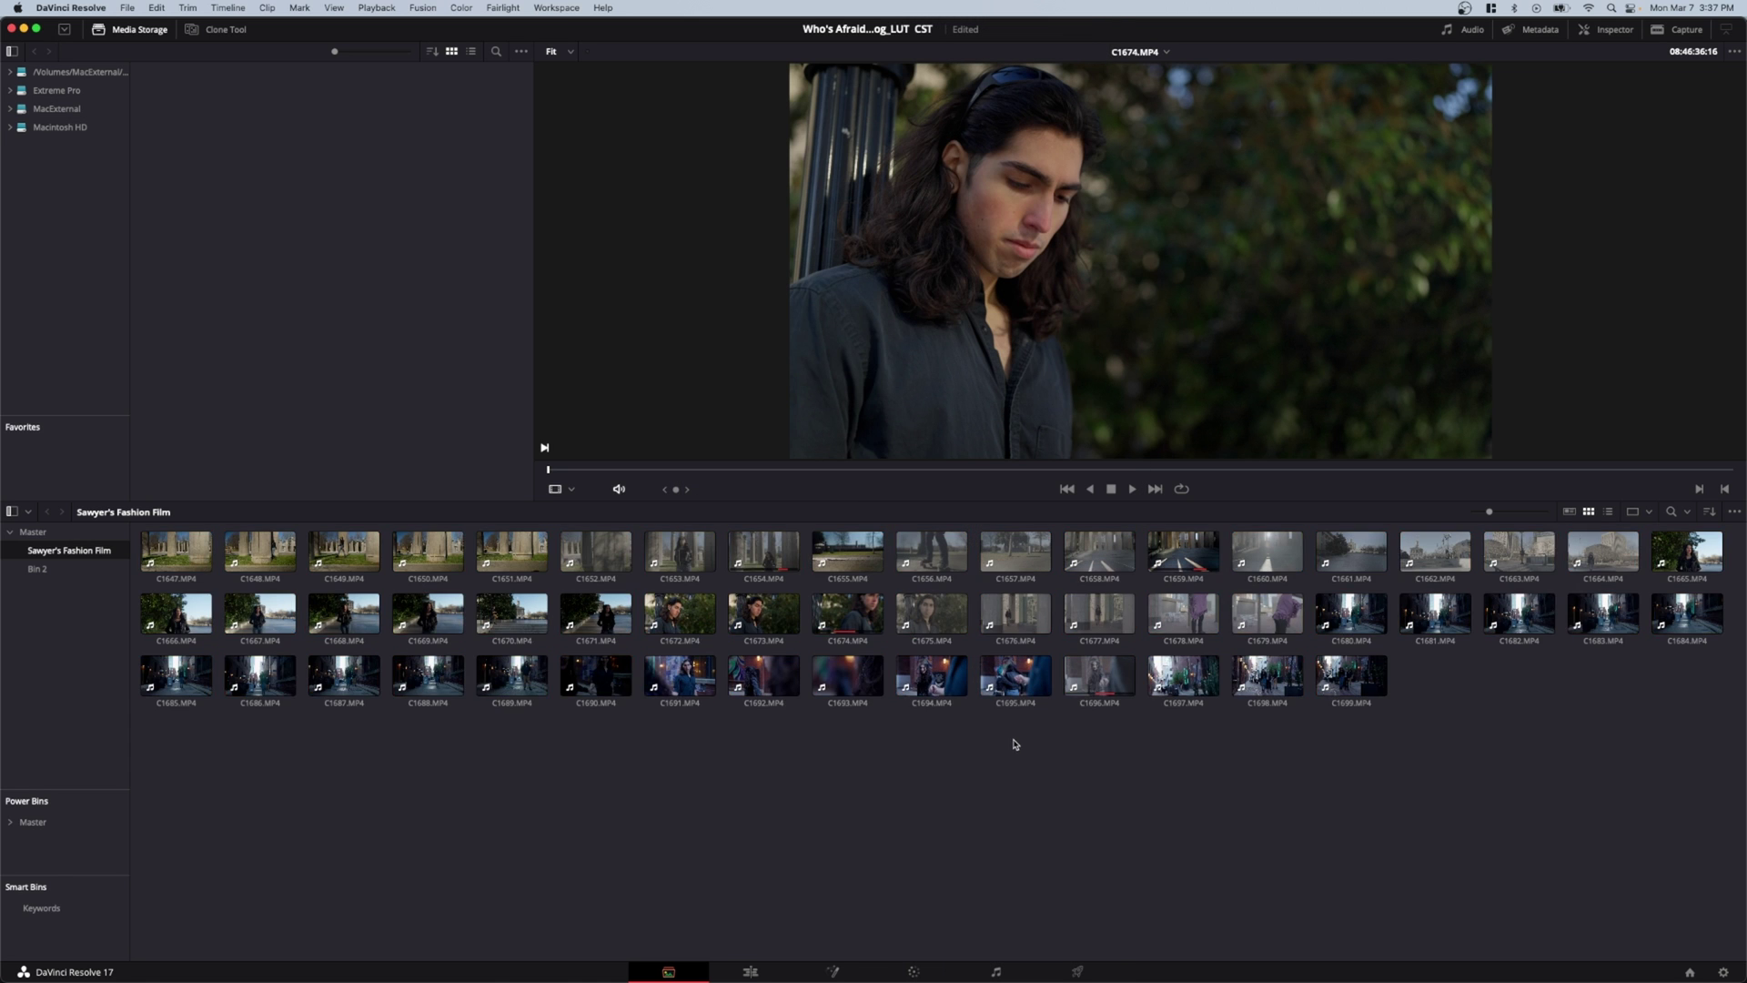